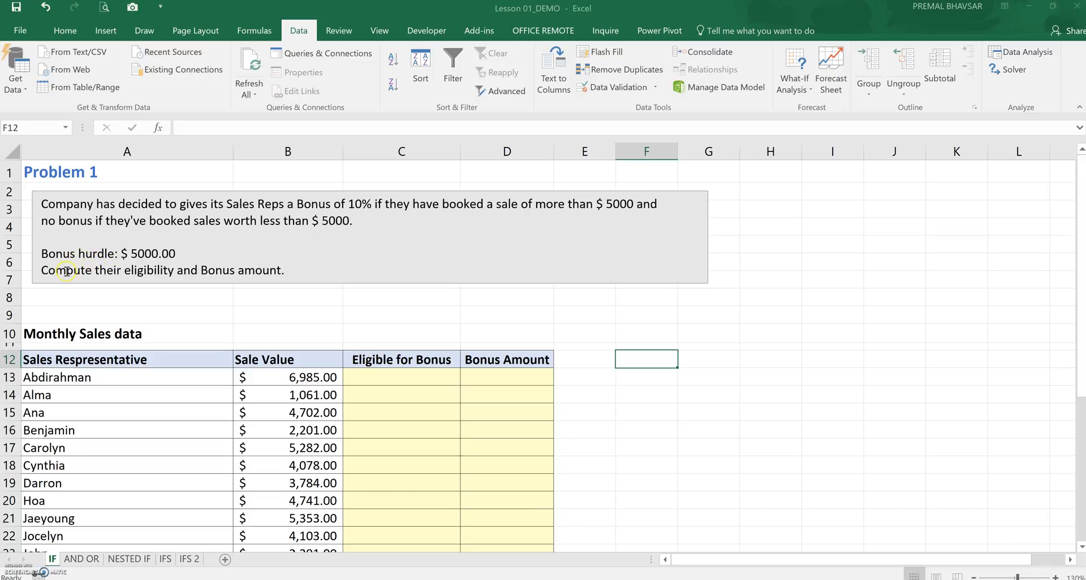
Enter =IF(B13>5000,"Yes","No") in C13 and fill it down the Eligible for Bonus column
left_click(420, 377)
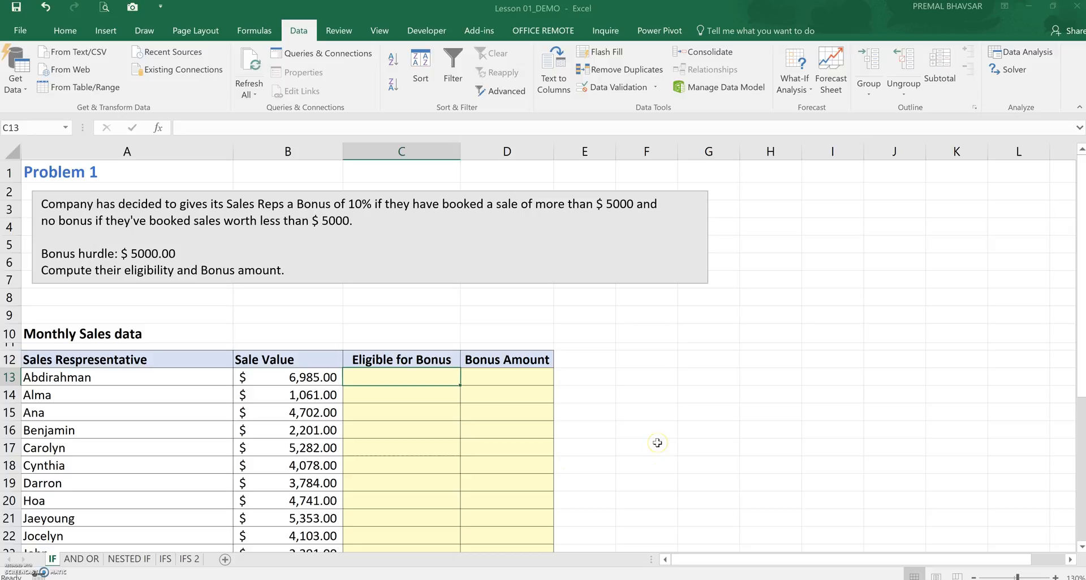
type("=")
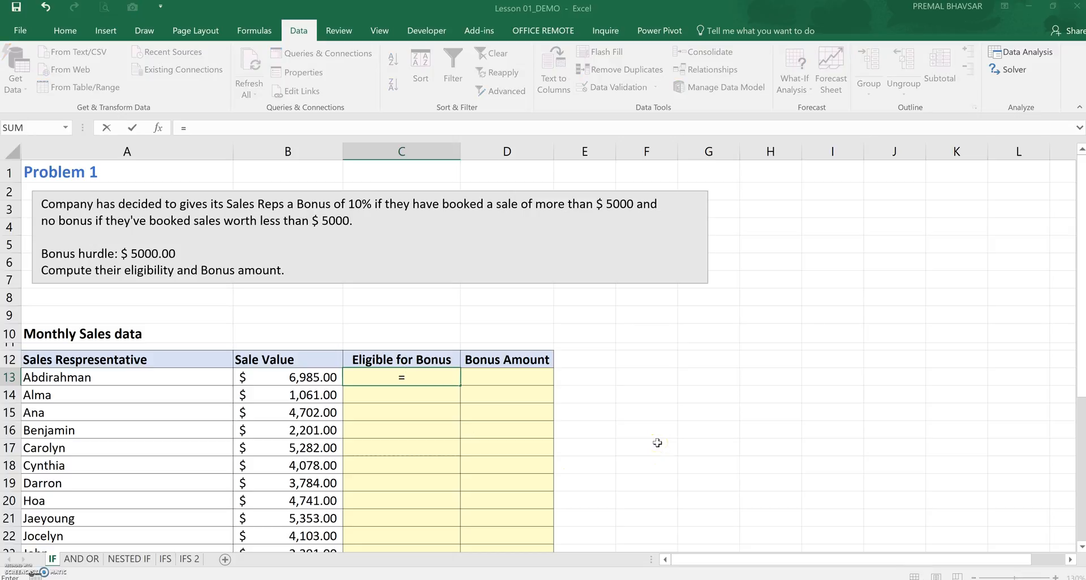
type("IF(")
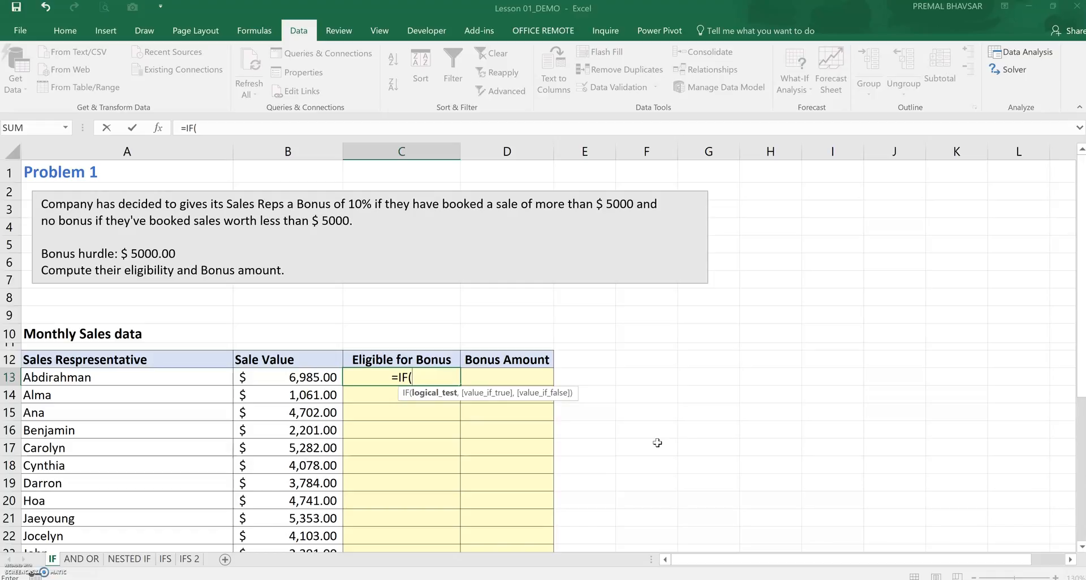
left_click(331, 378)
type(">5000")
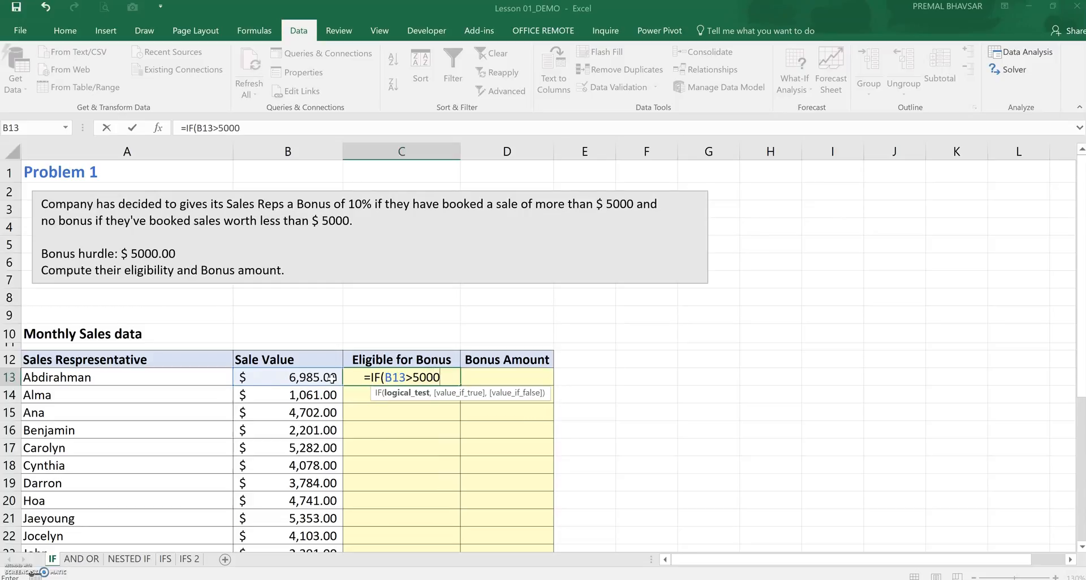
type(",")
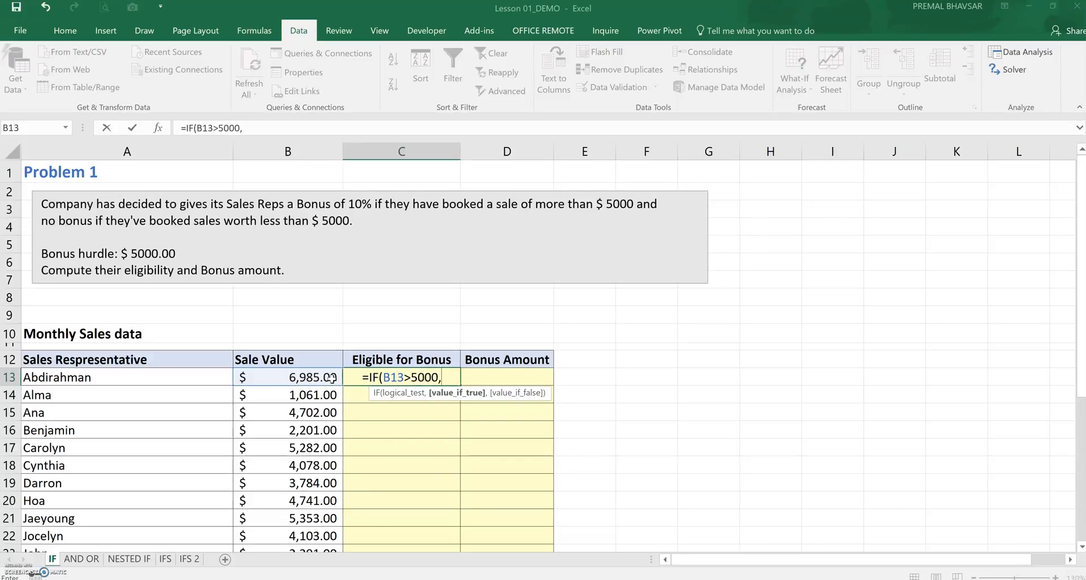
type("\"Yes")
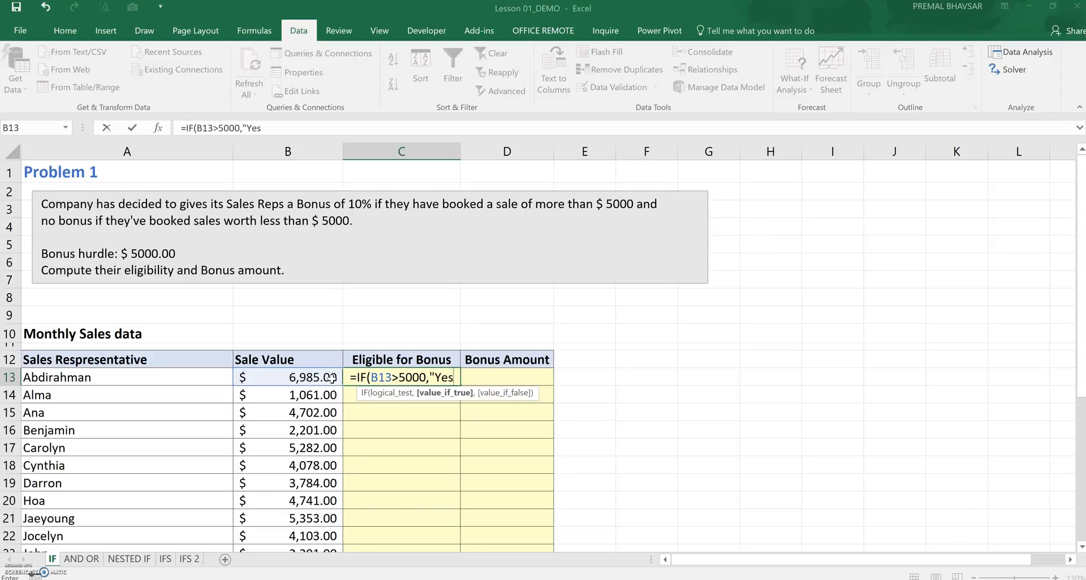
type("\",")
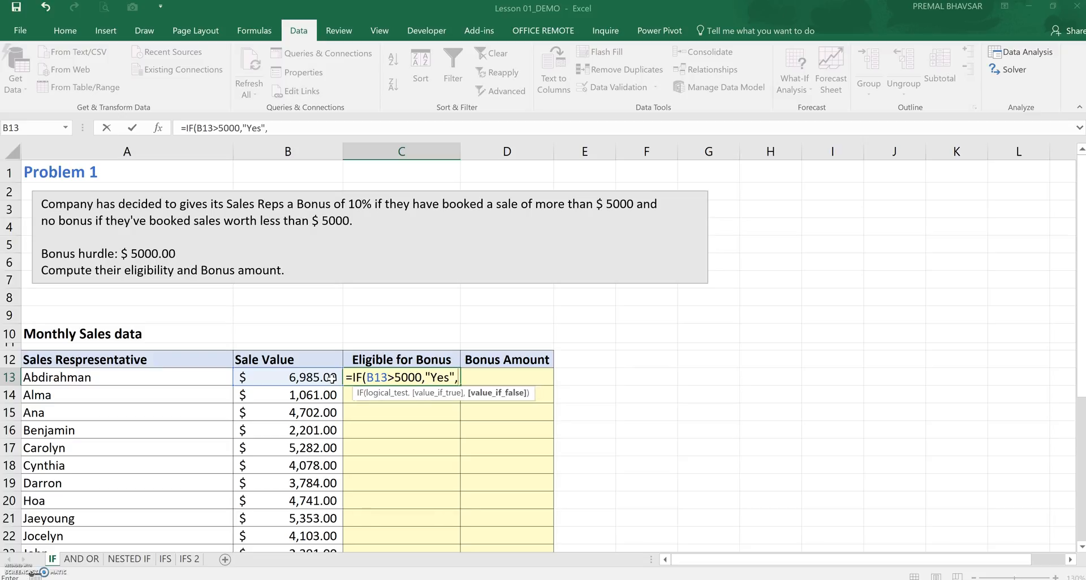
type("\"")
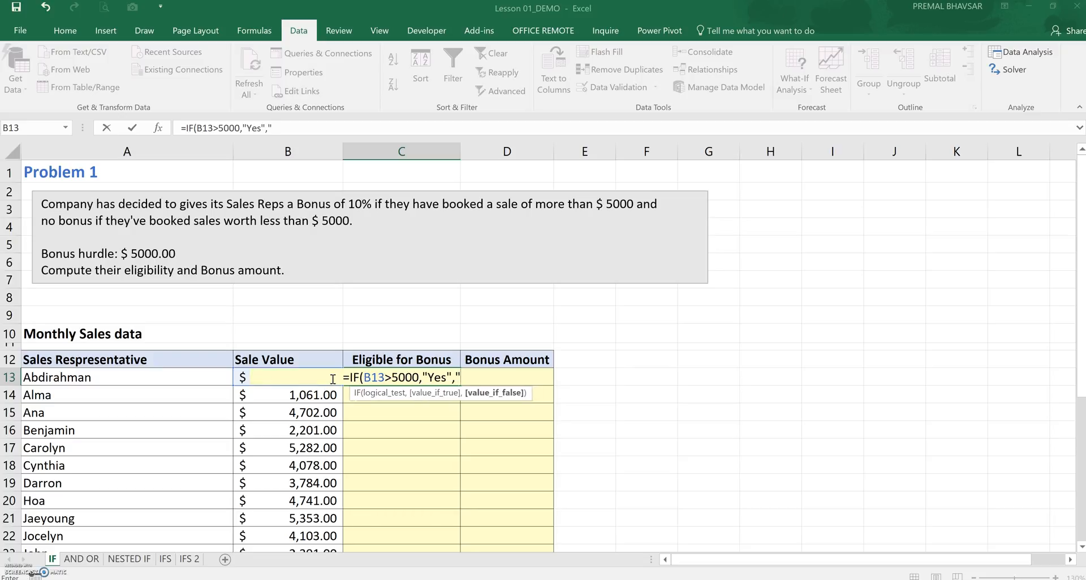
type("N")
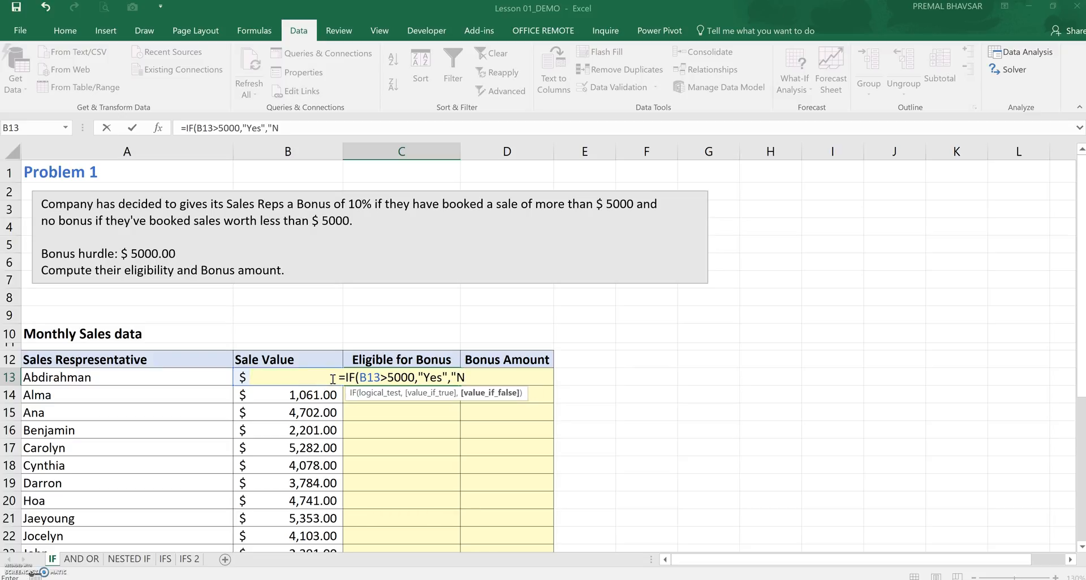
type("o\")")
key("Return")
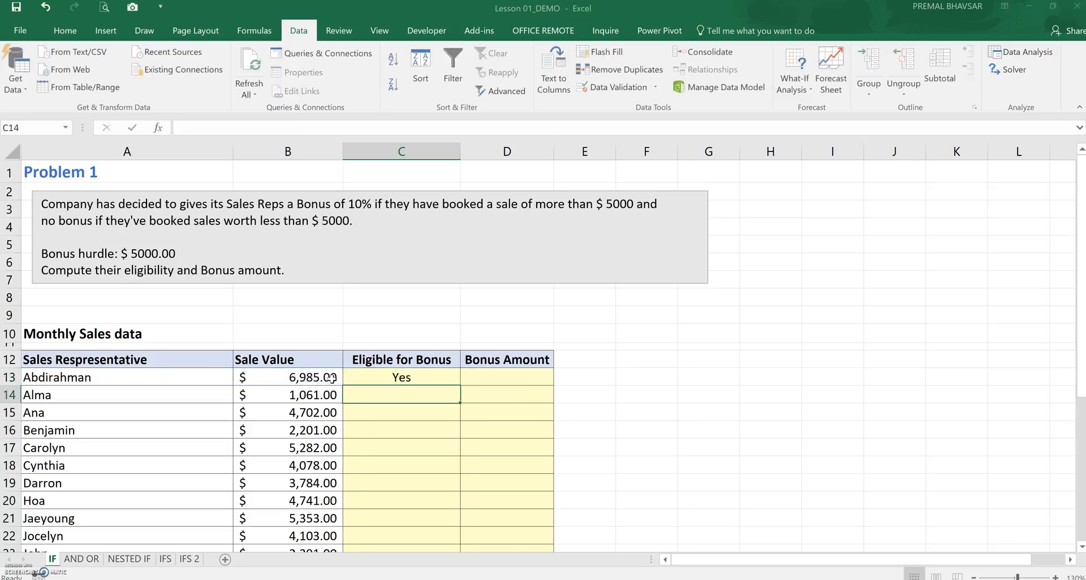
left_click(418, 372)
double_click(460, 386)
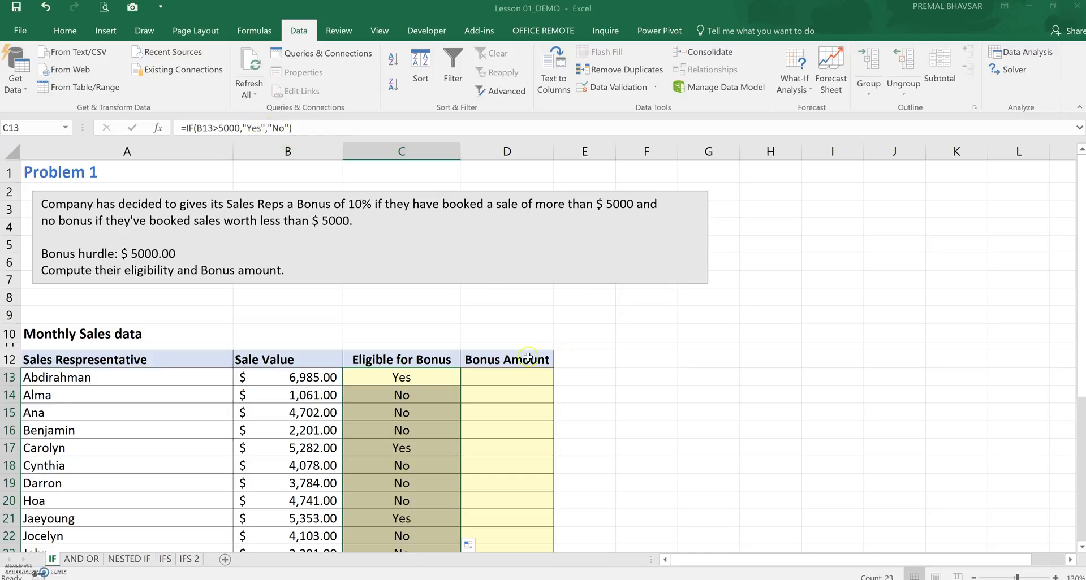
Enter =IF(B13>5000,B13*10%,0) in D13 to compute the bonus amount
left_click(522, 375)
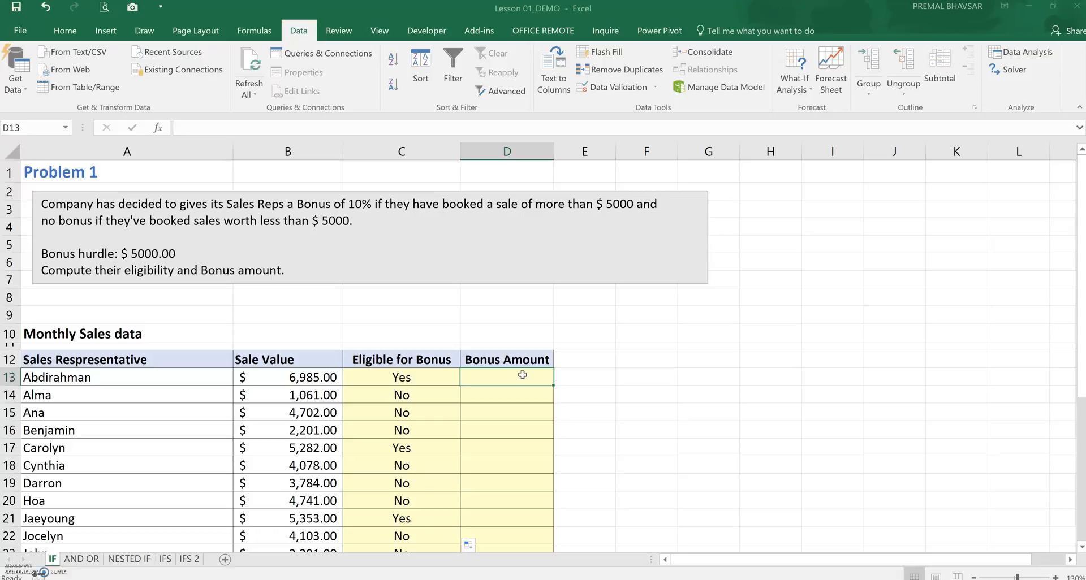
type("=")
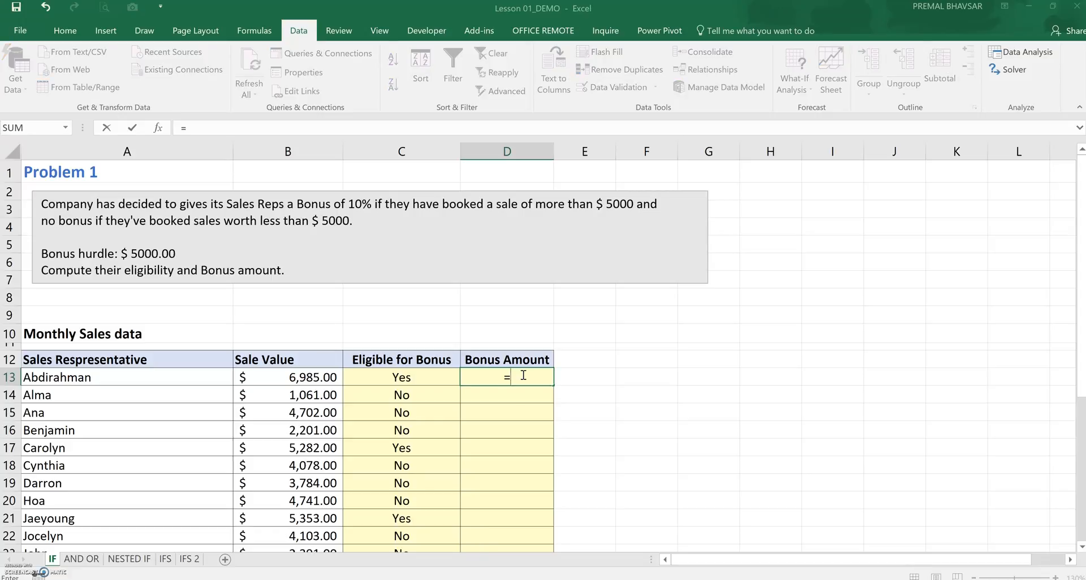
type("IF(")
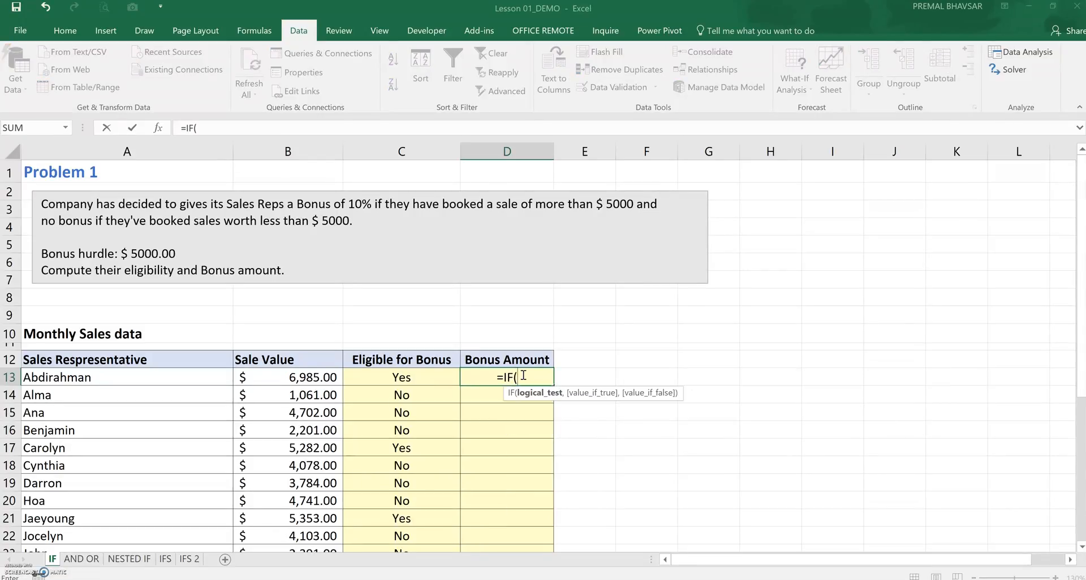
left_click(332, 375)
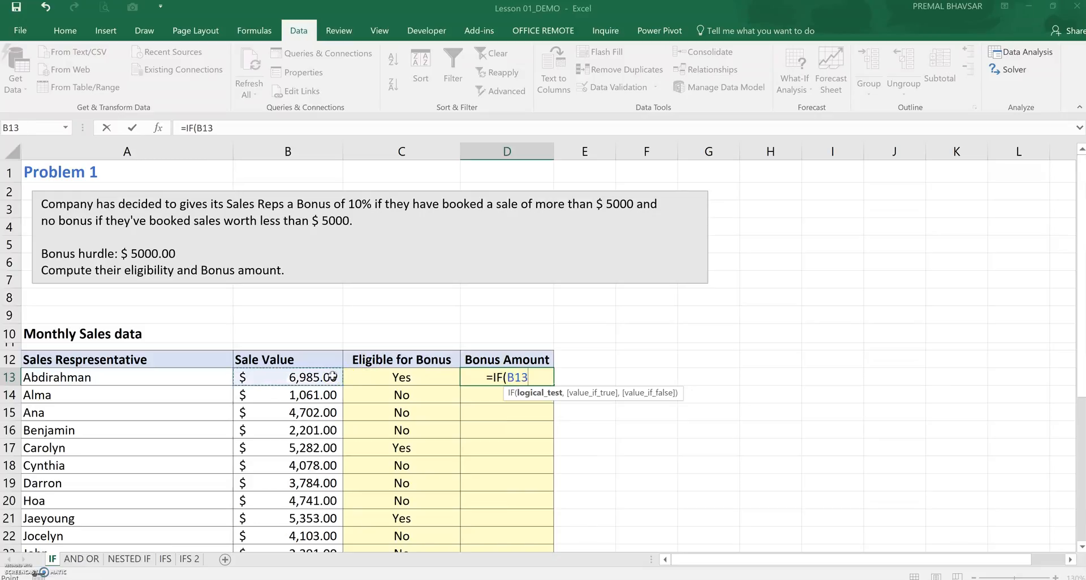
type(">50")
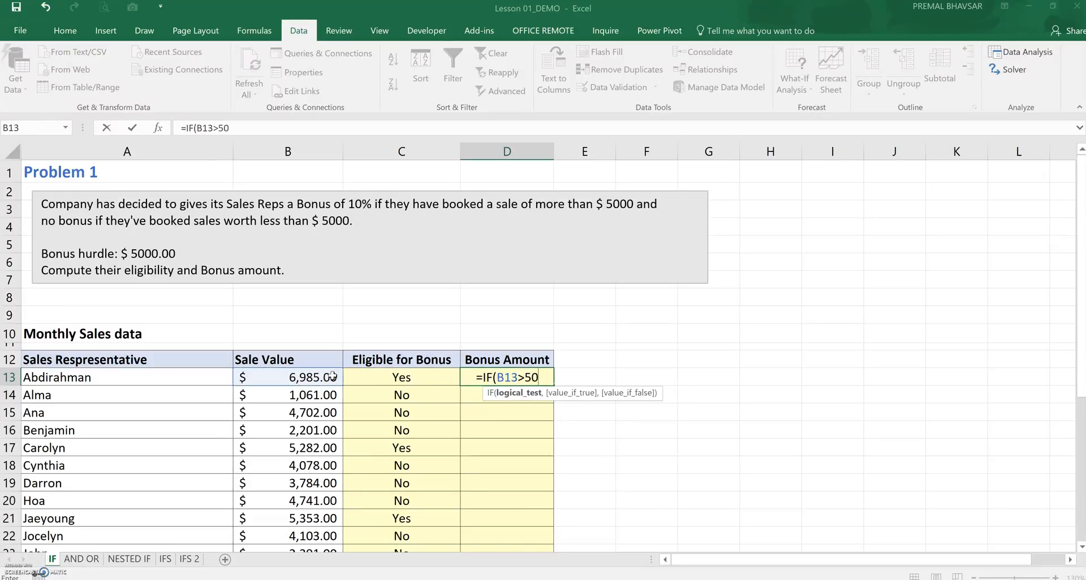
type("00,")
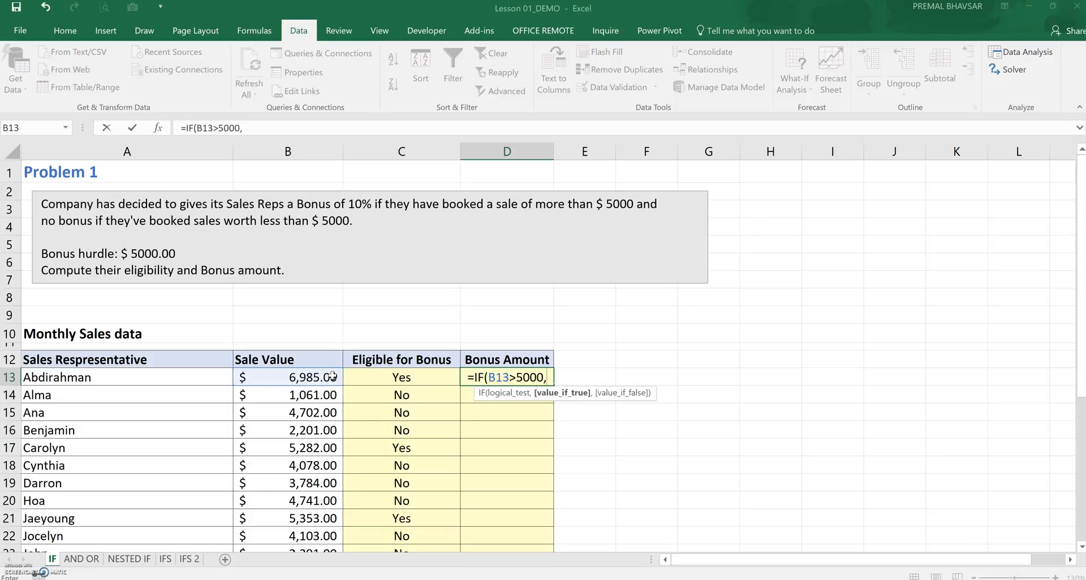
left_click(332, 376)
type("*")
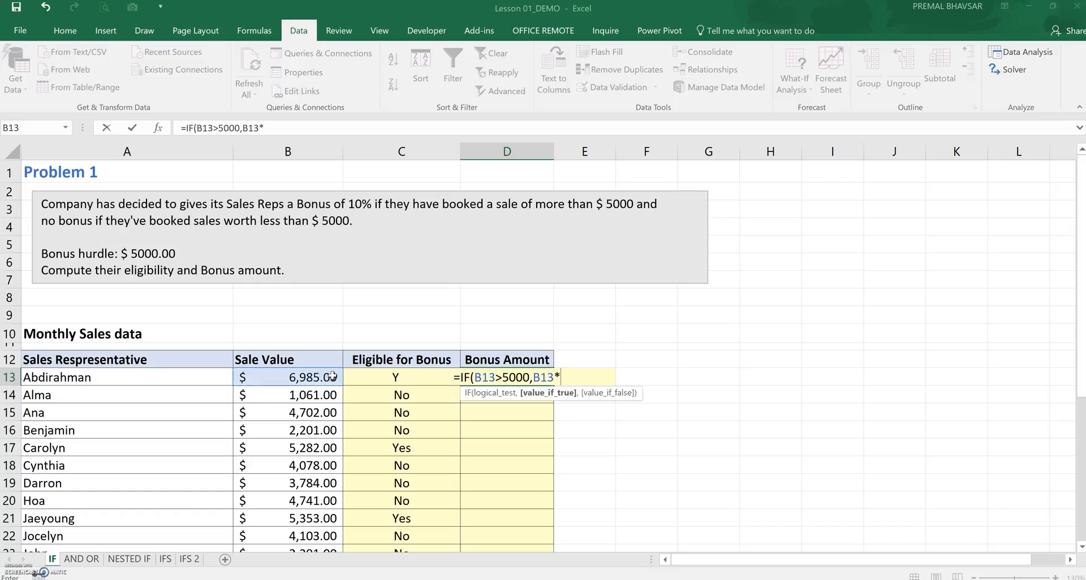
type("10%")
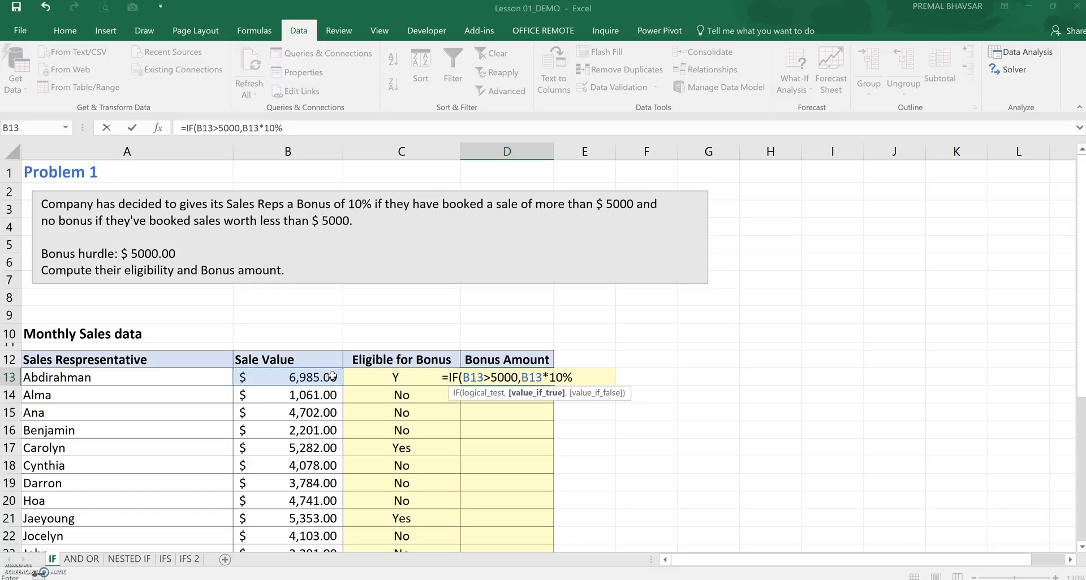
type(",")
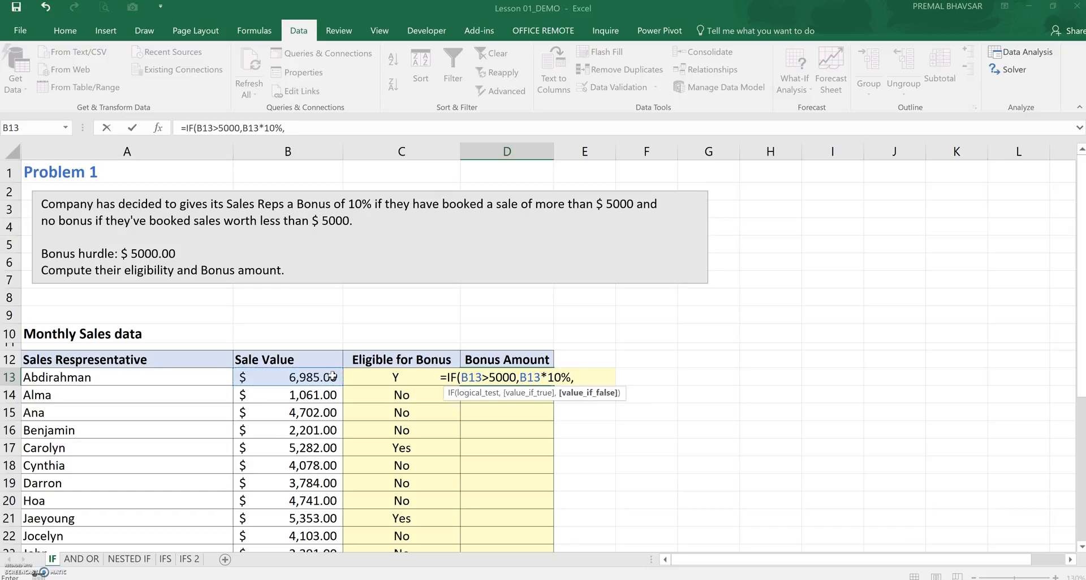
type("0)")
key("Return")
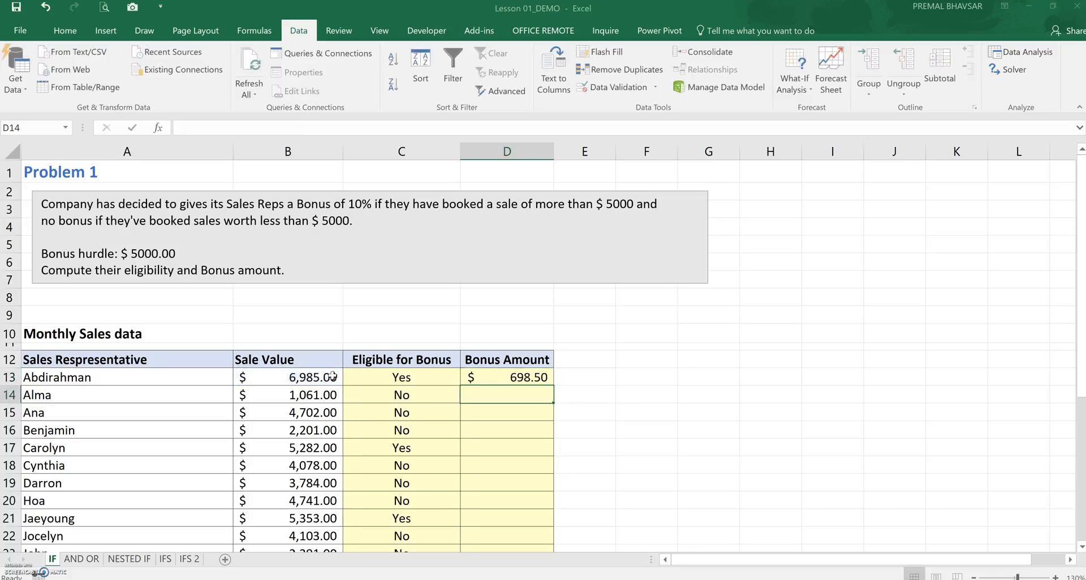
Fill the bonus formula down the Bonus Amount column for all sales representatives
left_click(506, 375)
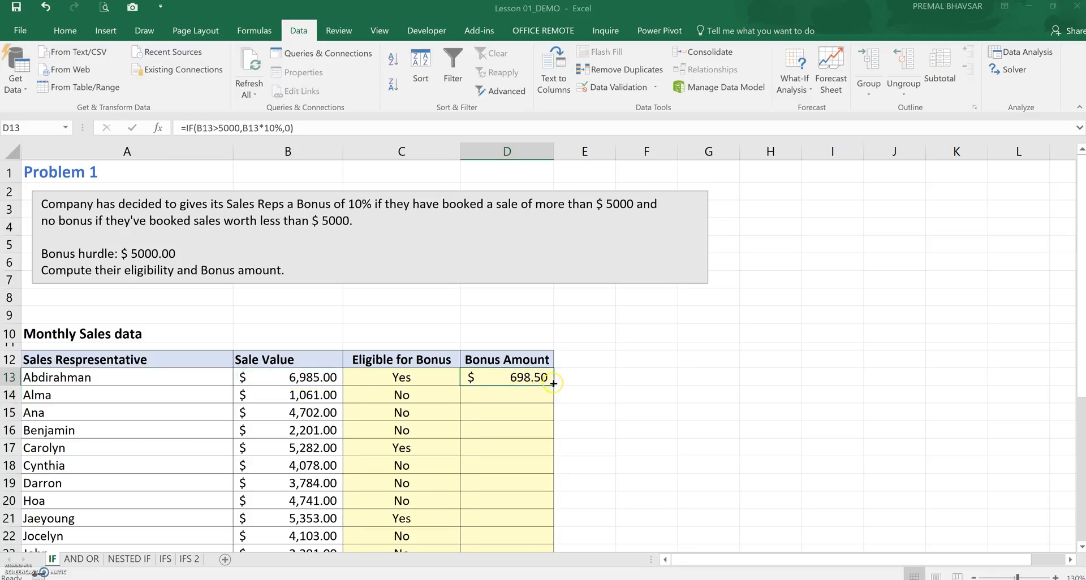
double_click(553, 386)
scroll(566, 389, "down", 5)
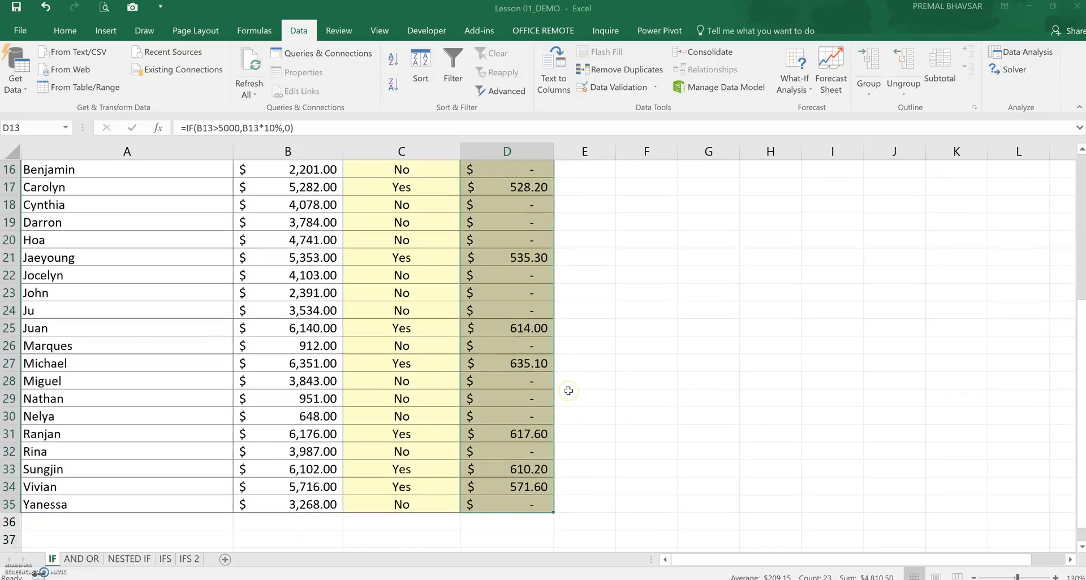
scroll(569, 391, "up", 3)
scroll(569, 390, "up", 2)
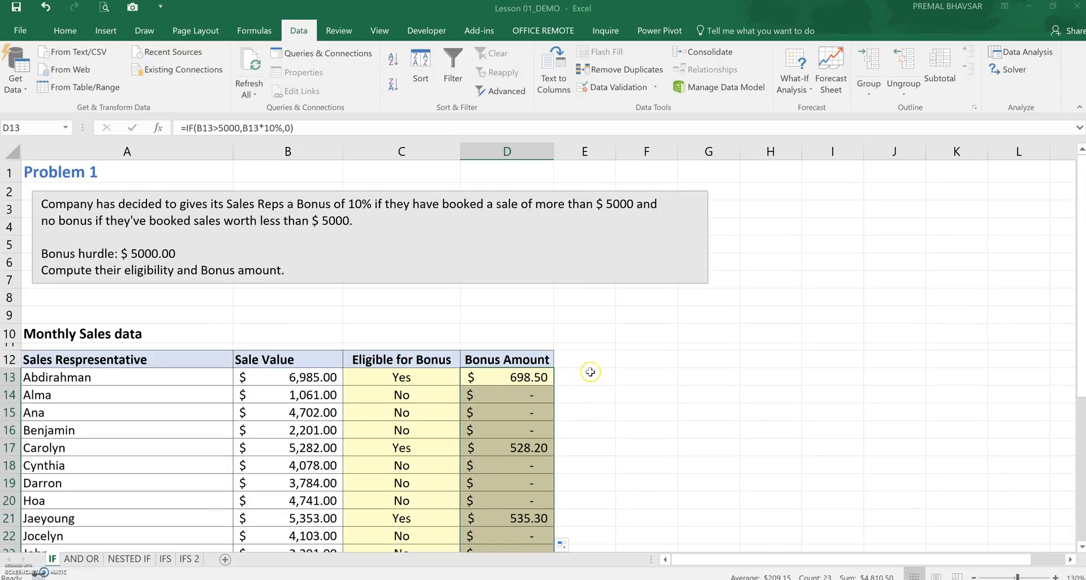
left_click(592, 376)
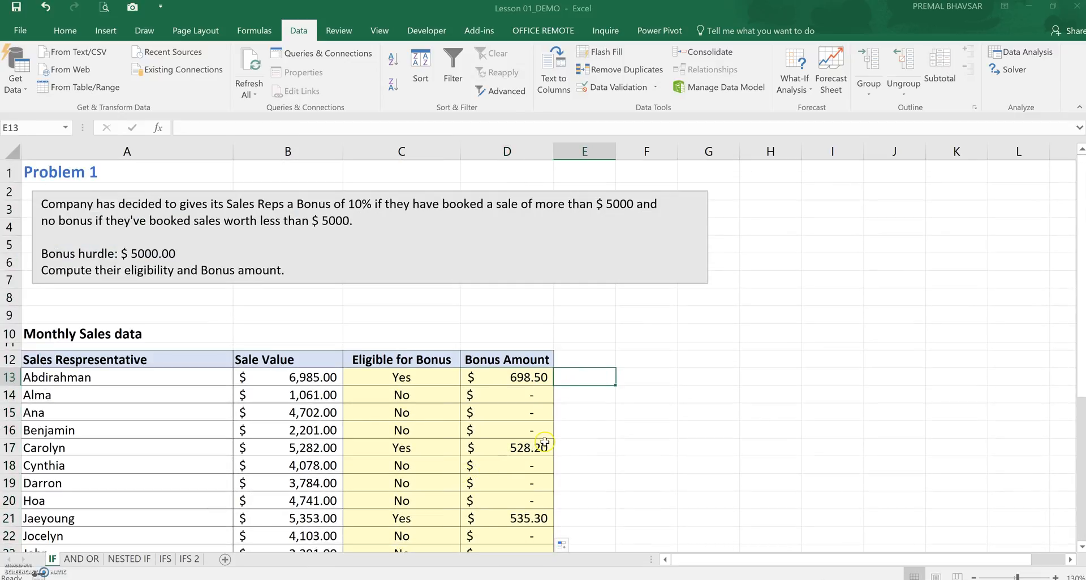
Switch to the AND OR sheet and enter =IF(AND(B13>=3,B13<=4,C13>=2000,C13<=3000),"Yes","No") in D13 for Condition 1
left_click(96, 558)
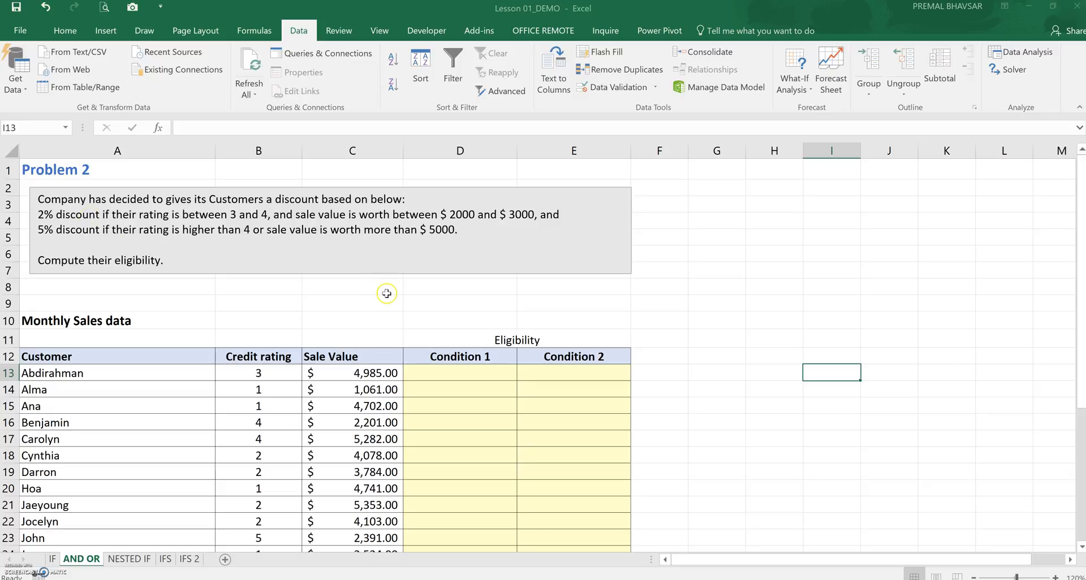
left_click(447, 372)
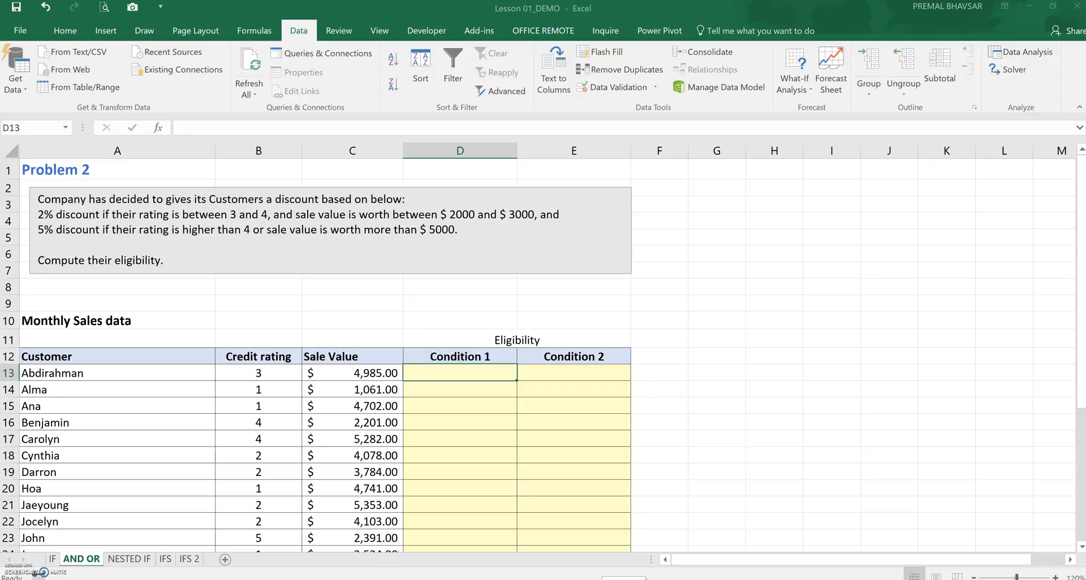
type("=IF")
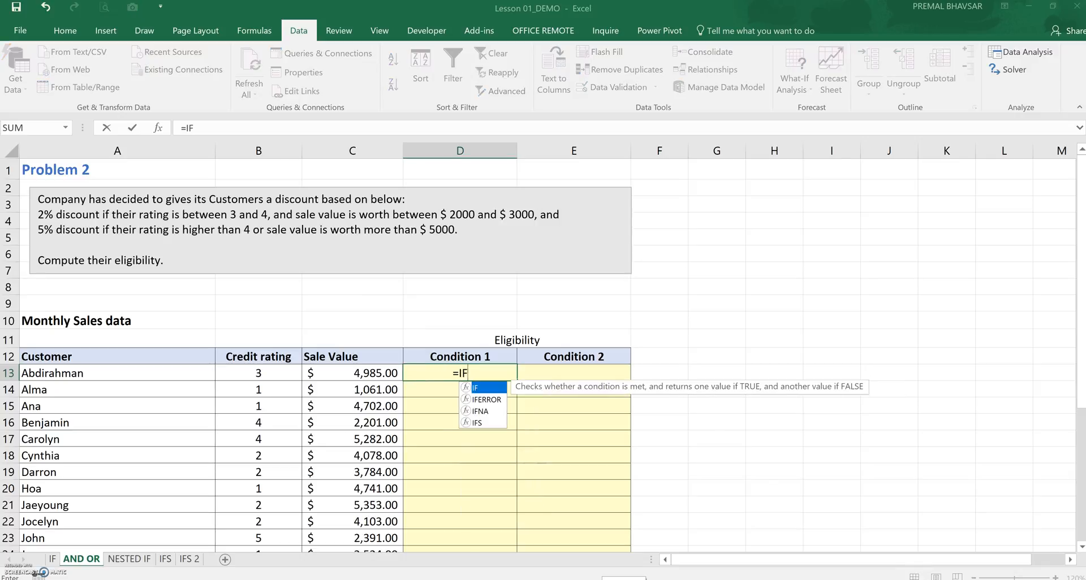
type("(")
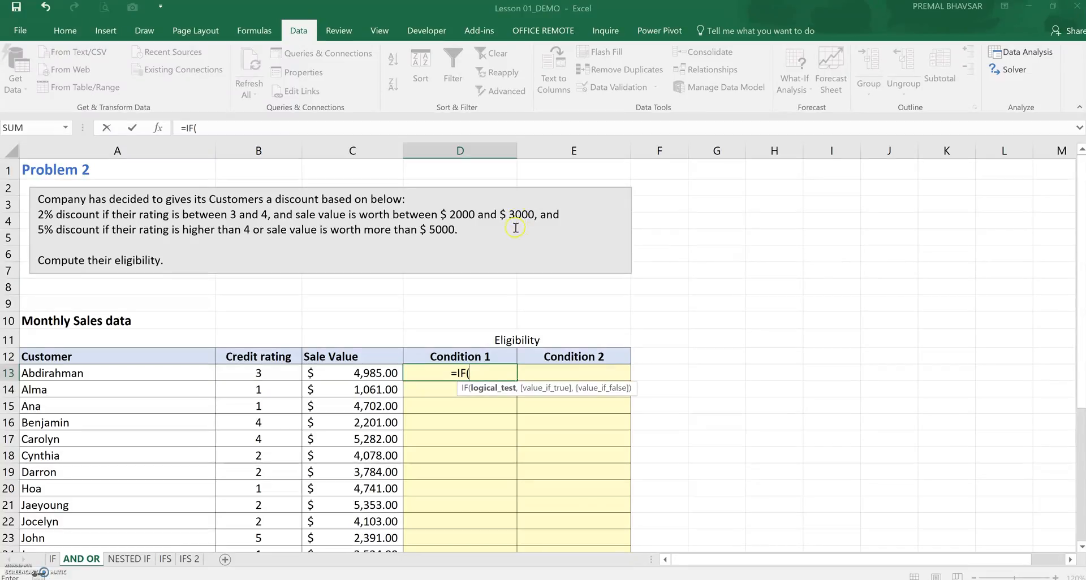
type("ANS")
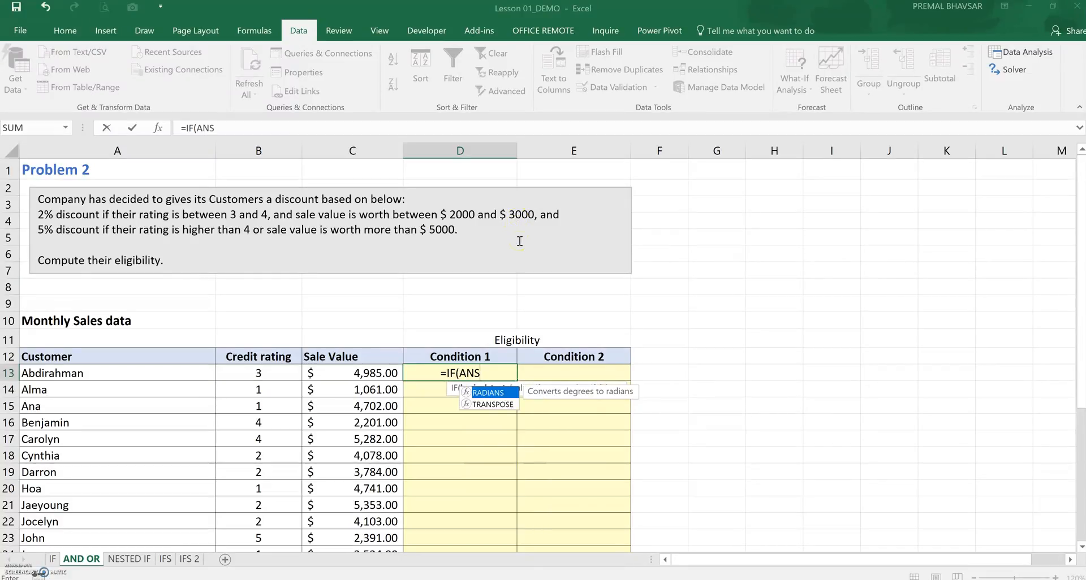
key("BackSpace")
type("D(")
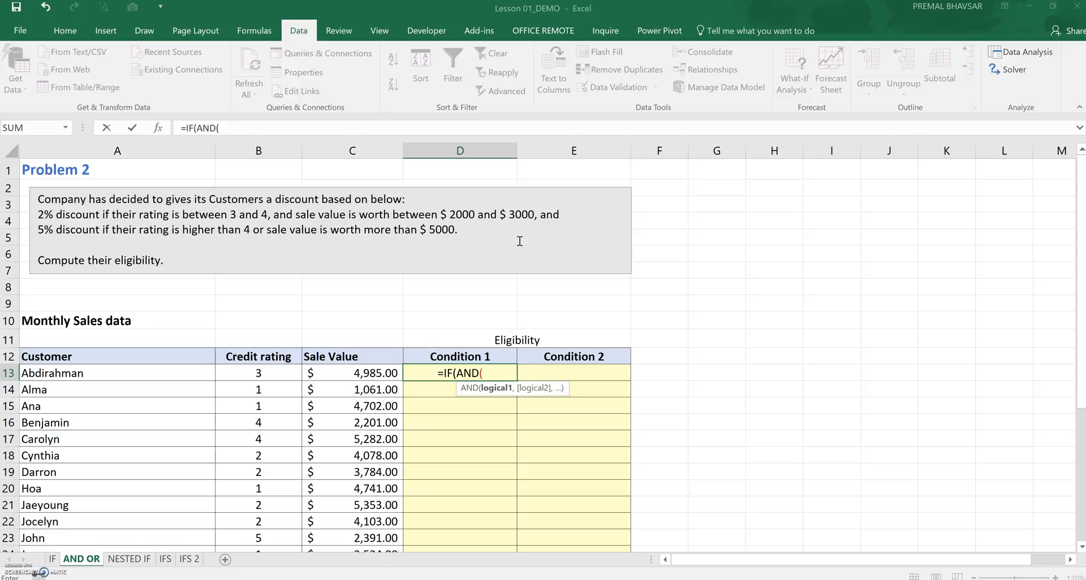
left_click(260, 372)
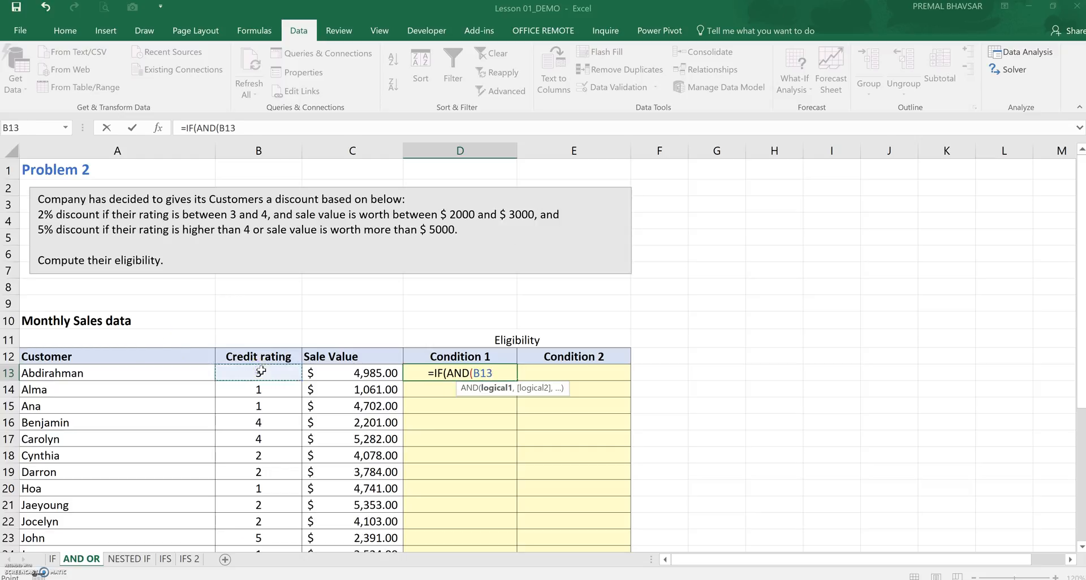
type(">=3,")
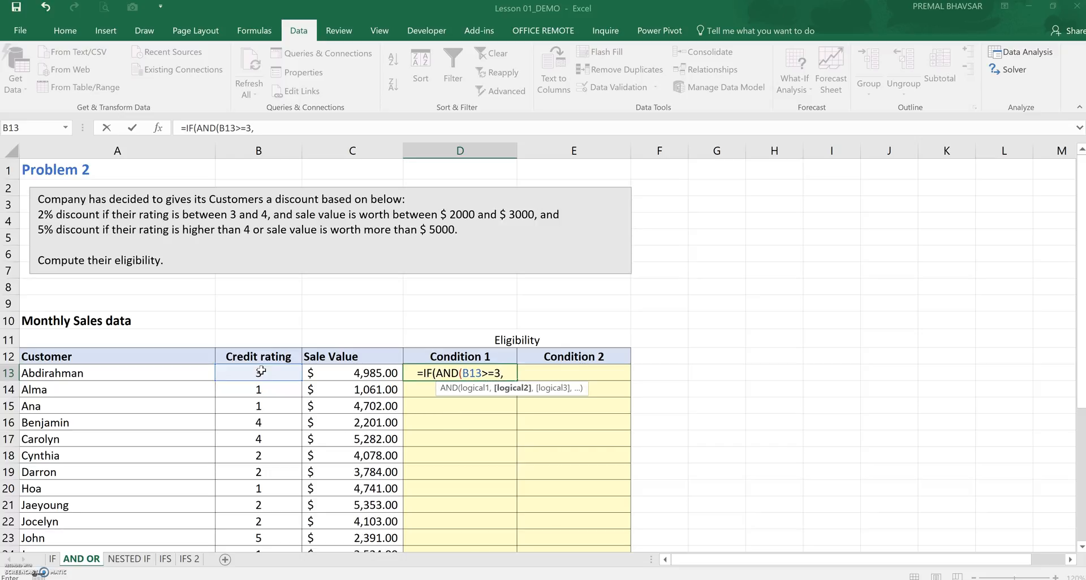
type("b13")
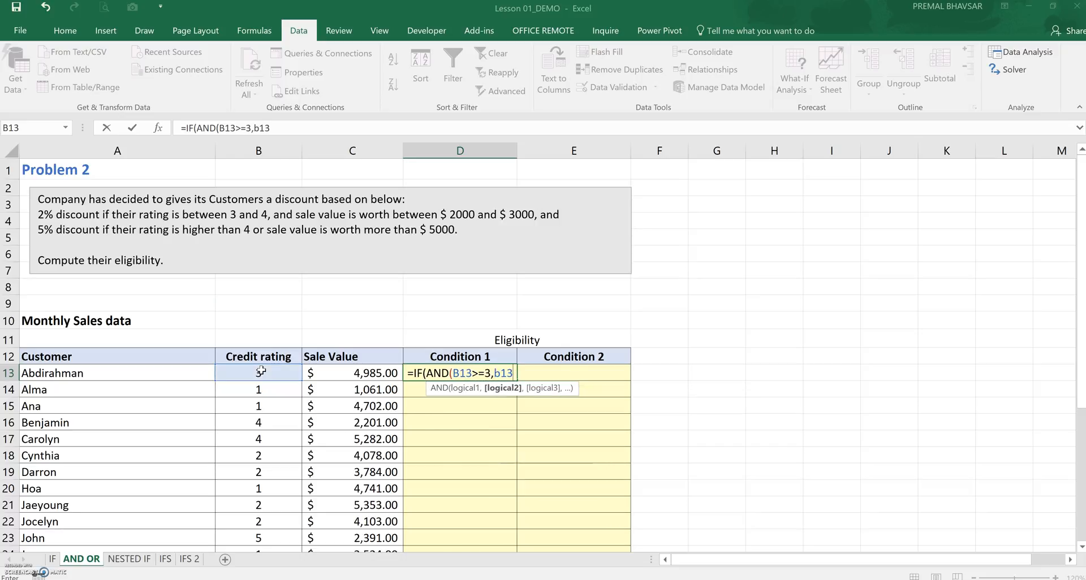
type("<=4")
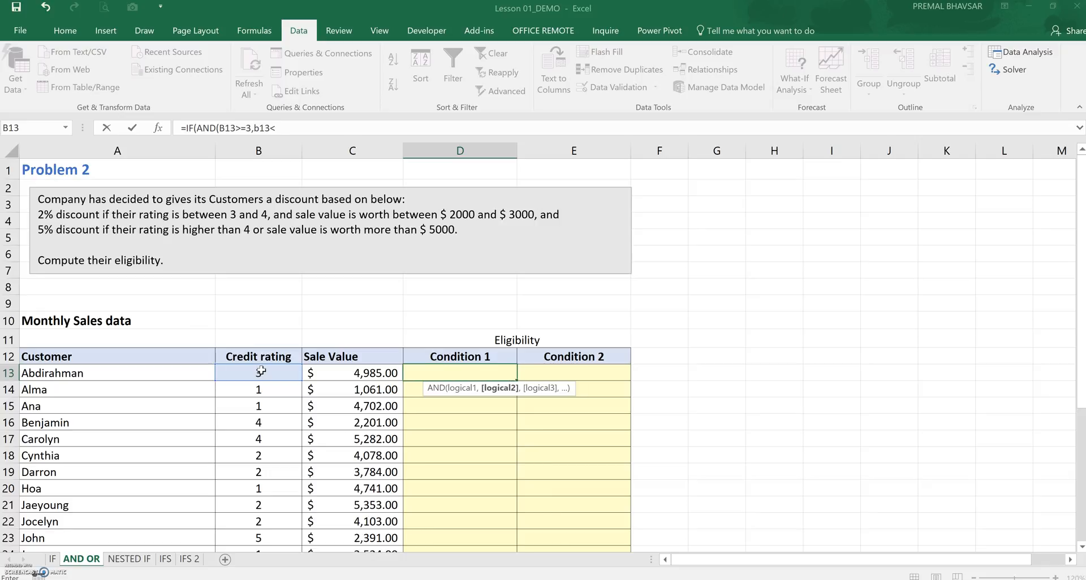
type(",c13>=2000,c13<")
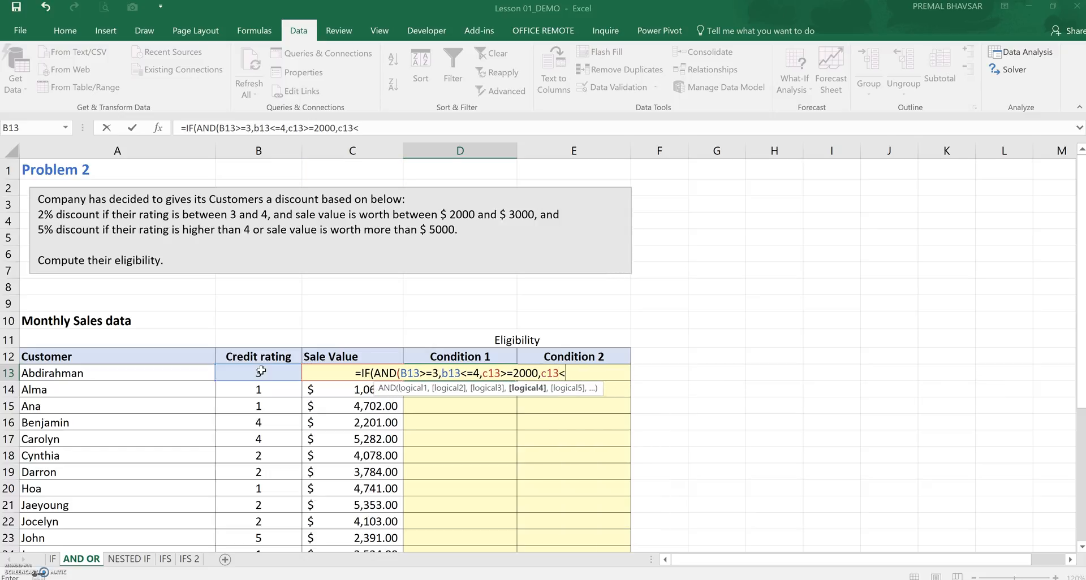
type("=3000")
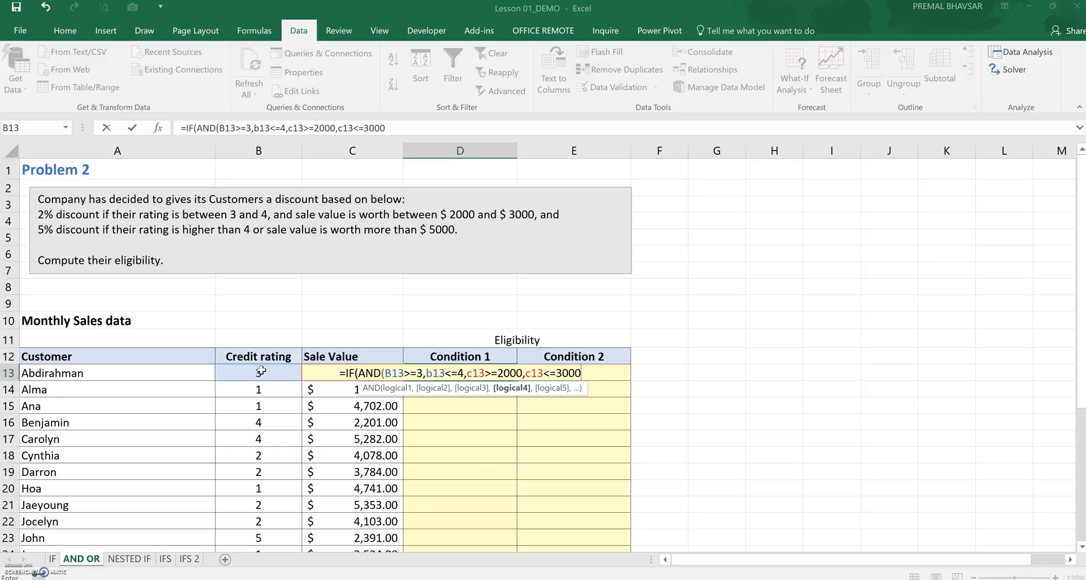
type(")")
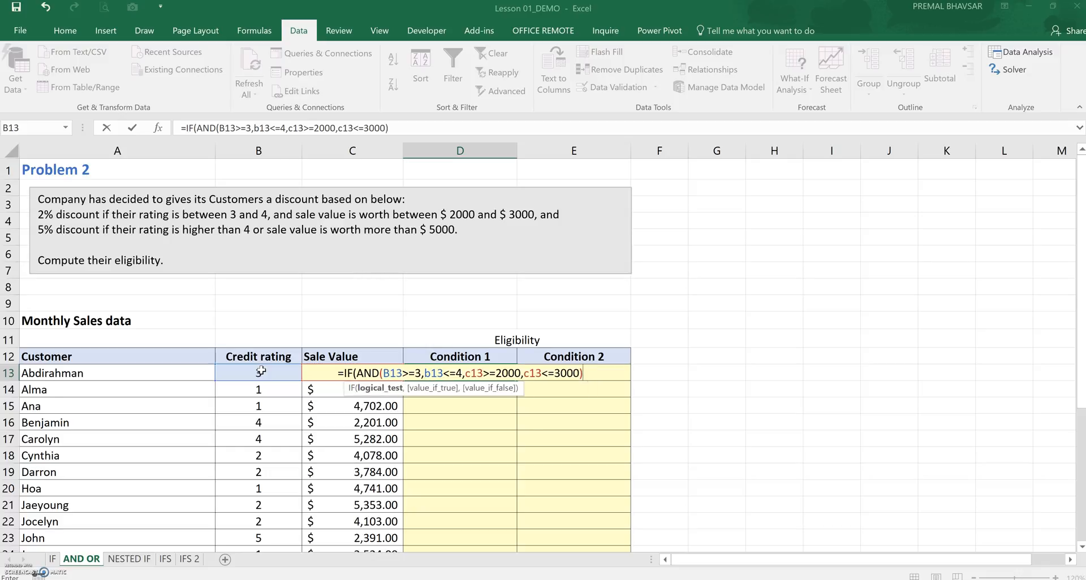
type(",\"")
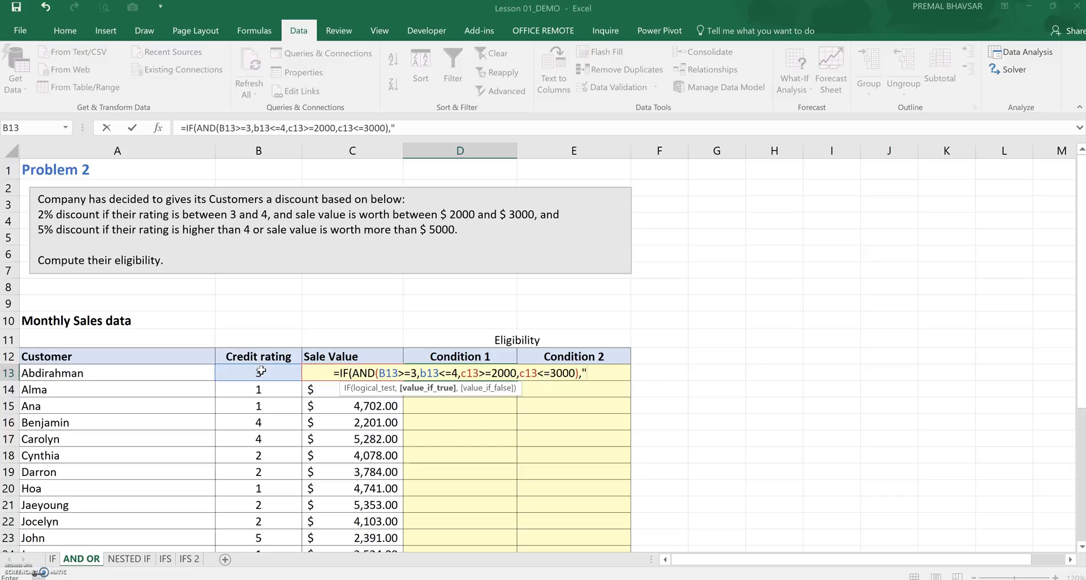
type("Yes\",\"No\")")
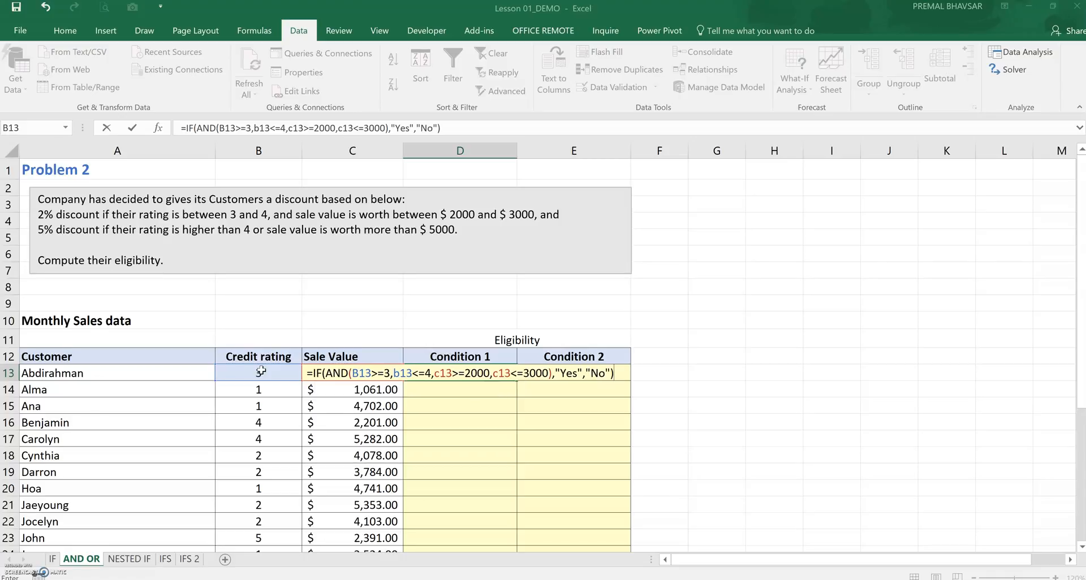
key("Return")
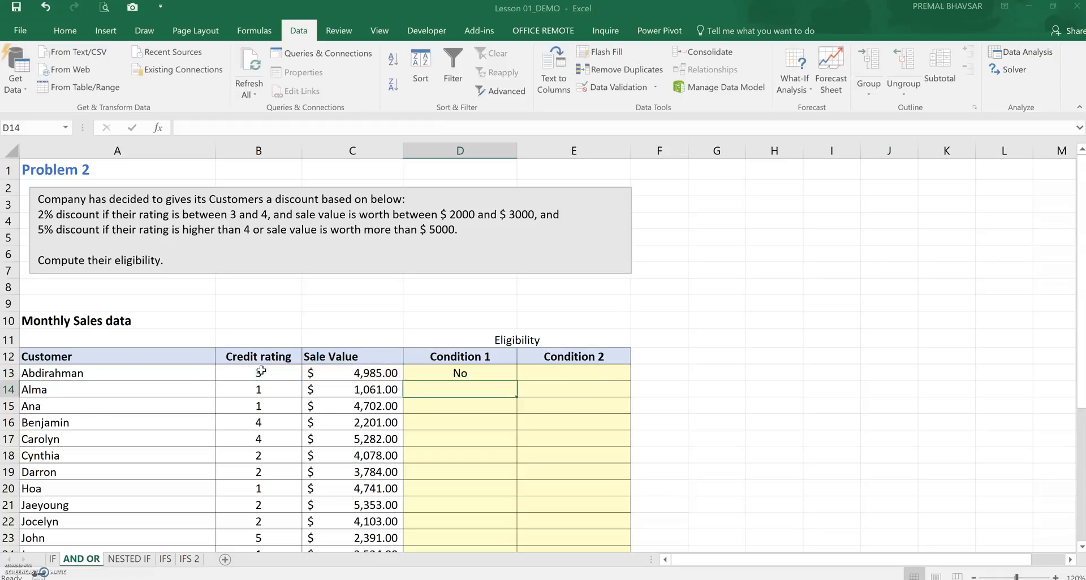
Fill the Condition 1 formula down the column for all customers
left_click(460, 373)
double_click(516, 381)
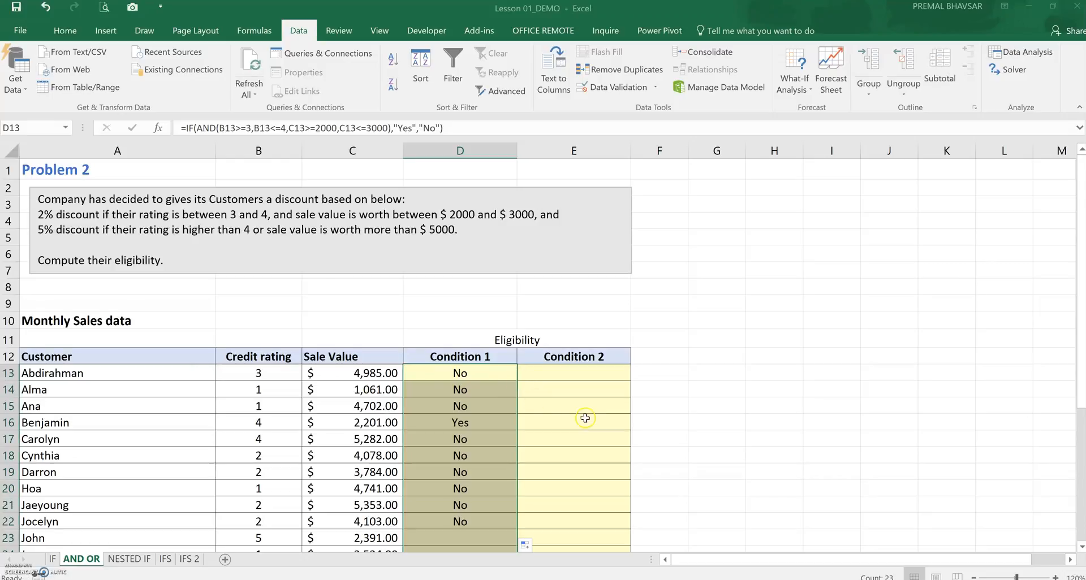
scroll(585, 419, "down", 4)
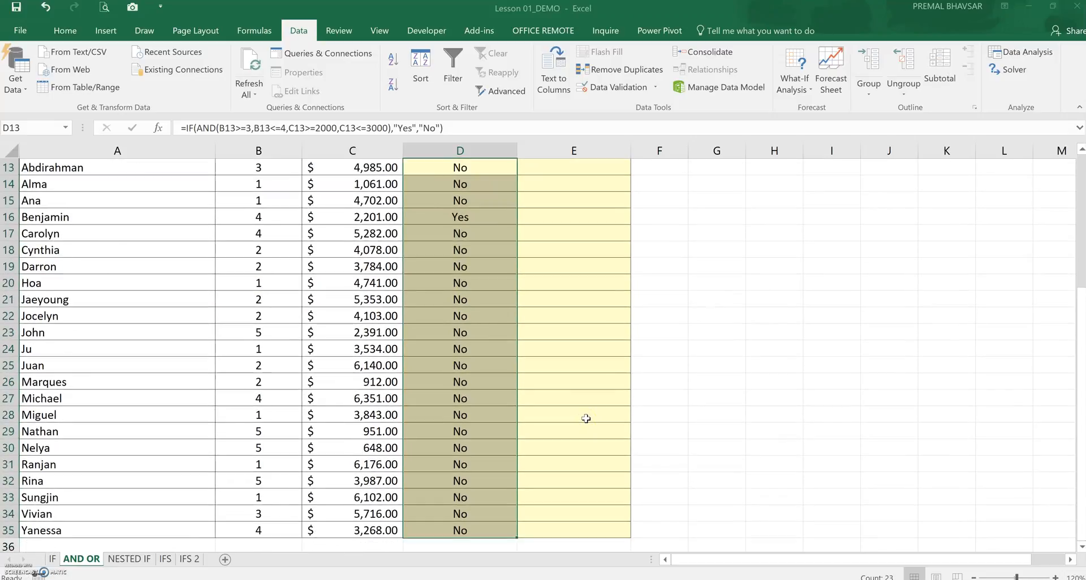
scroll(586, 419, "up", 3)
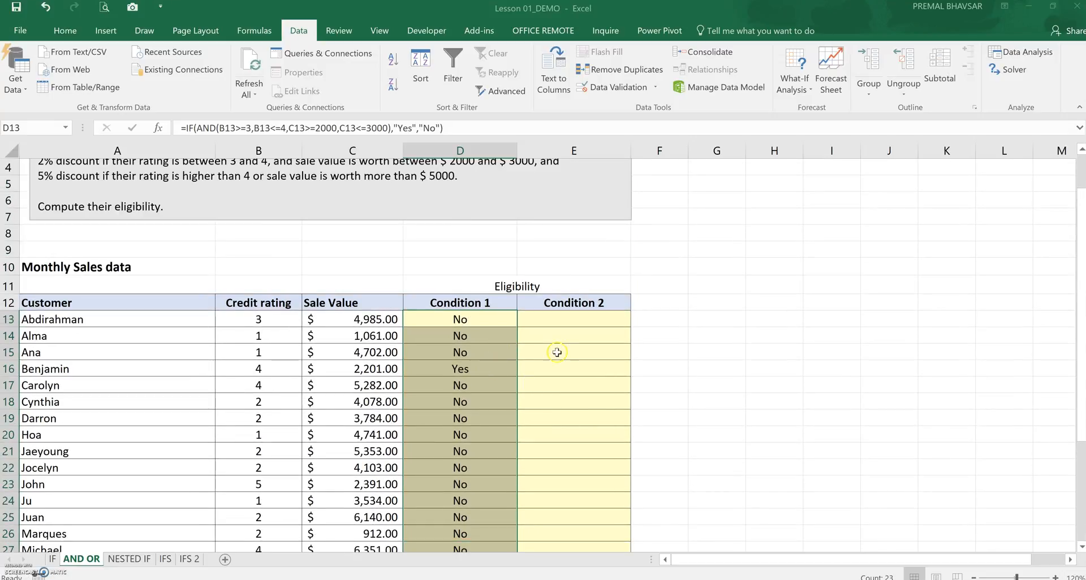
Begin an IF formula in E13, the first Condition 2 cell
left_click(557, 320)
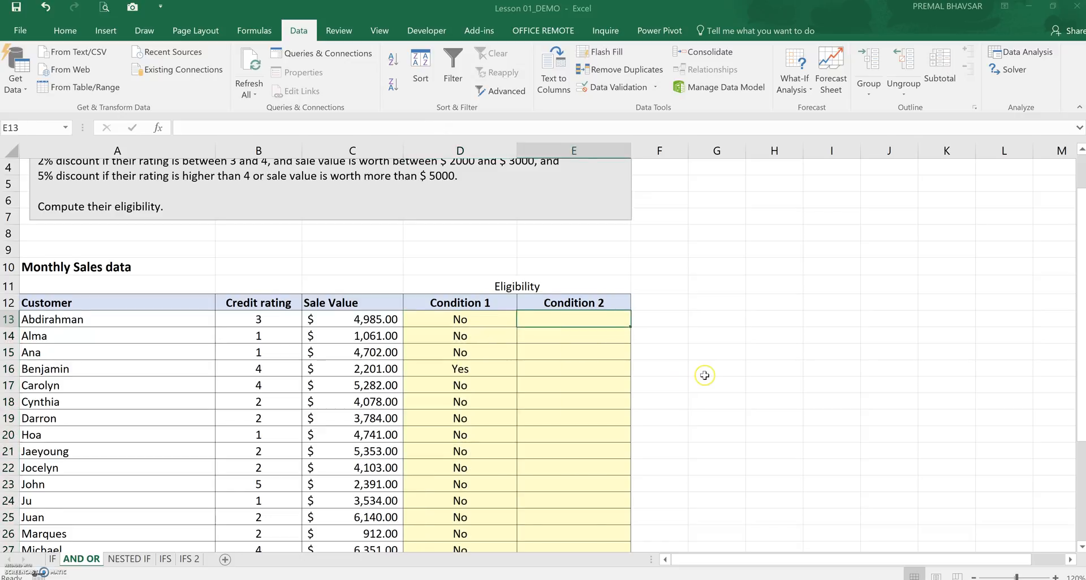
scroll(704, 376, "up", 1)
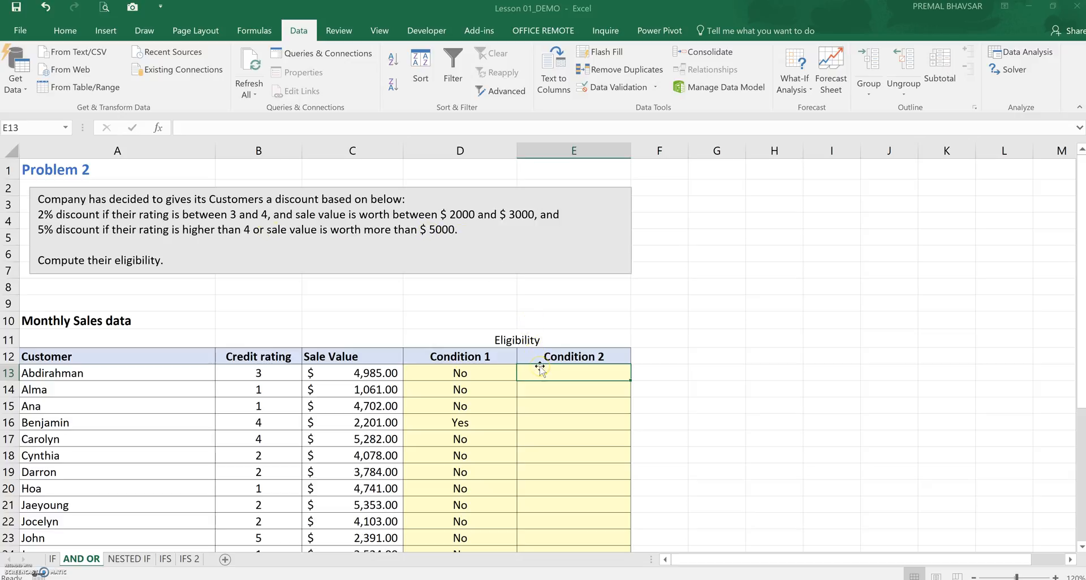
type("=IF(")
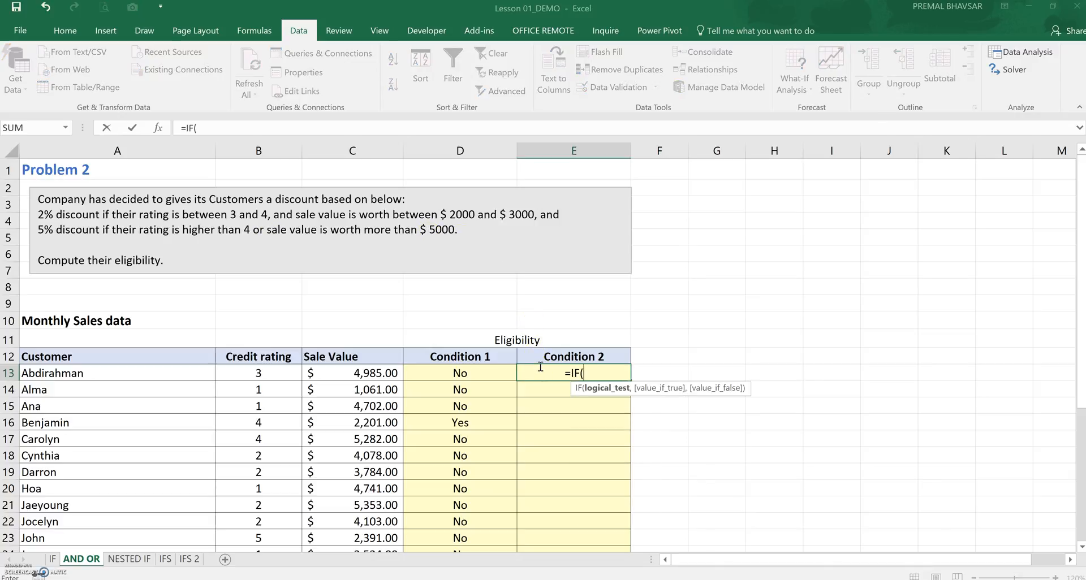
left_click(290, 368)
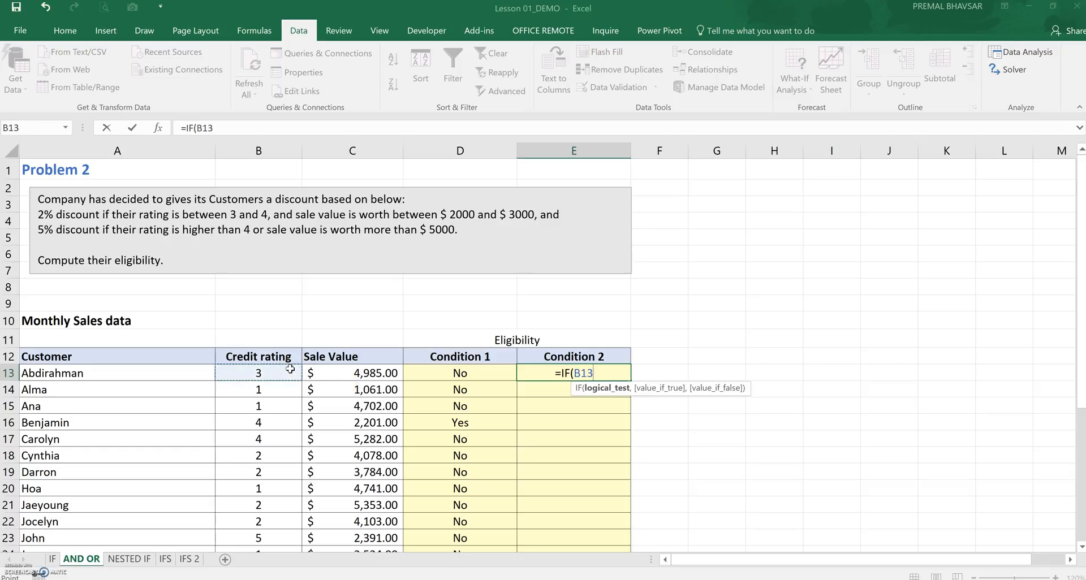
type(">")
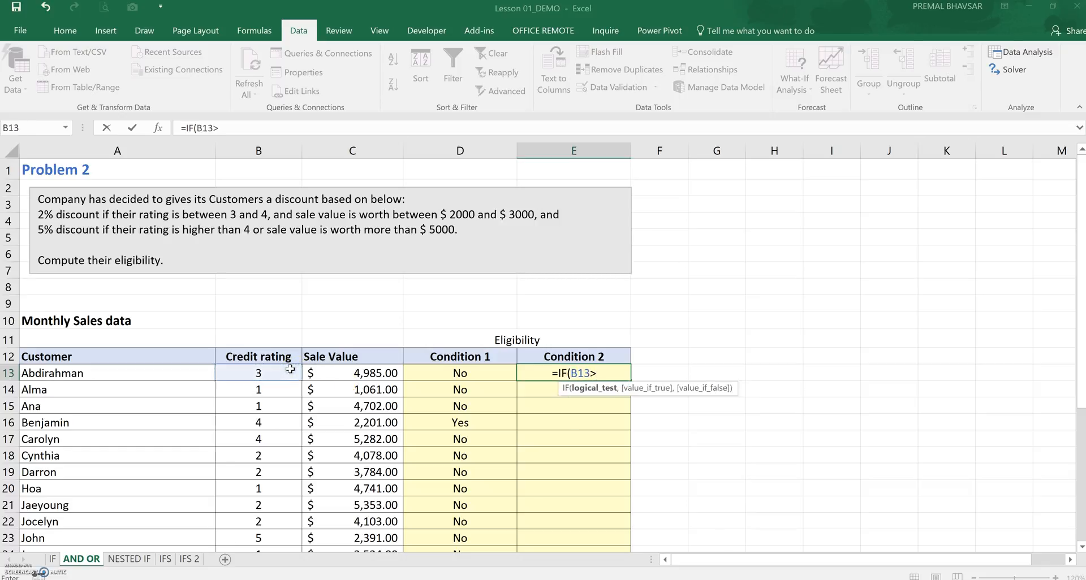
type("4")
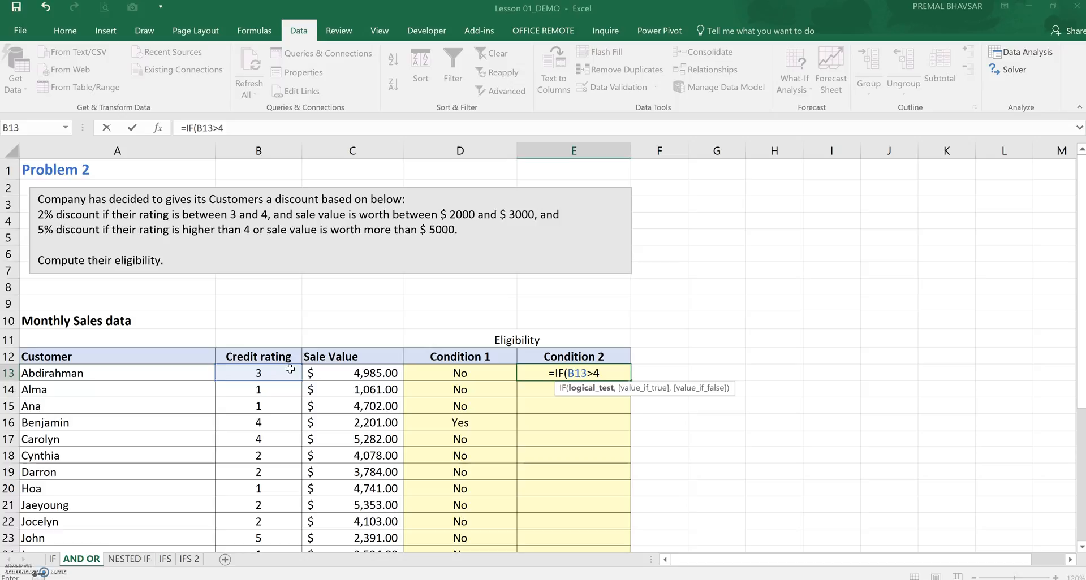
type(",")
key("BackSpace")
key("BackSpace")
key("BackSpace")
key("BackSpace")
key("BackSpace")
key("BackSpace")
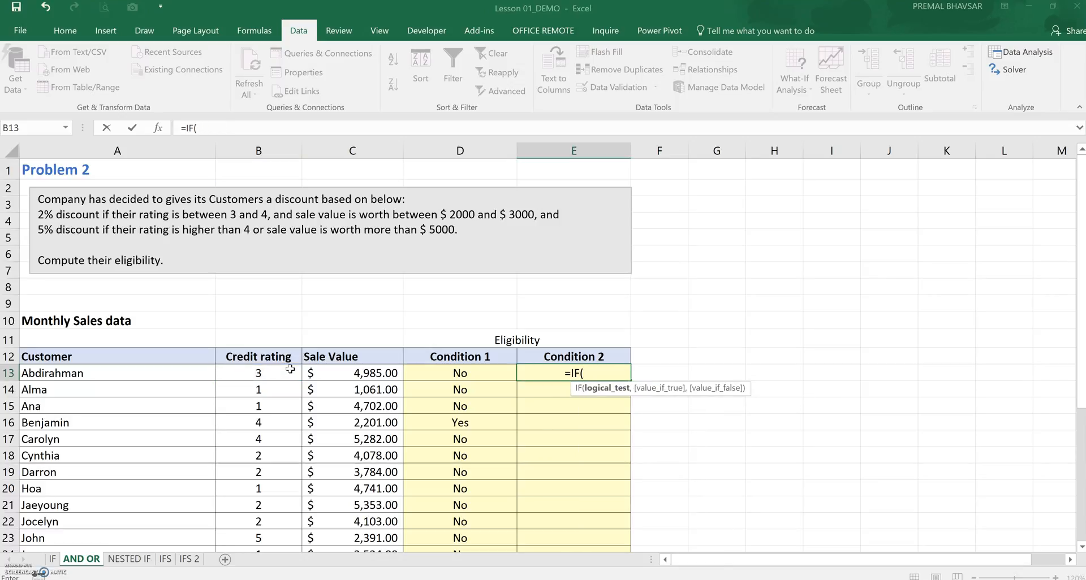
Complete the Condition 2 formula in E13 as =IF(OR(B13>4,C13>5000),"Yes","No")
type("OR")
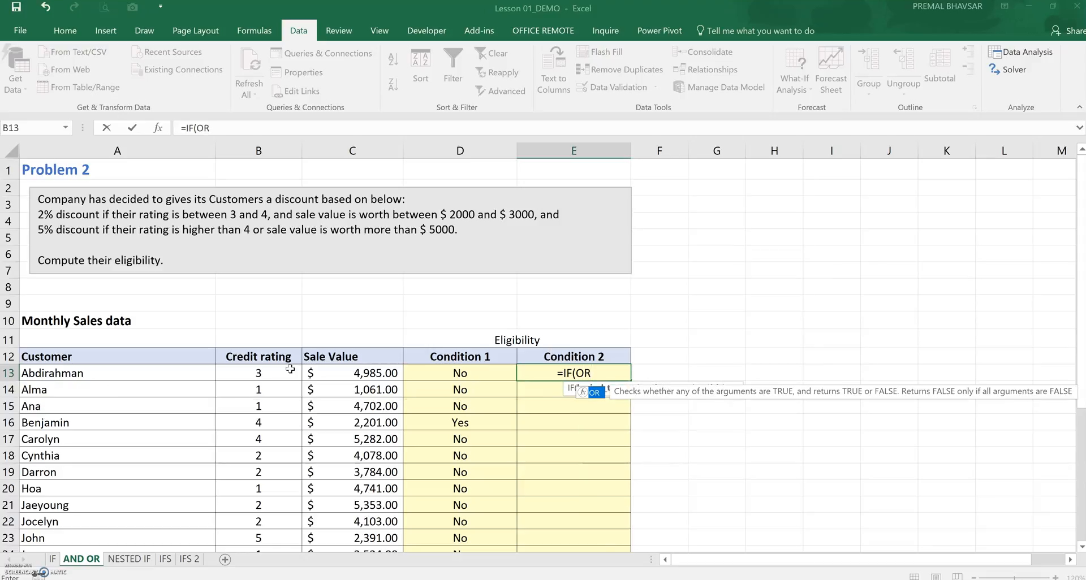
type("(")
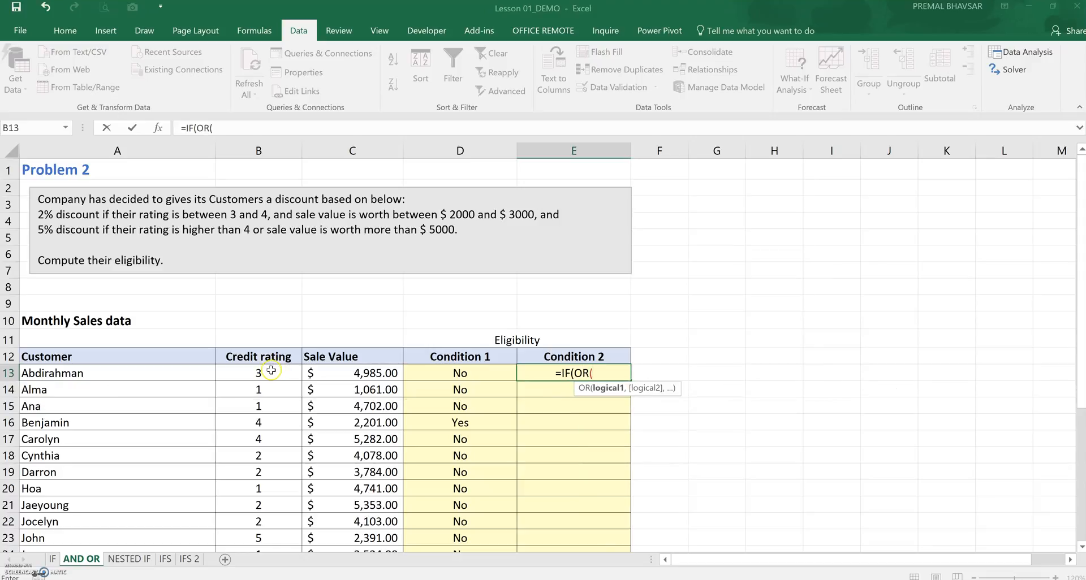
left_click(271, 371)
type(">4,")
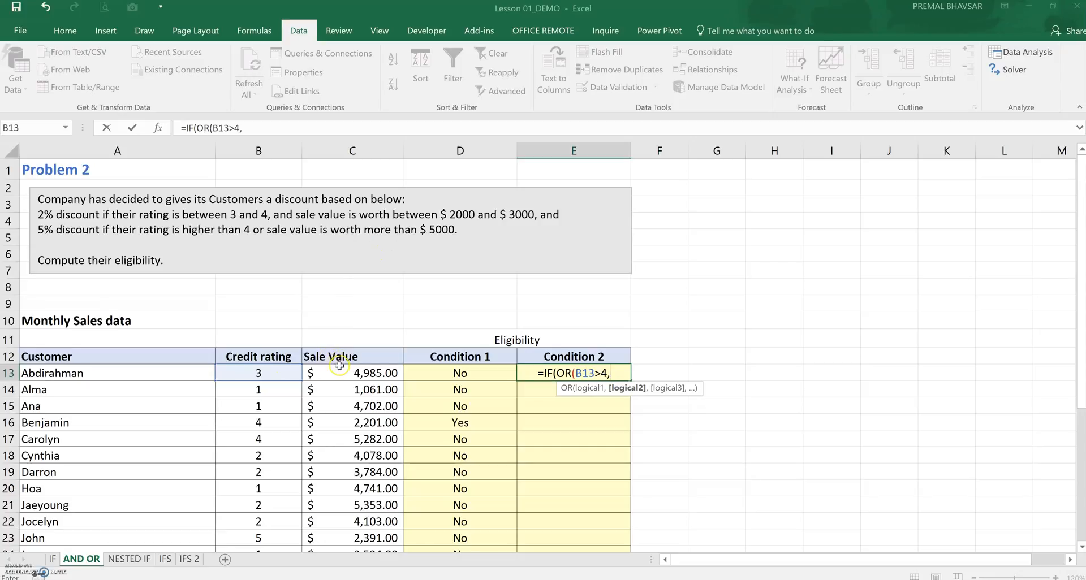
left_click(339, 369)
type(">")
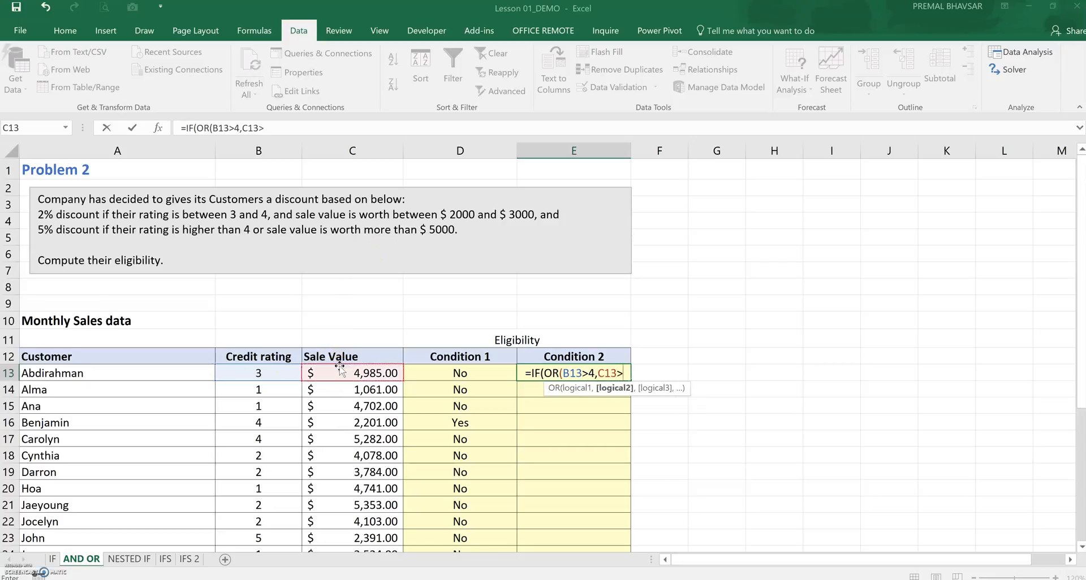
type("5000")
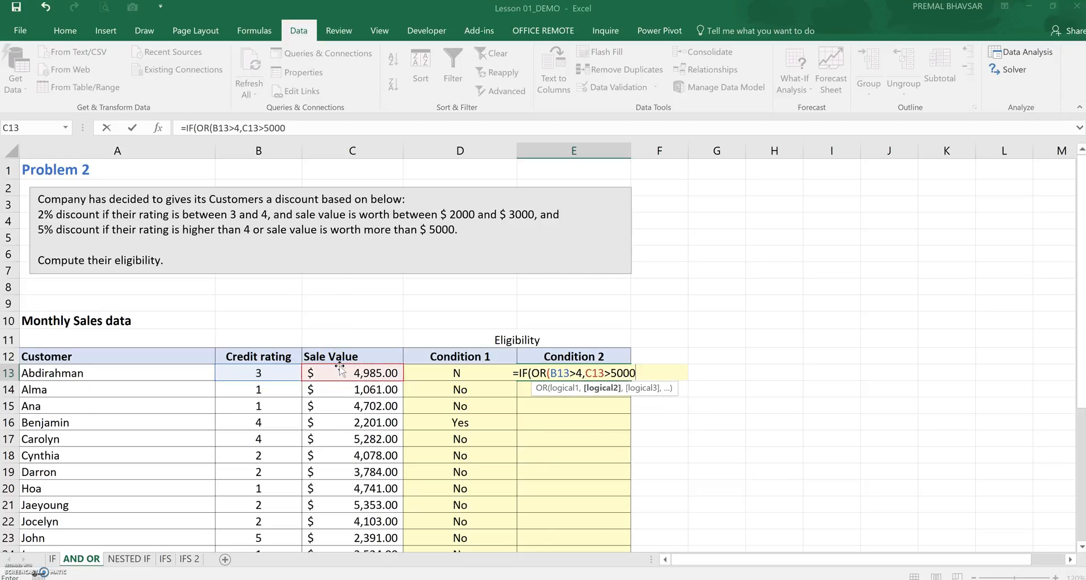
type(")")
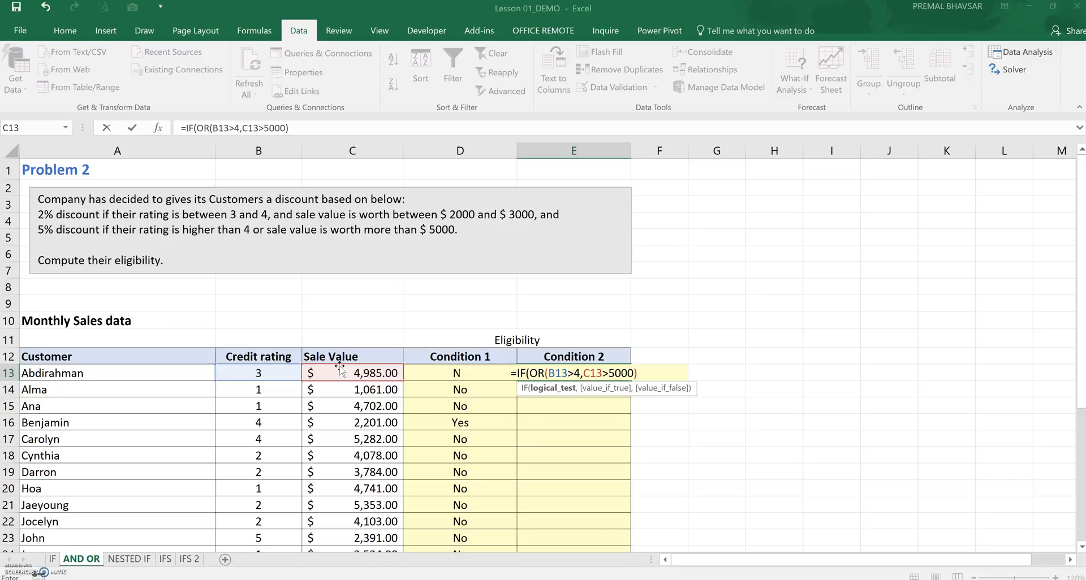
type(",\"")
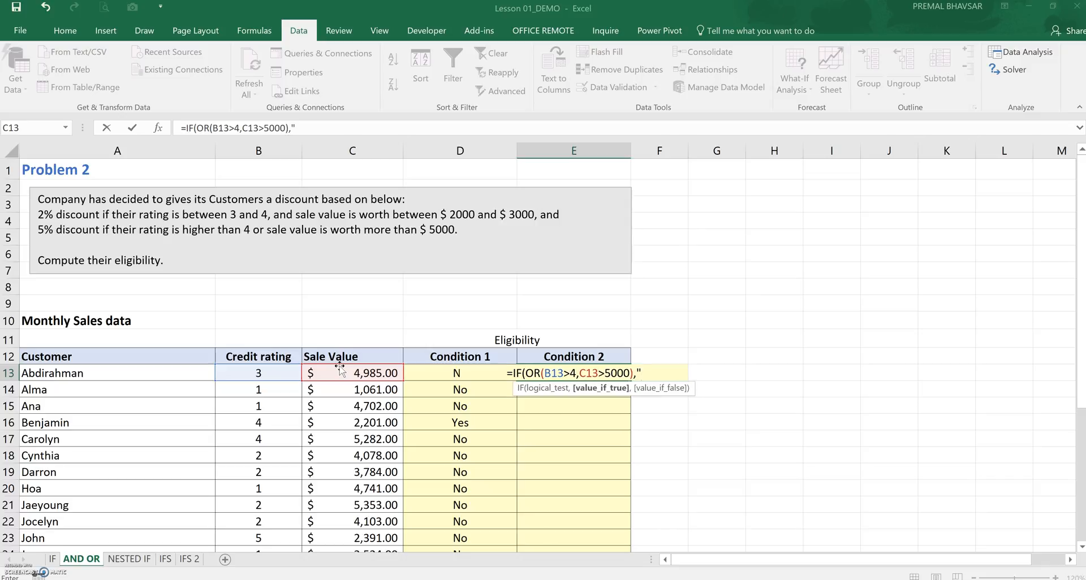
type("Yes\"")
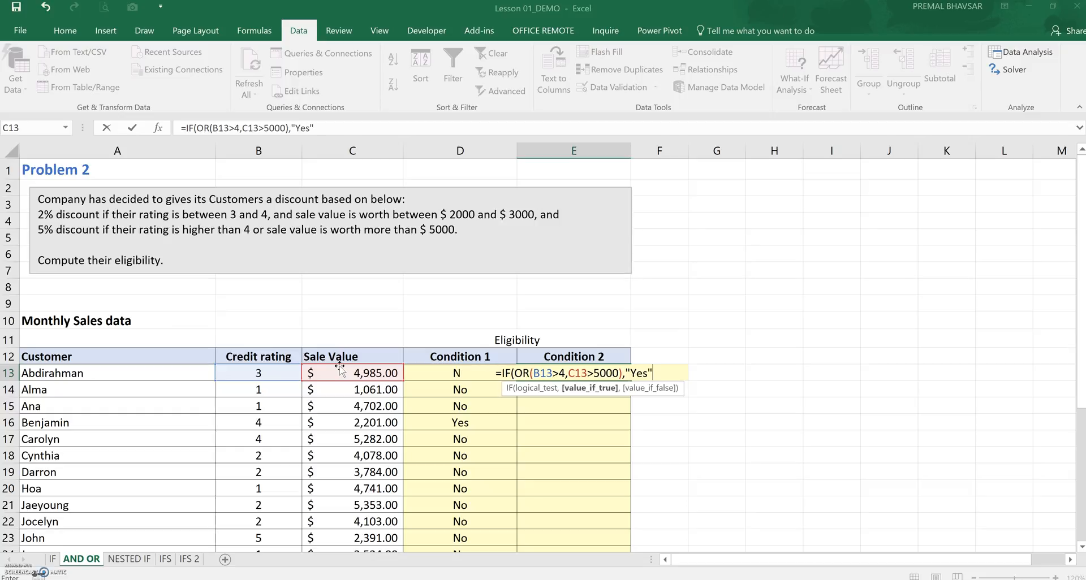
type(",\"No")
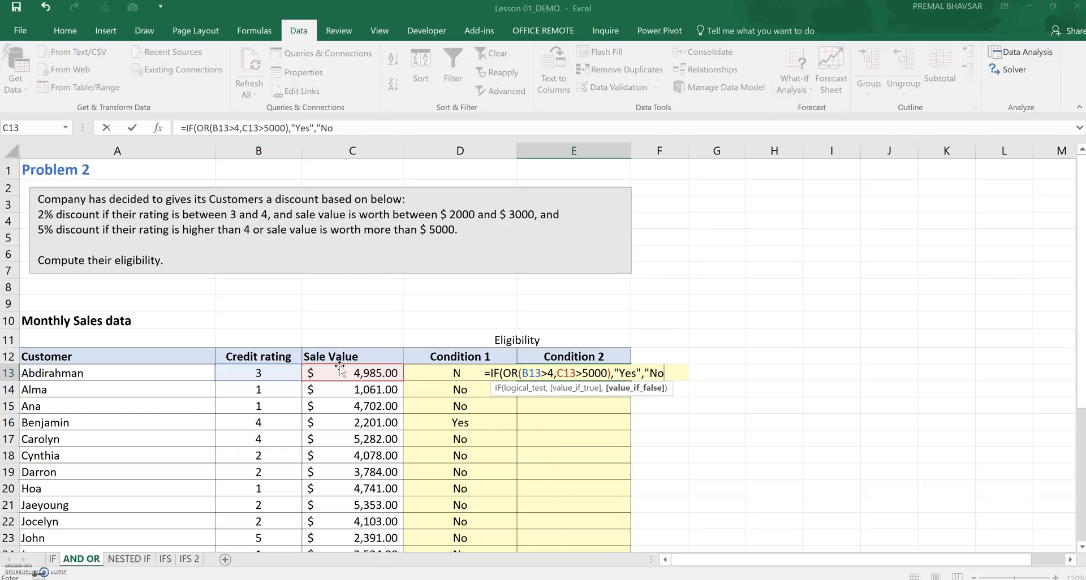
type("\")")
key("Return")
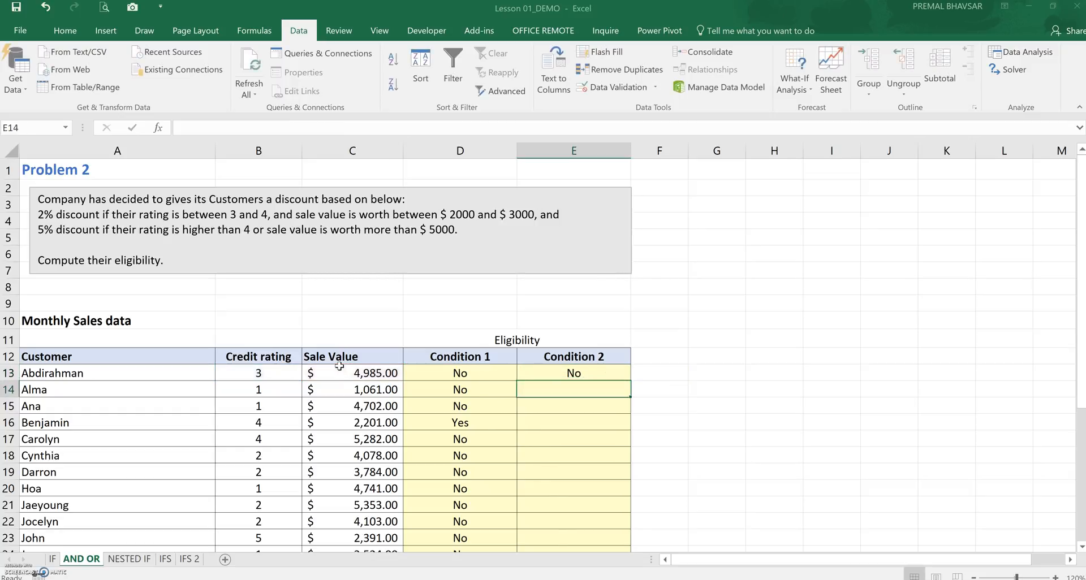
Fill the Condition 2 formula down the column for all customers
left_click(557, 372)
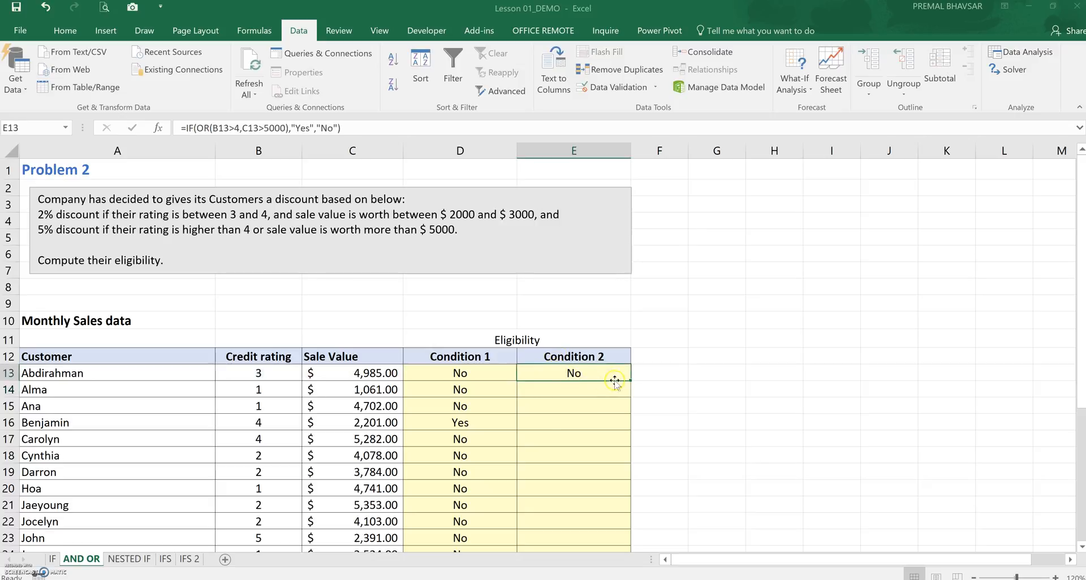
double_click(629, 382)
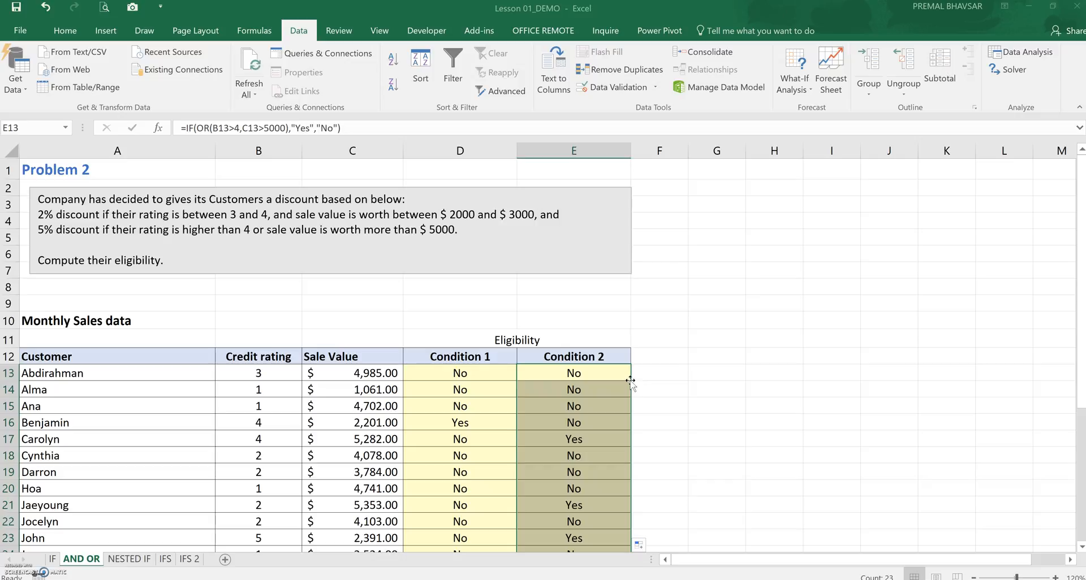
Inspect the Condition 1 and Condition 2 results for the first few customers
left_click(623, 404)
left_click(608, 434)
left_click(497, 373)
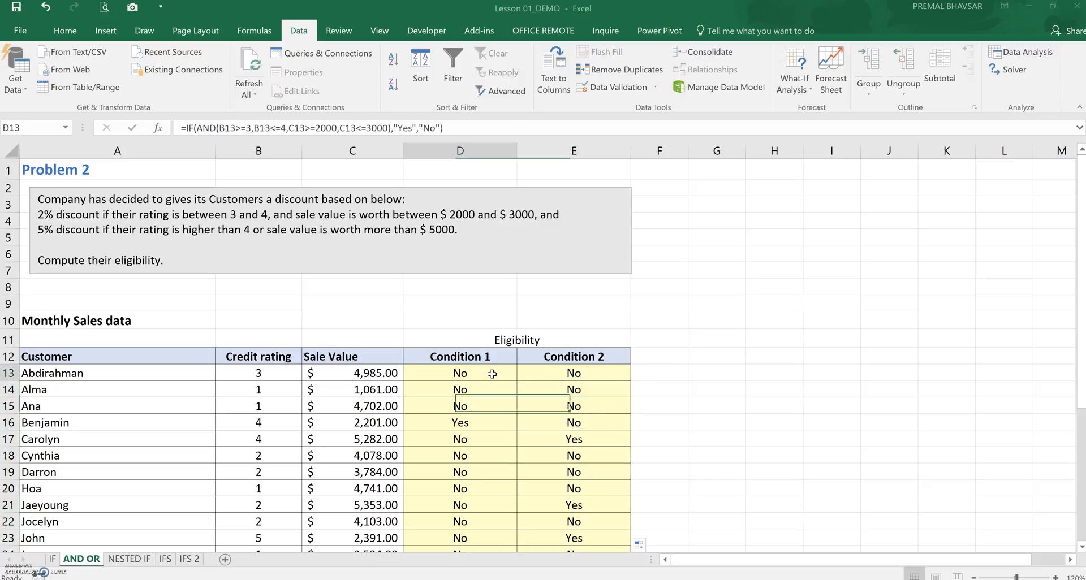
left_click(575, 375)
left_click(499, 388)
left_click(575, 395)
left_click(501, 402)
left_click(559, 407)
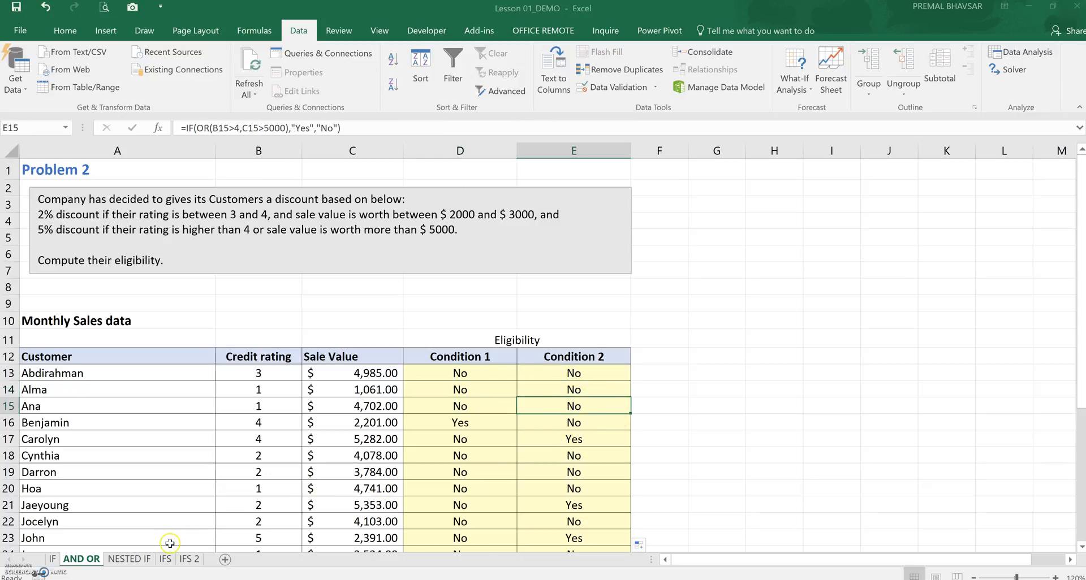
Save the workbook and open the NESTED IF sheet
left_click(727, 315)
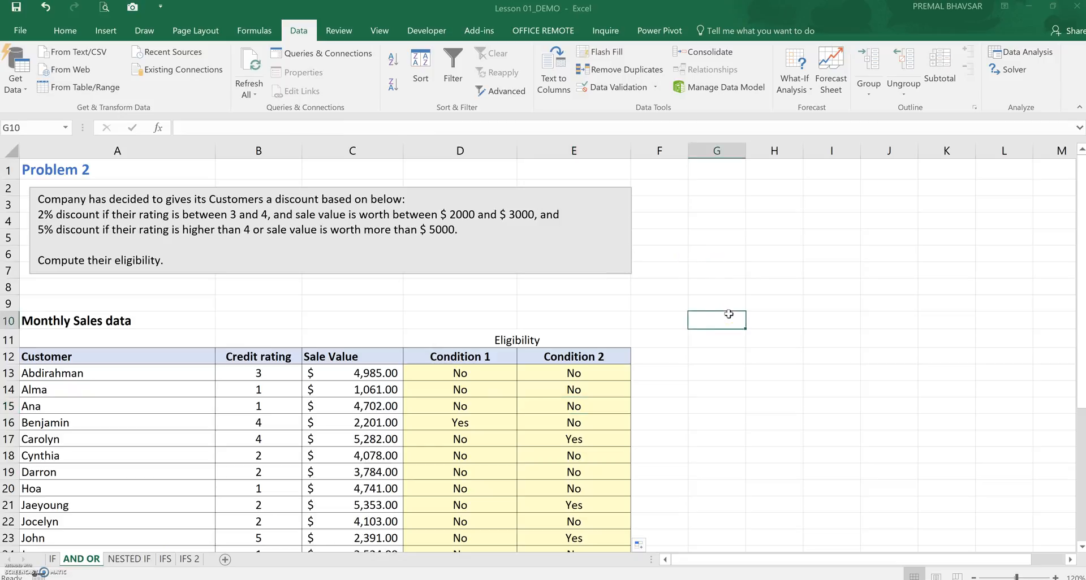
left_click(15, 8)
left_click(136, 558)
left_click(139, 559)
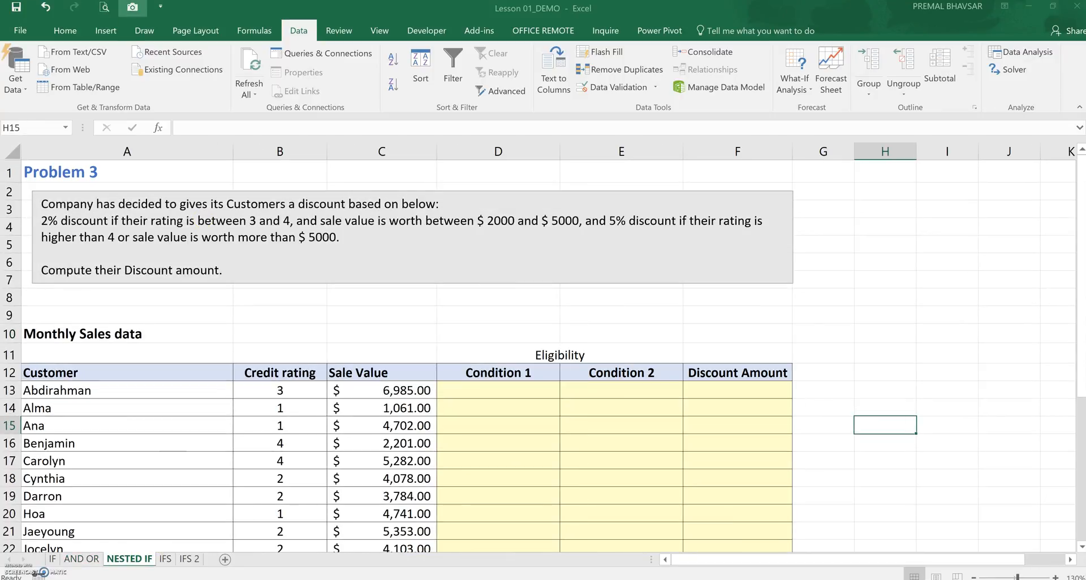
Correct the problem description text box so the first sale value range reads between $ 2000 and $ 3000
left_click(470, 396)
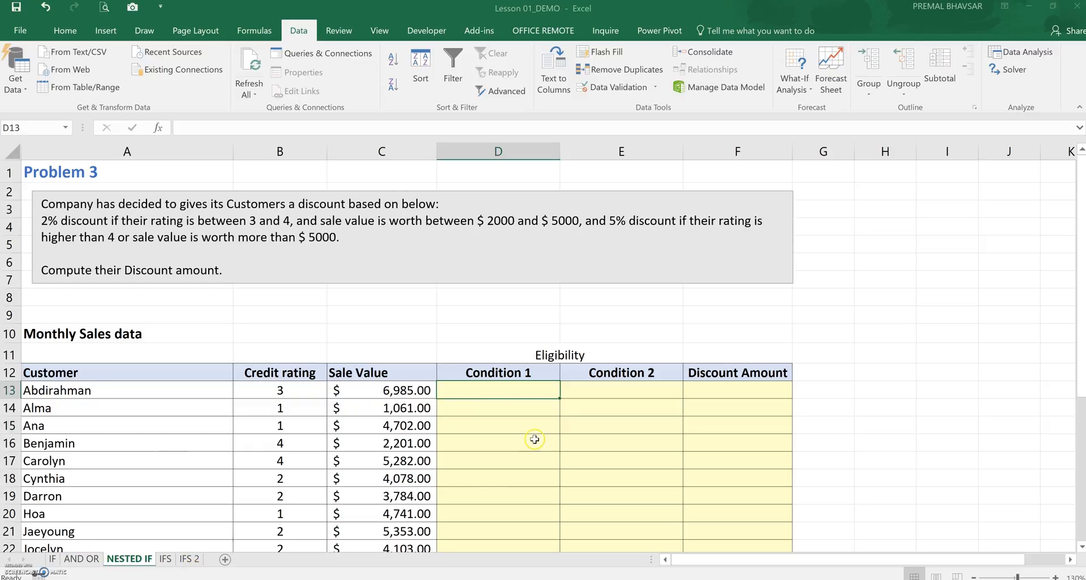
left_click(112, 174)
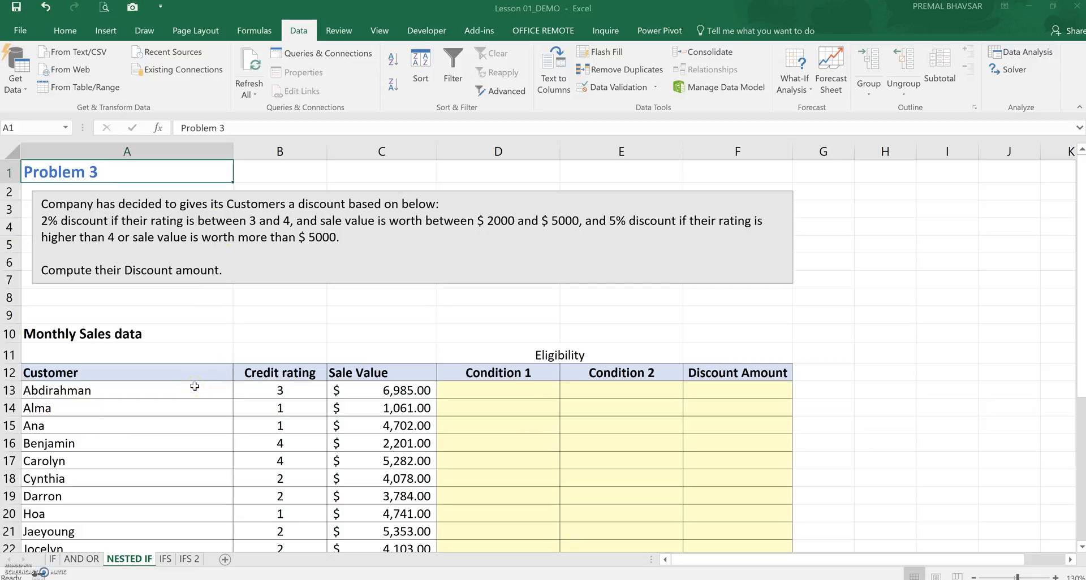
left_click(419, 391)
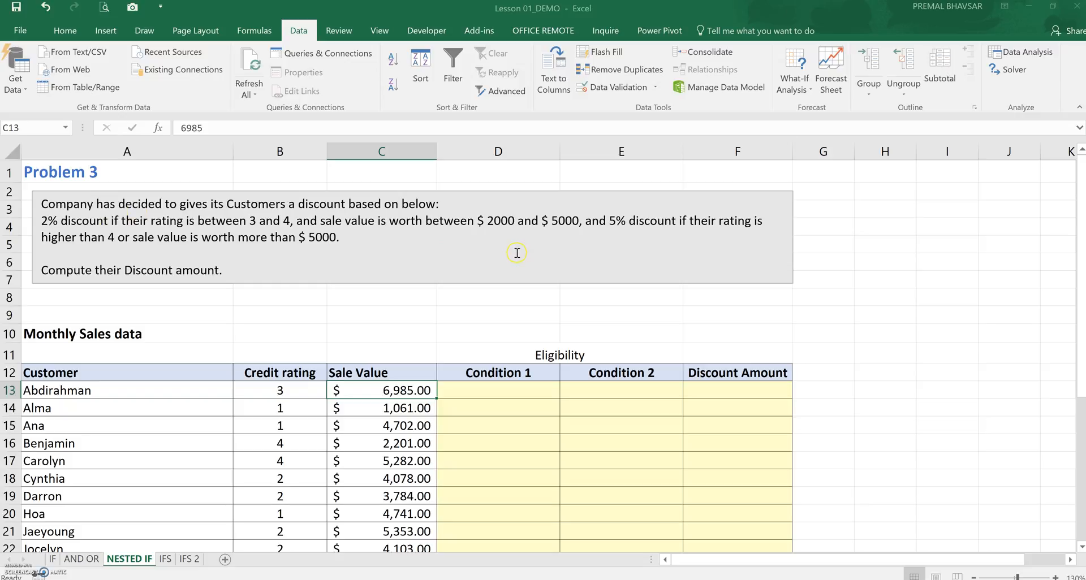
left_click(551, 221)
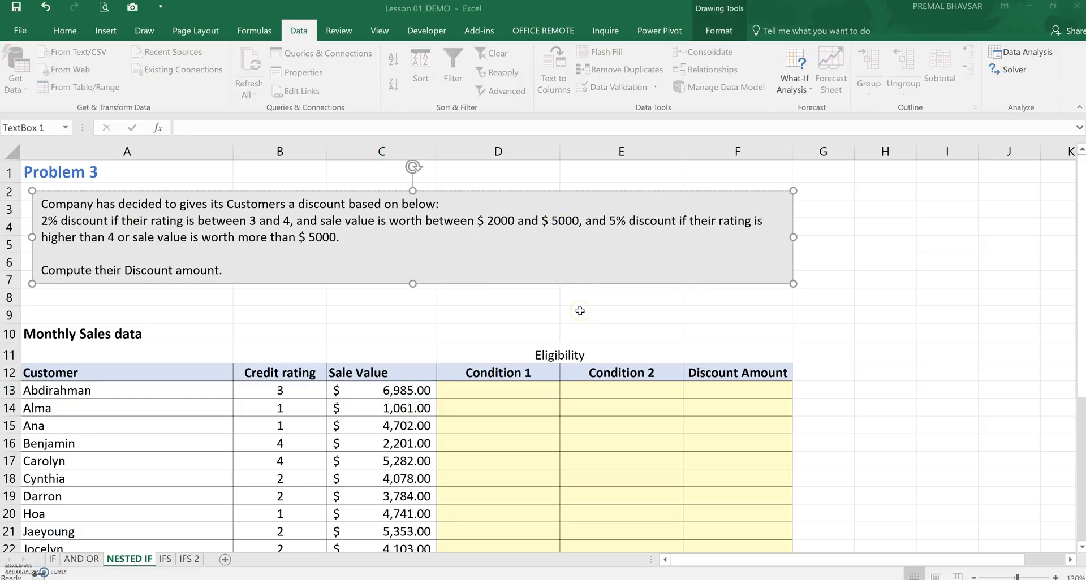
key("Delete")
type("3")
left_click(612, 221)
key("Return")
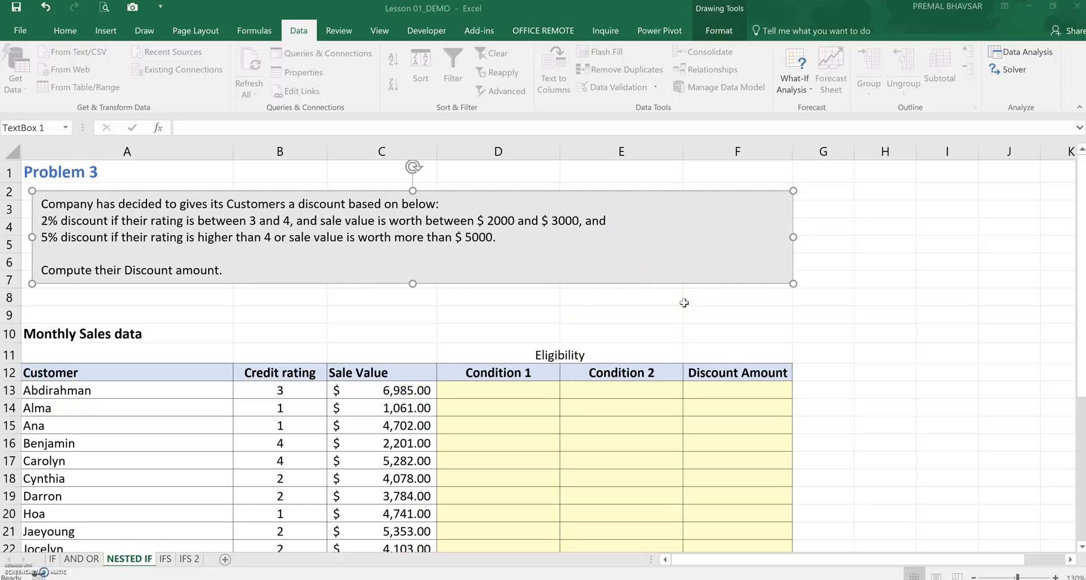
left_click(843, 351)
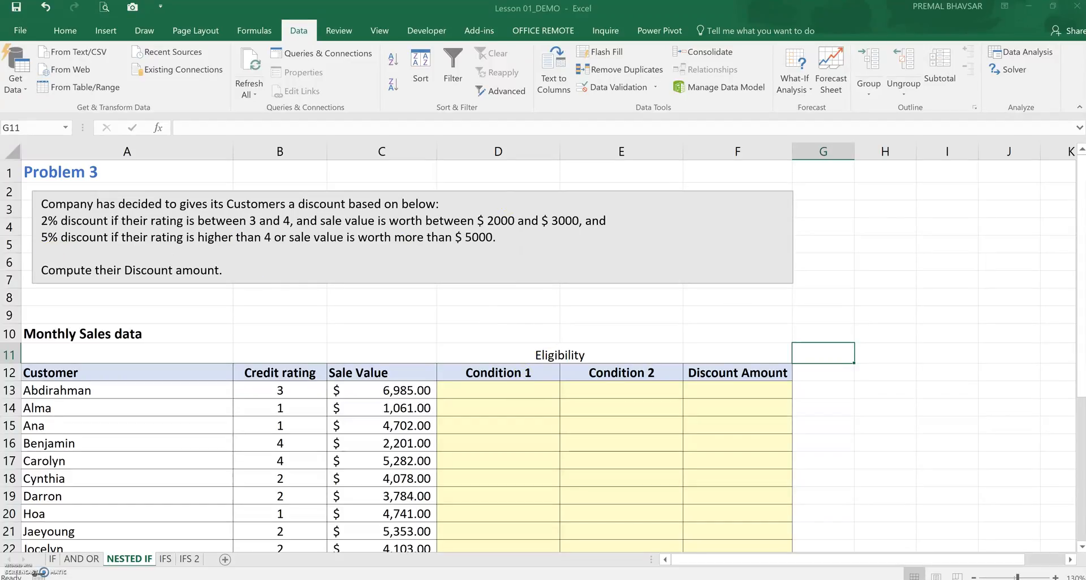
Examine the Condition 1 formula in D13 on the AND OR sheet
left_click(97, 566)
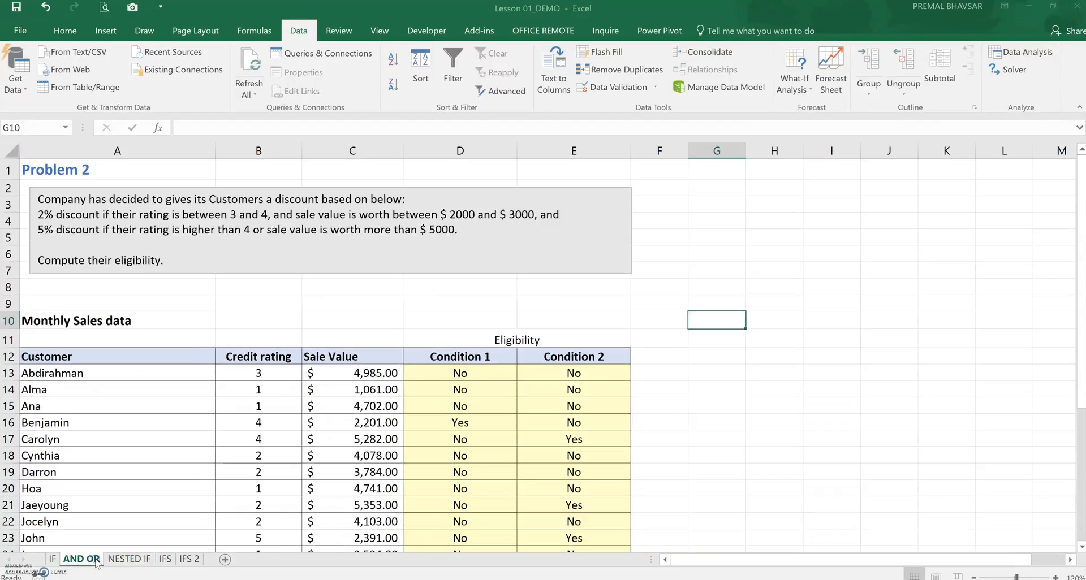
left_click(483, 379)
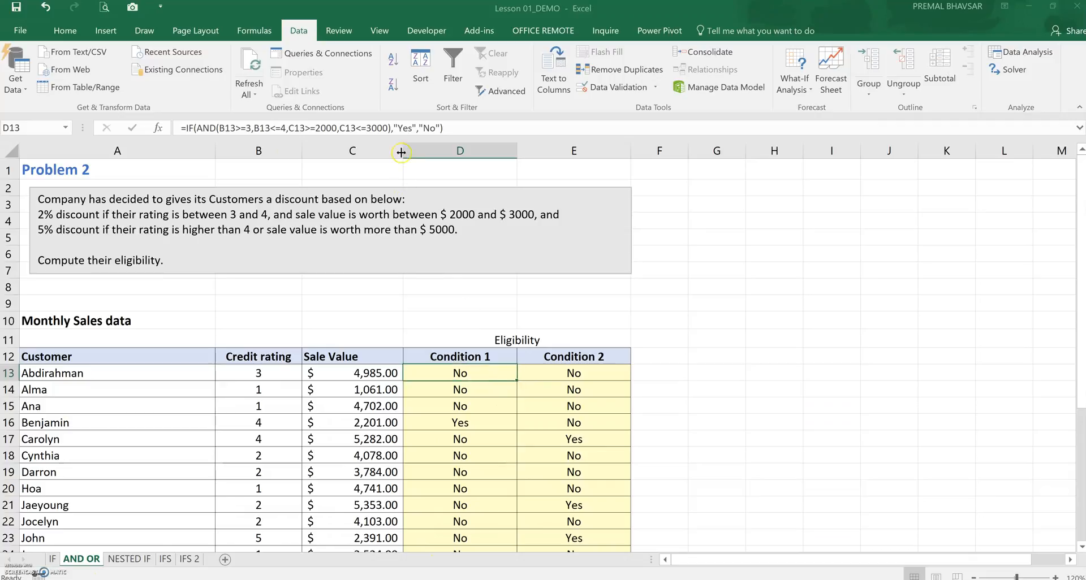
left_click(409, 120)
triple_click(410, 120)
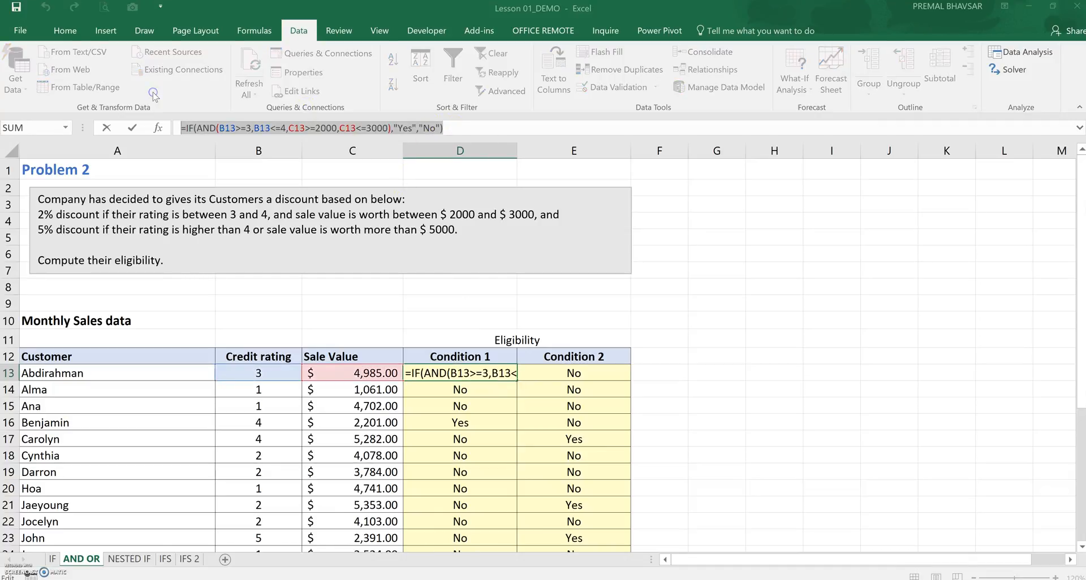
key("Escape")
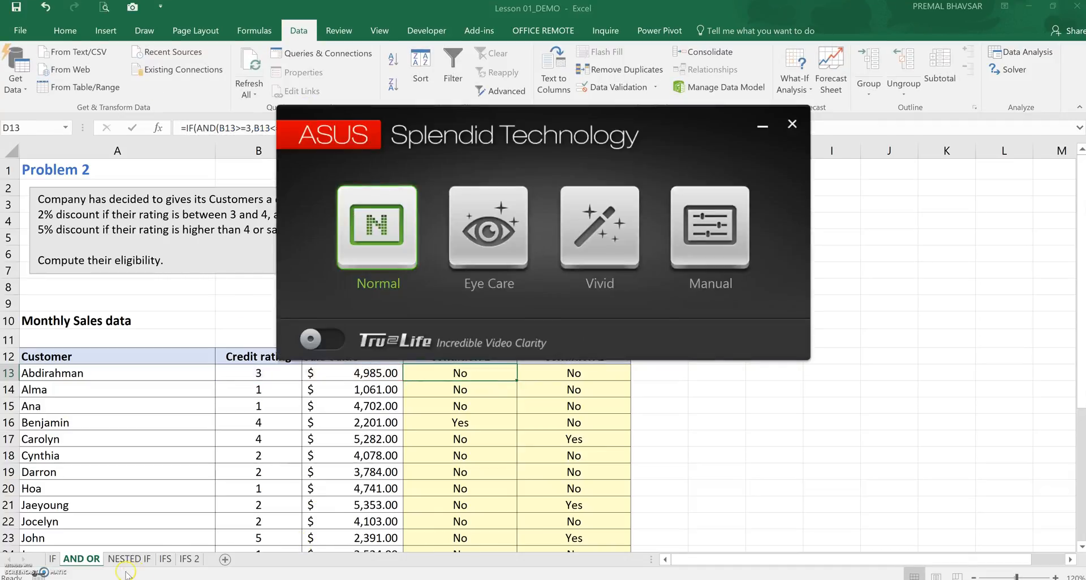
On the NESTED IF sheet, paste =IF(OR(B13>4,C13>5000),"Yes","No") into the first Condition 1 cell, D13
left_click(129, 560)
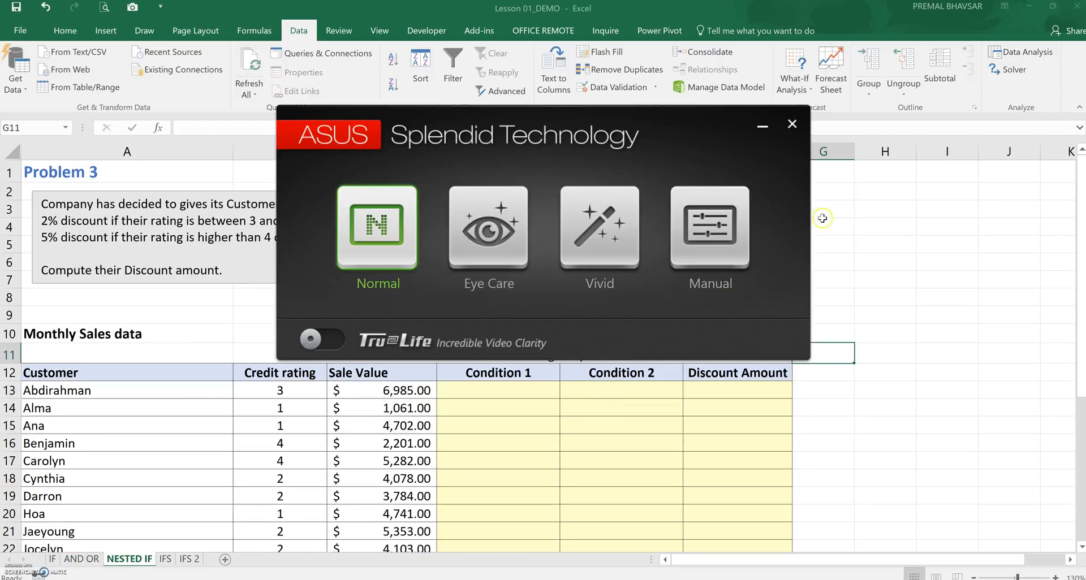
left_click(791, 124)
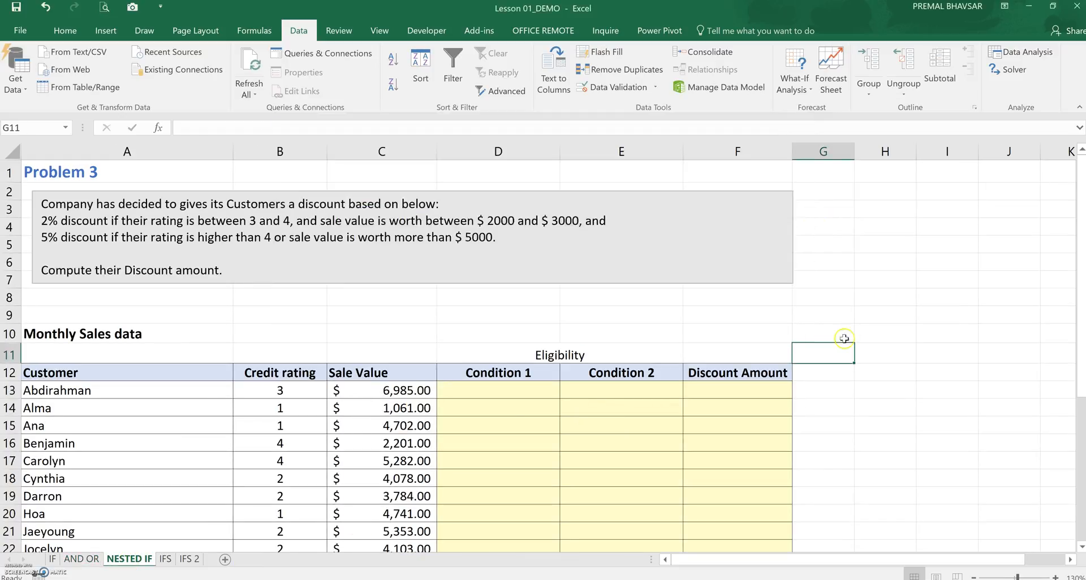
double_click(461, 390)
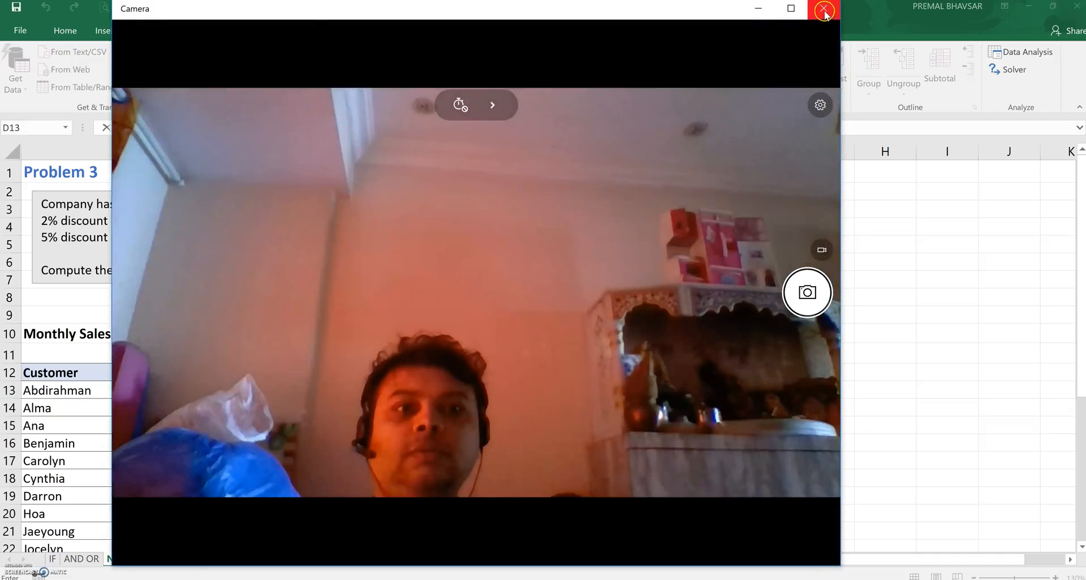
left_click(824, 10)
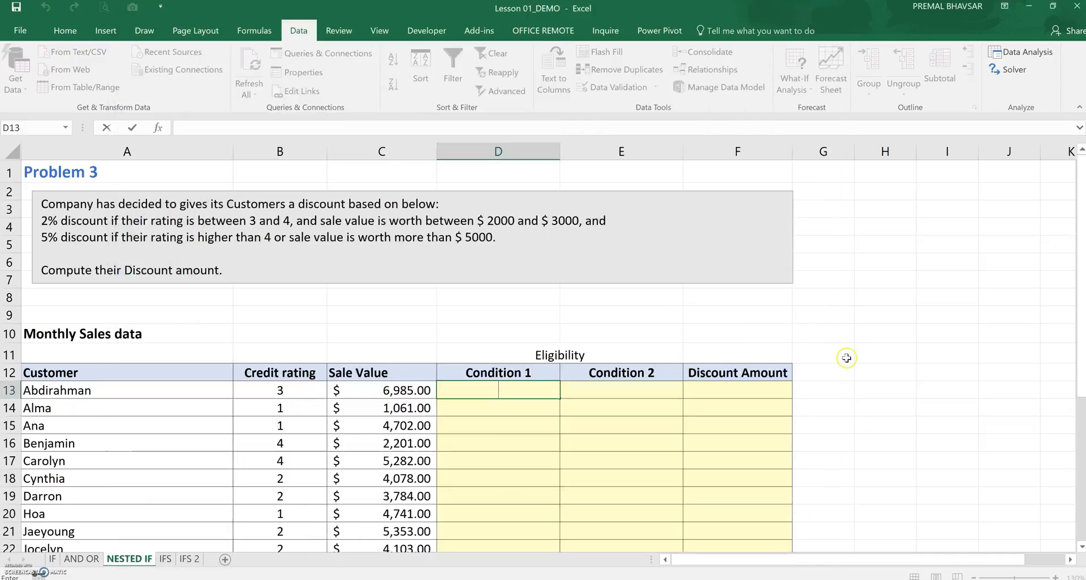
left_click(456, 124)
key("ctrl+v")
key("Return")
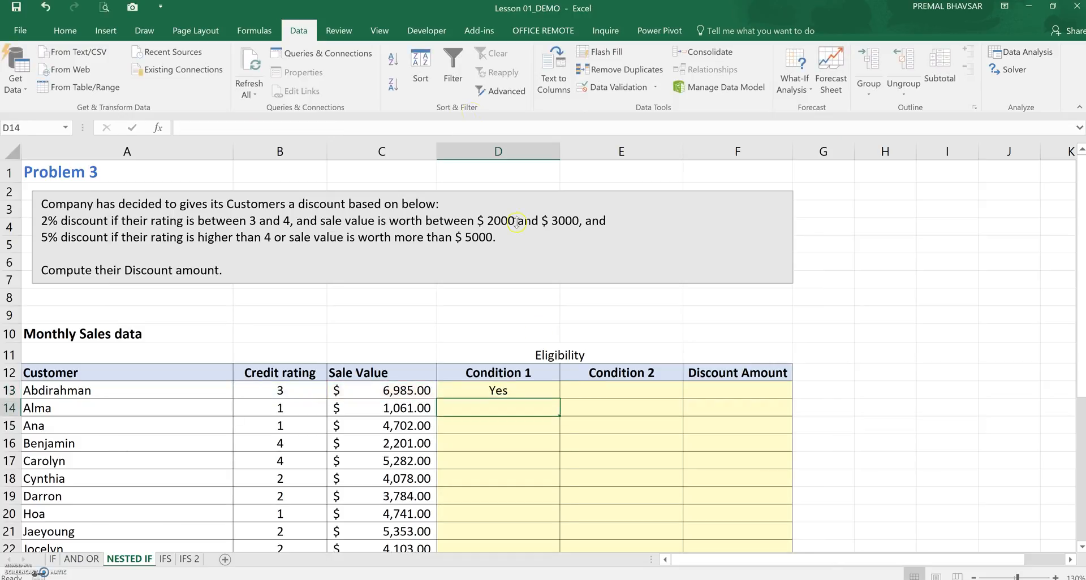
Fill the Condition 1 formula down the column for all customers
left_click(541, 392)
double_click(558, 399)
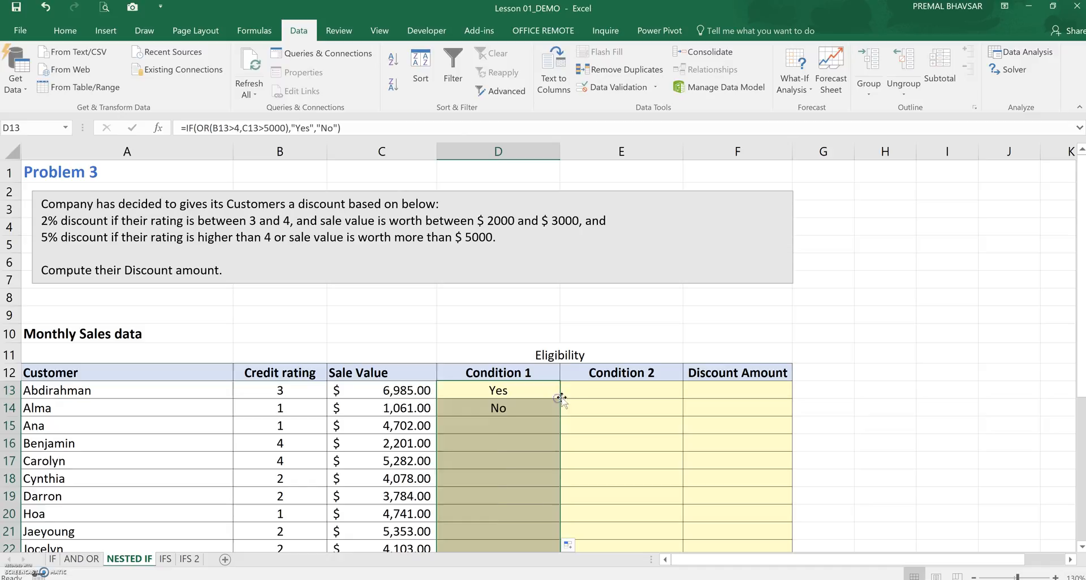
left_click(579, 391)
Copy the OR formula from the AND OR sheet's Condition 2 and paste it into Condition 2 cell E13 on the NESTED IF sheet
left_click(82, 559)
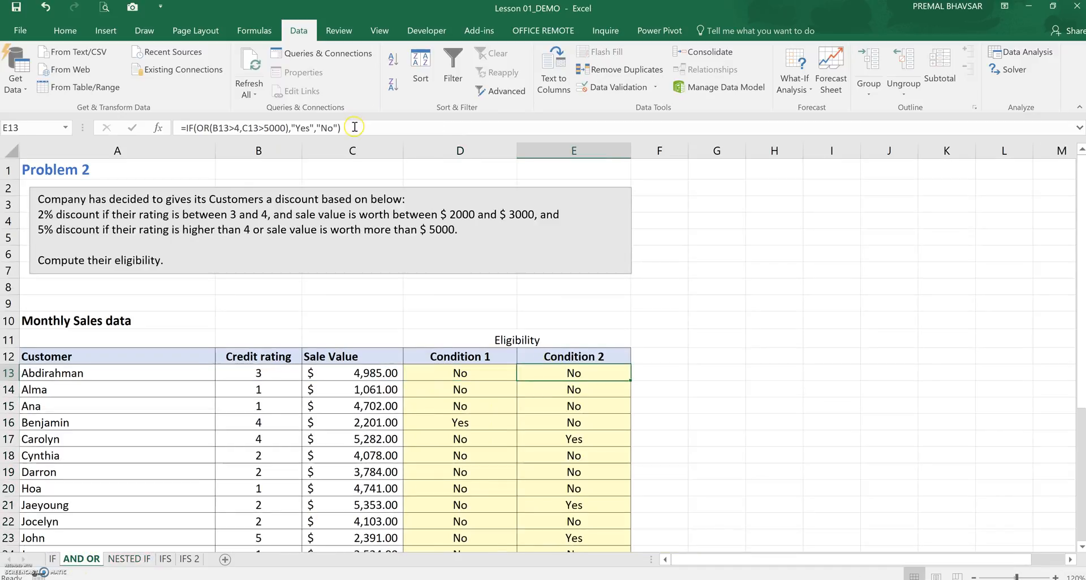
left_click_drag(354, 128, 181, 128)
key("ctrl+c")
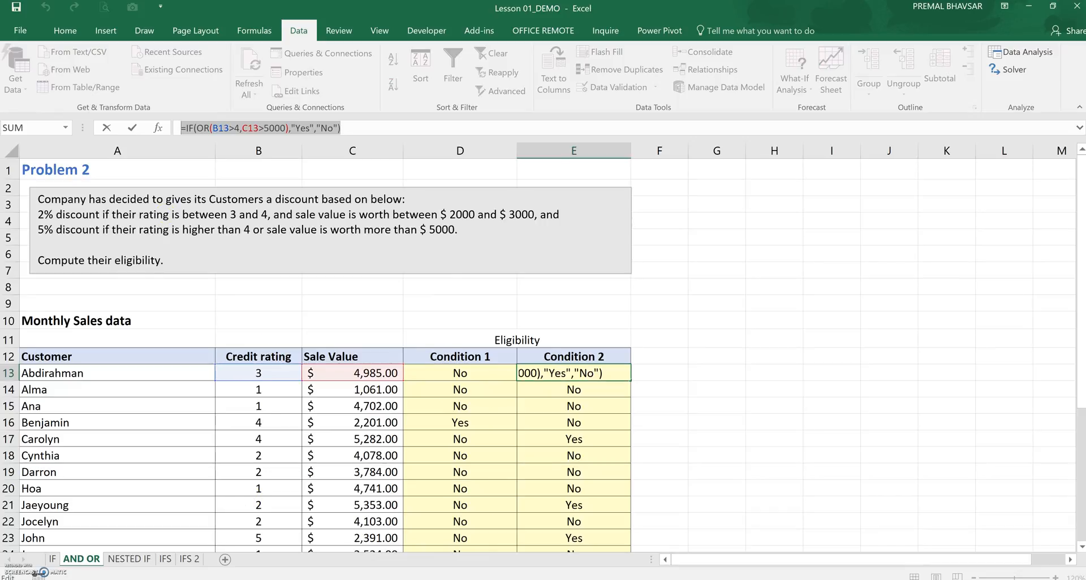
left_click(129, 560)
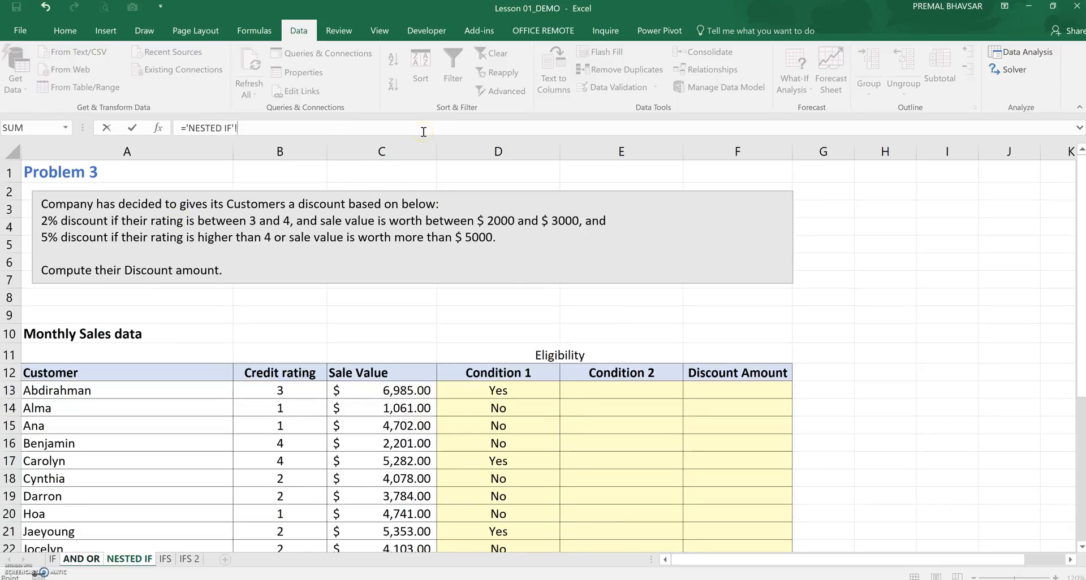
key("Escape")
key("ctrl+Page_Down")
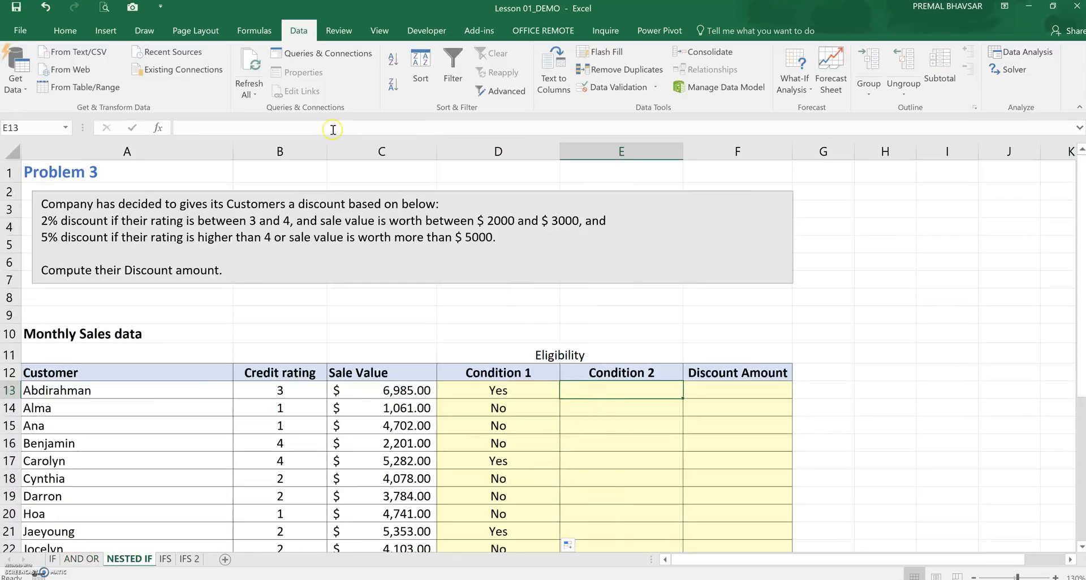
left_click(331, 128)
key("ctrl+v")
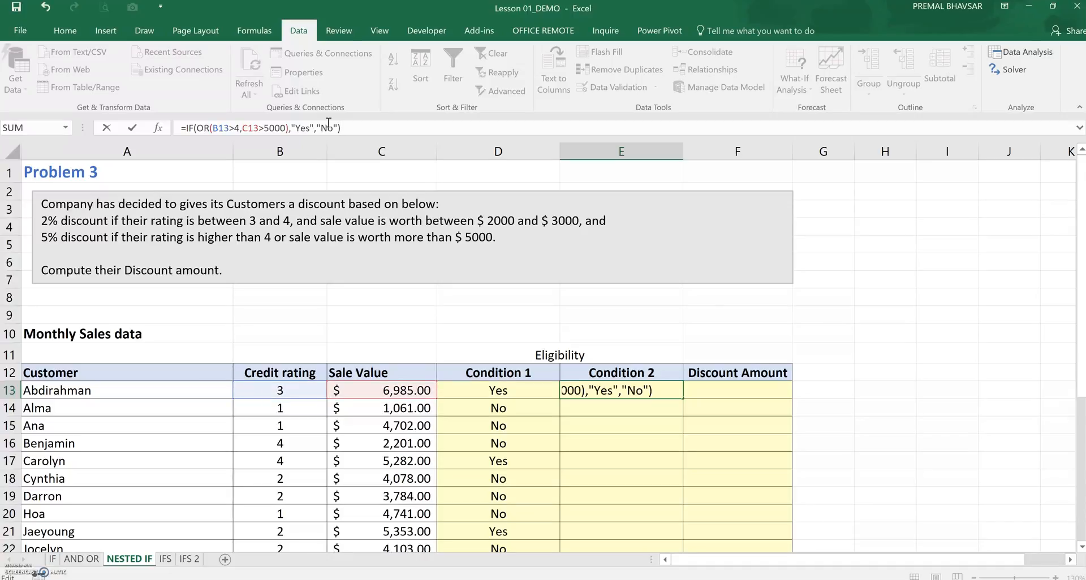
key("Return")
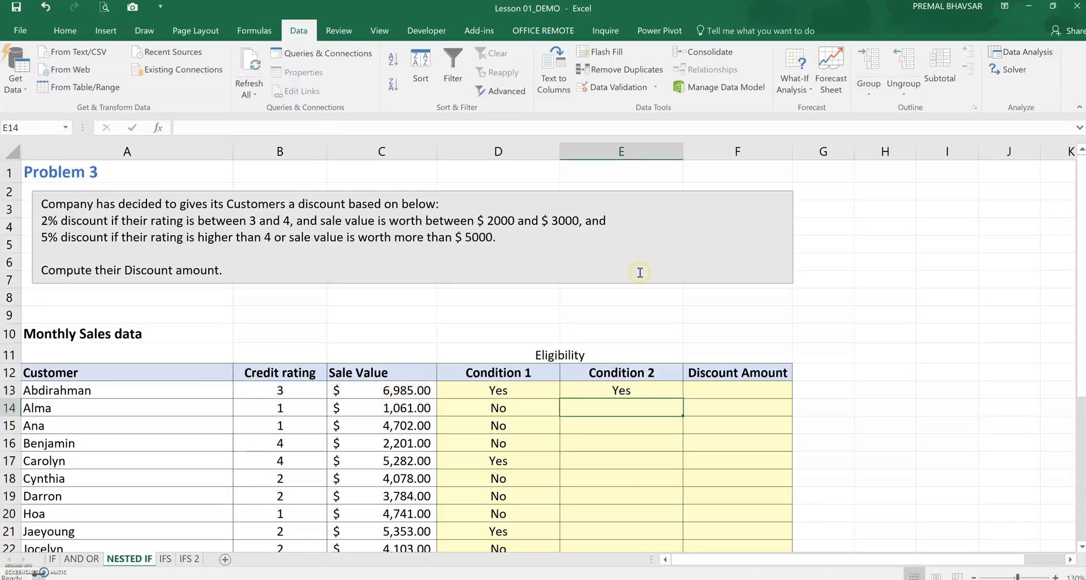
Fill the Condition 2 formula down the column for all customers
left_click(660, 393)
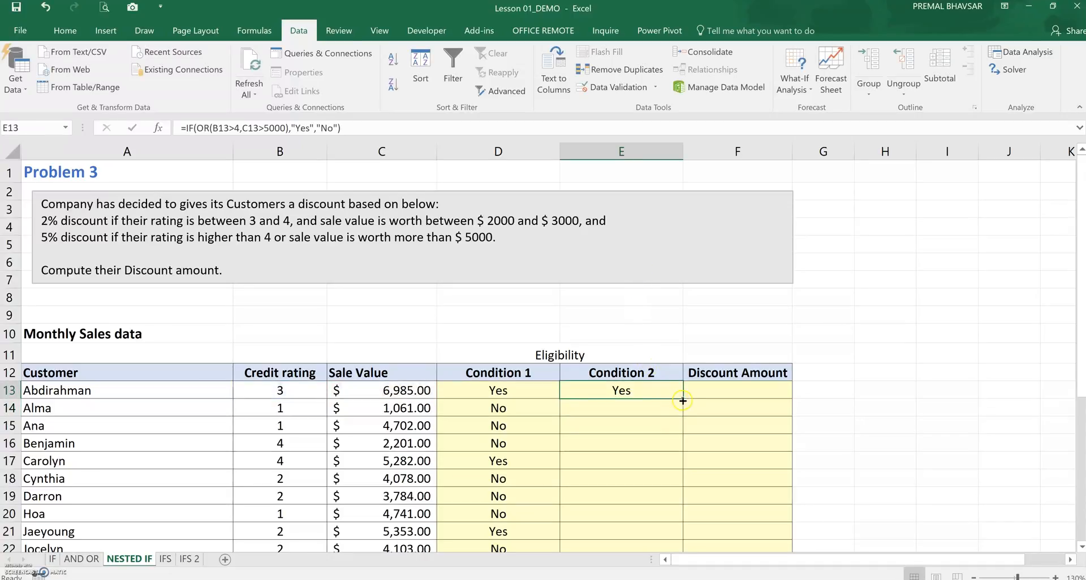
double_click(683, 400)
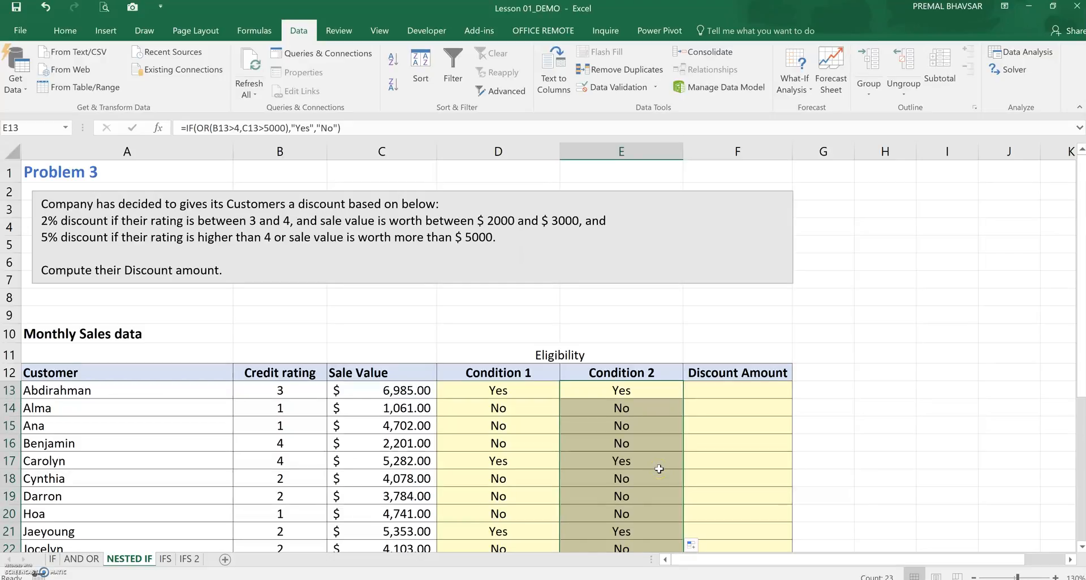
Compare the Condition 2 formula on the AND OR sheet with the one in E13 on the NESTED IF sheet
left_click(80, 559)
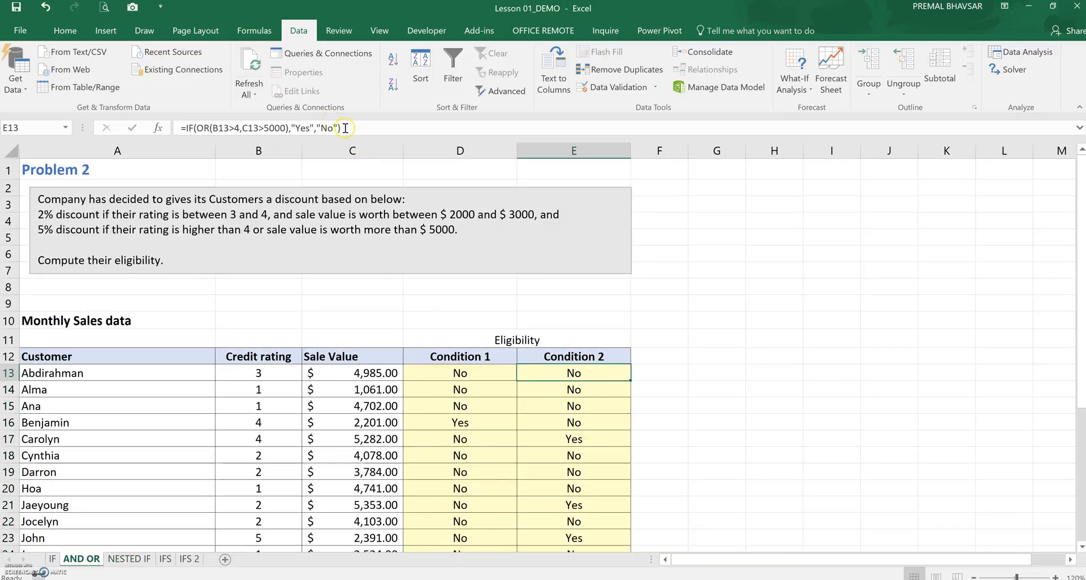
left_click_drag(342, 128, 175, 101)
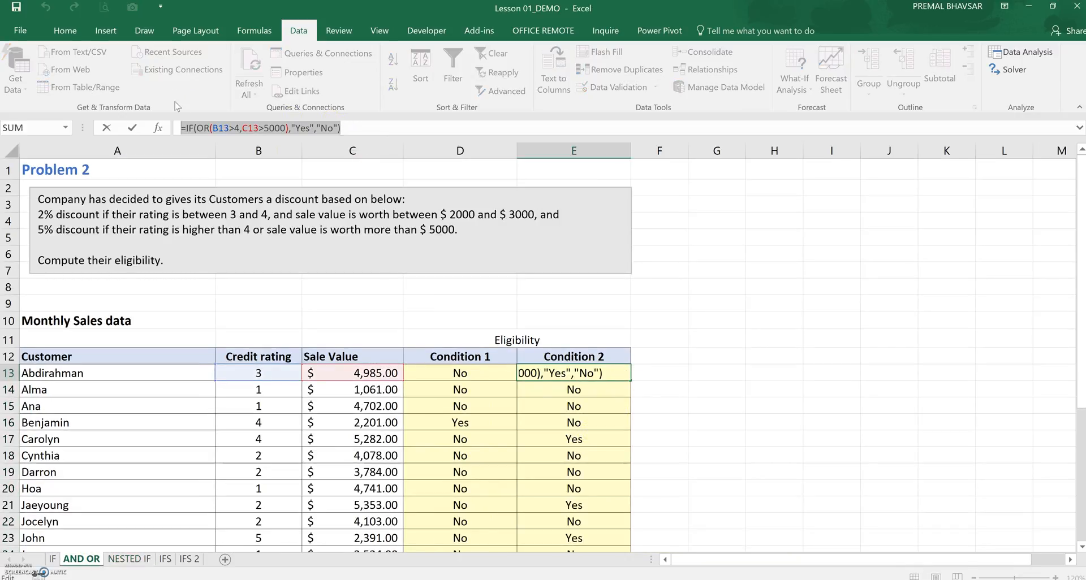
key("Escape")
left_click(129, 559)
left_click(665, 389)
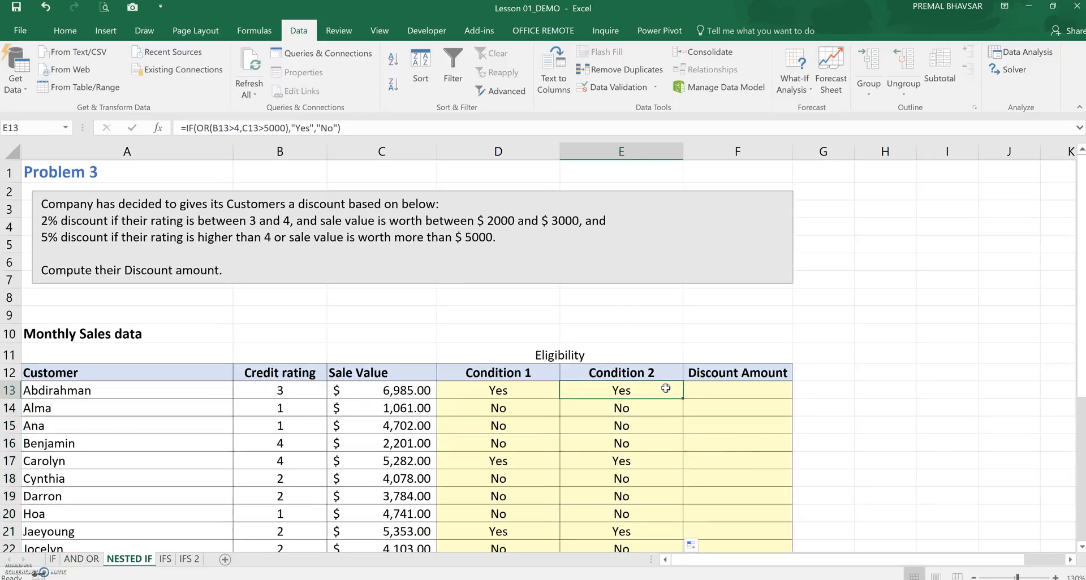
left_click(368, 115)
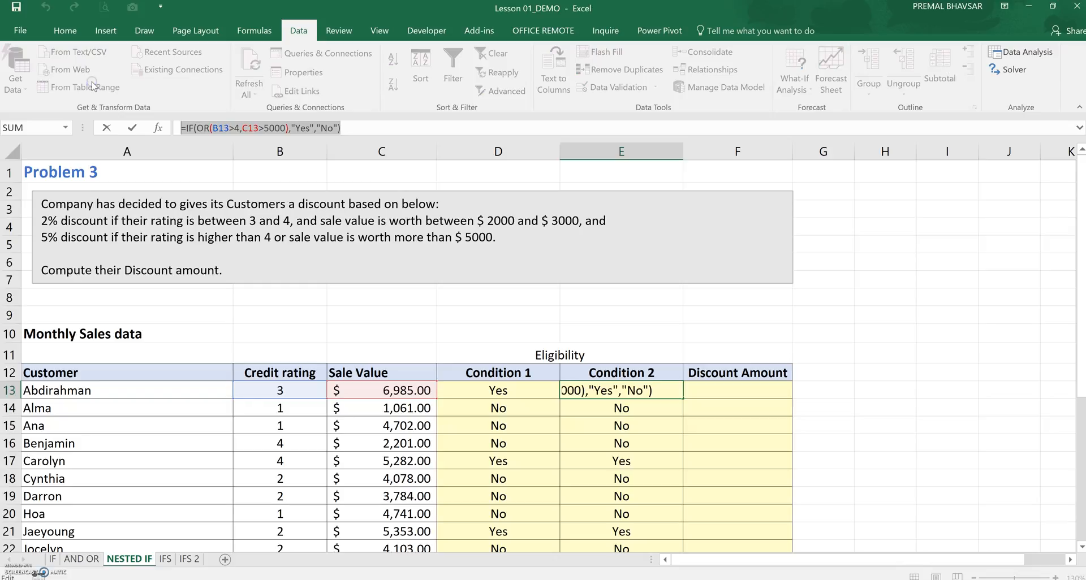
key("Return")
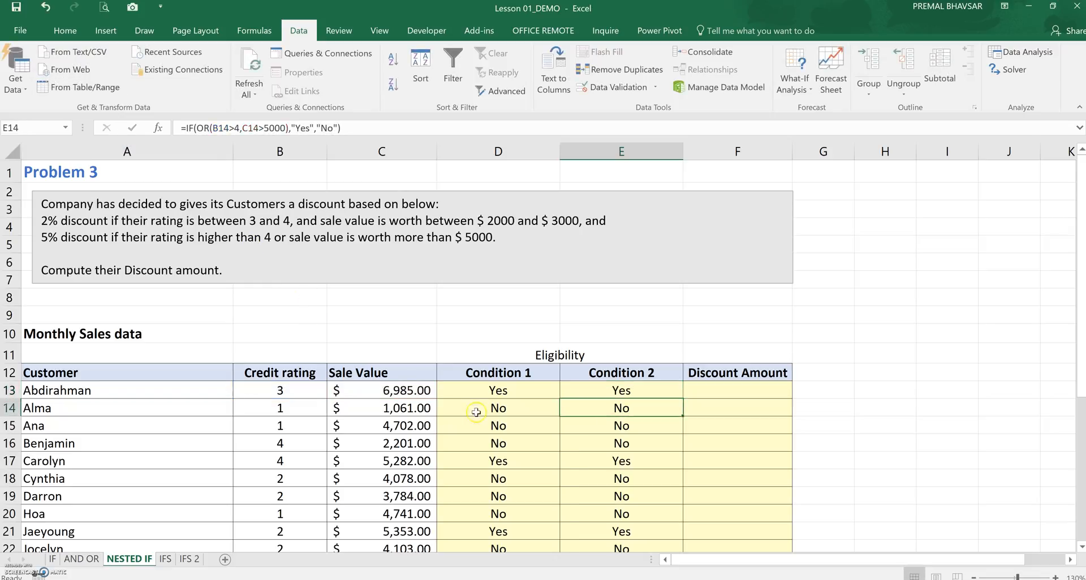
Copy =IF(AND(B13>=3,B13<=4,C13>=2000,C13<=3000),"Yes","No") from the AND OR sheet into Condition 1 cell D13 on NESTED IF
left_click(478, 391)
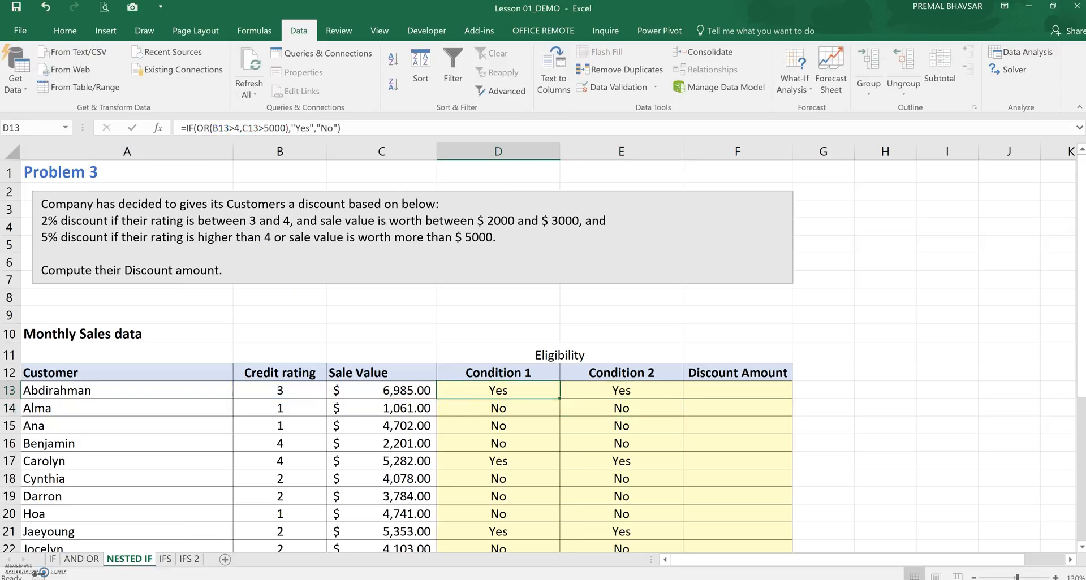
left_click(81, 559)
left_click(446, 372)
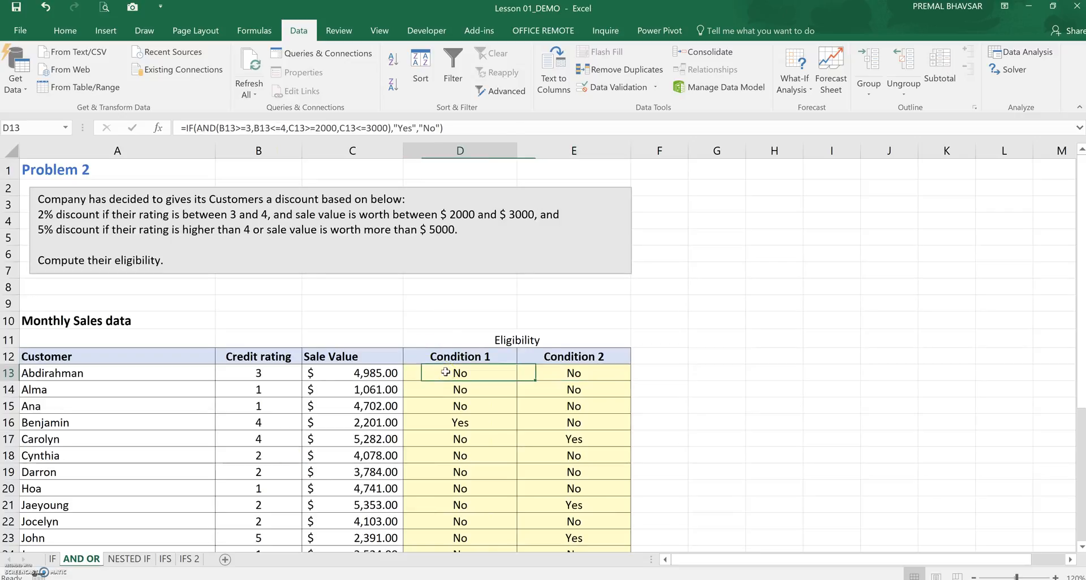
left_click_drag(453, 132, 119, 84)
key("ctrl+c")
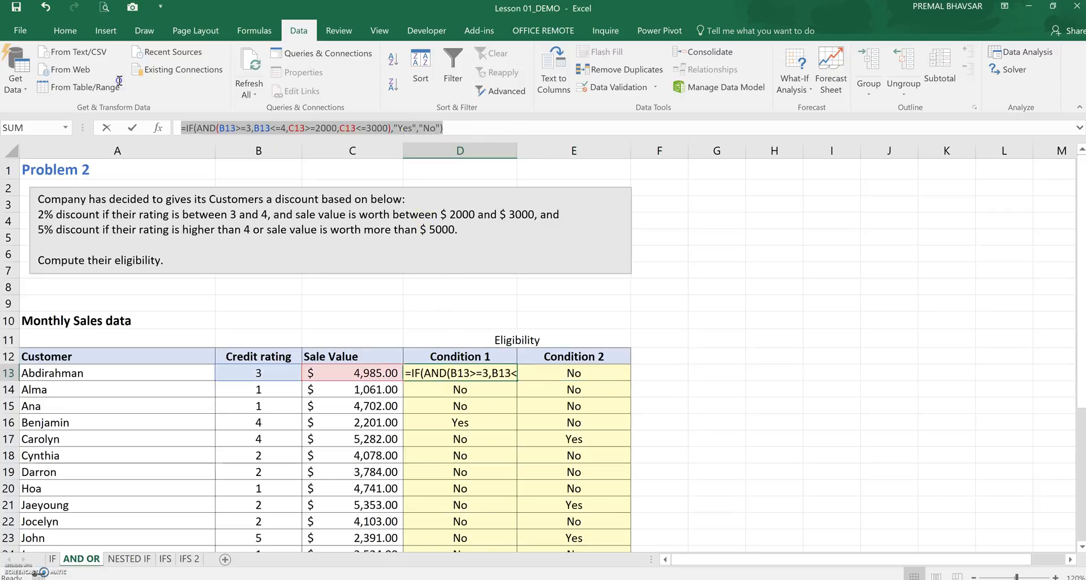
key("Escape")
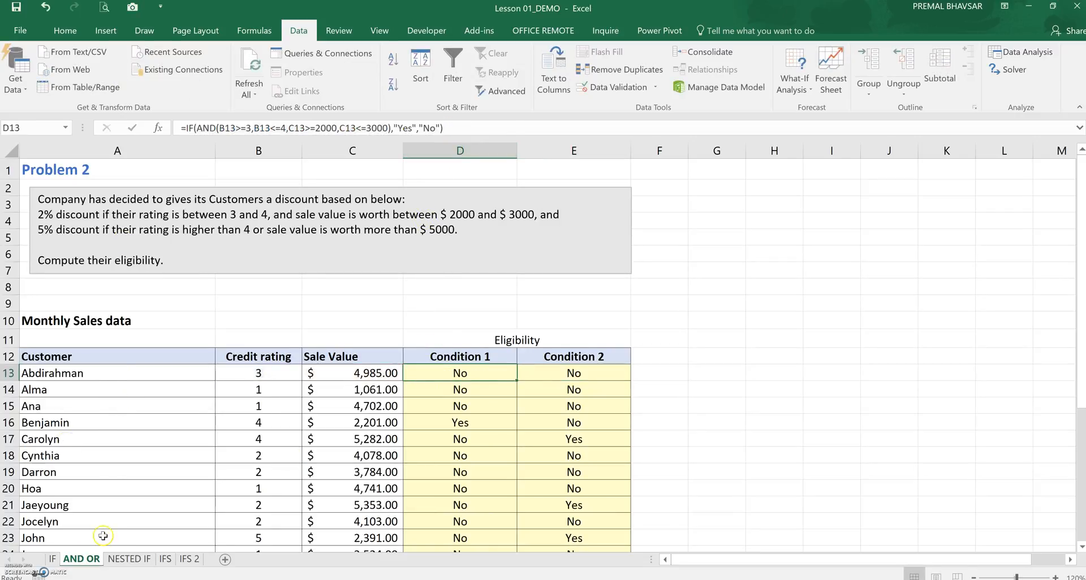
left_click(129, 559)
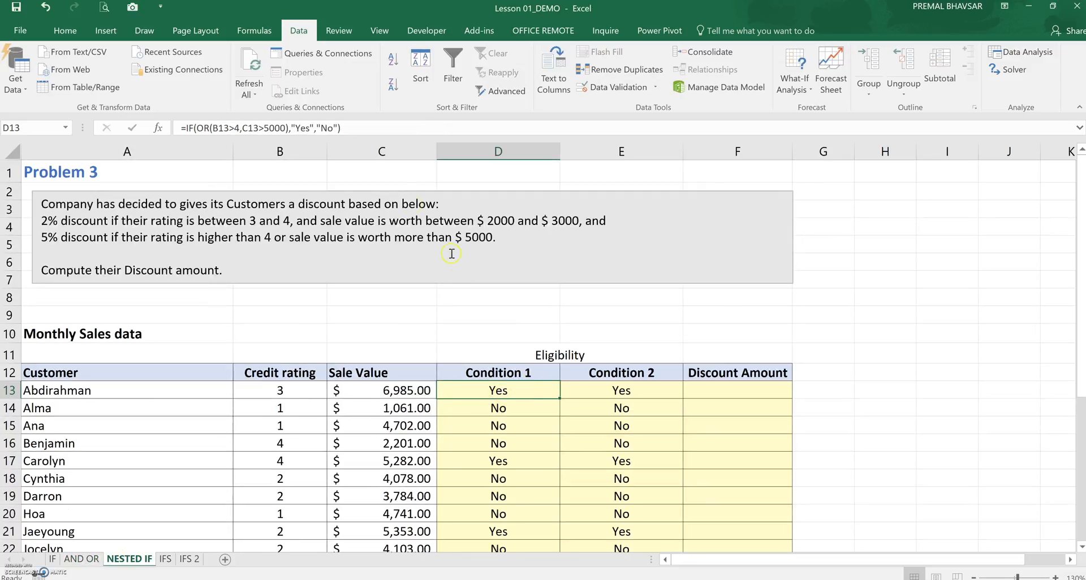
left_click_drag(353, 127, 67, 87)
key("ctrl+v")
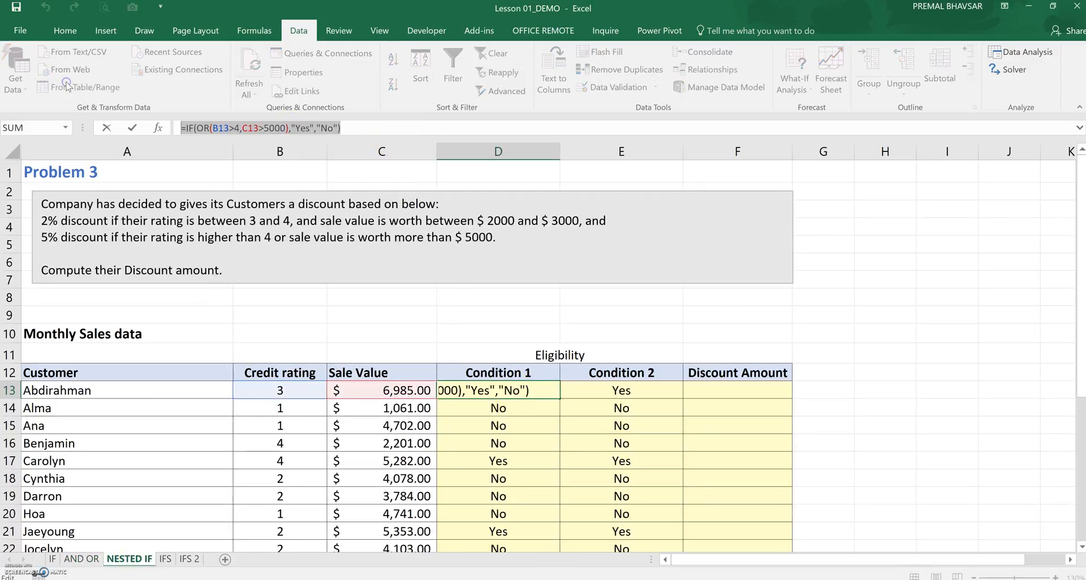
key("Return")
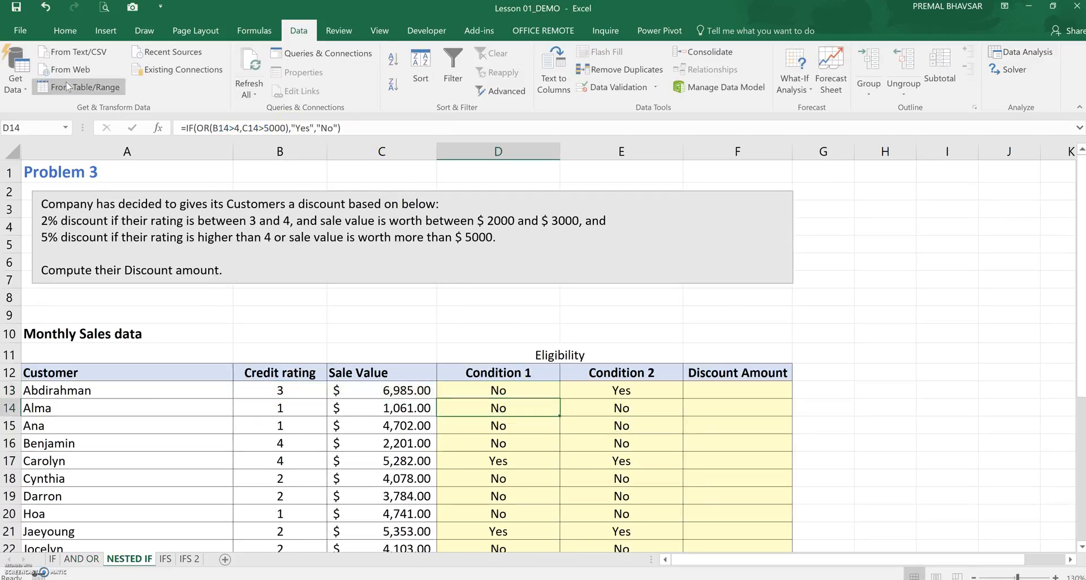
Fill the Condition 1 and Condition 2 formulas down their columns for all customers
left_click(551, 390)
double_click(560, 399)
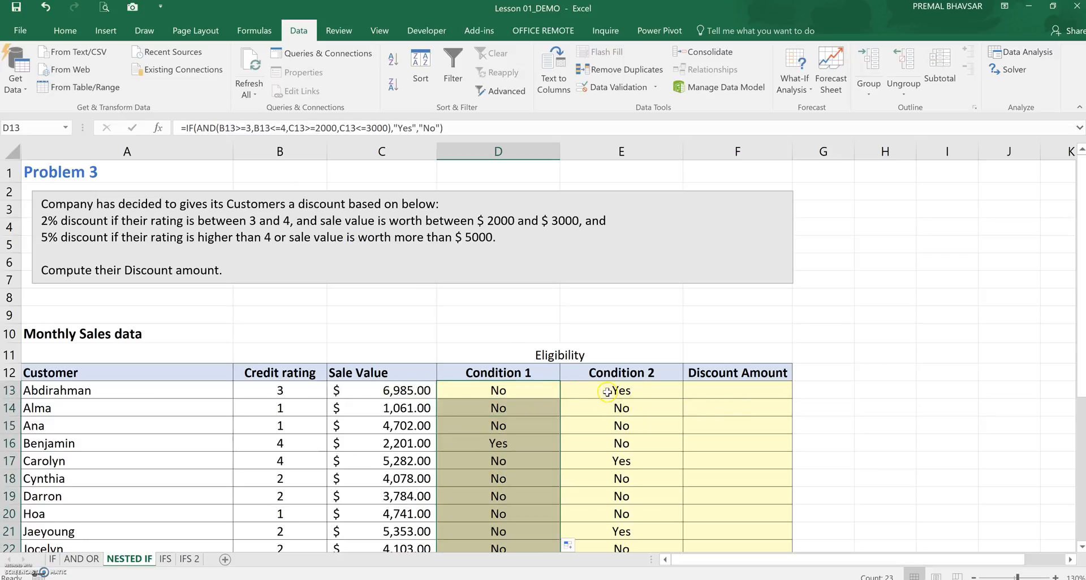
left_click(608, 392)
double_click(684, 399)
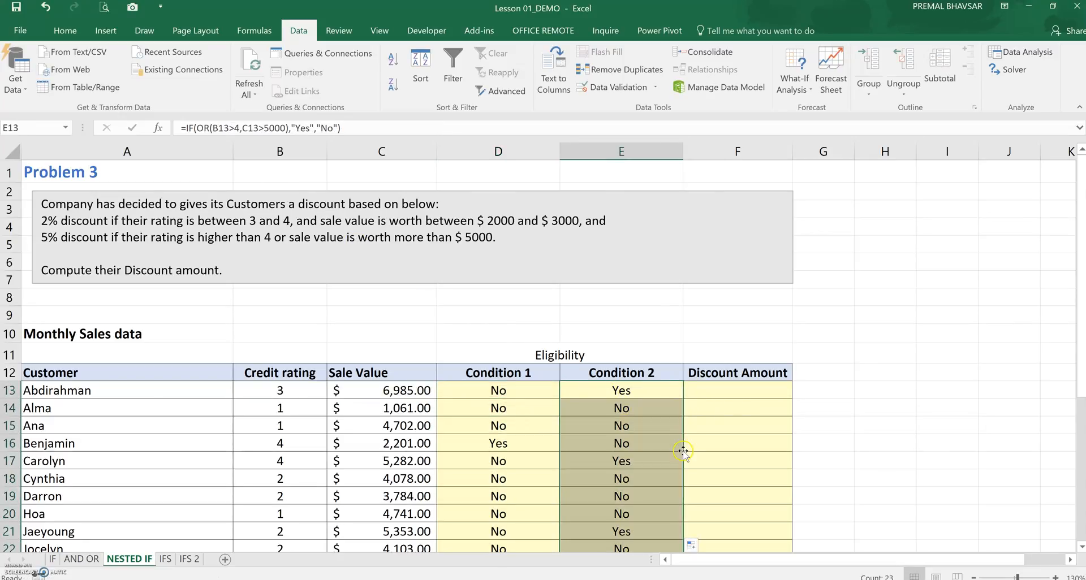
In Discount Amount cell F13, start =IF(D13="Yes",C13*2%, to give a 2% discount when Condition 1 is met
left_click(708, 394)
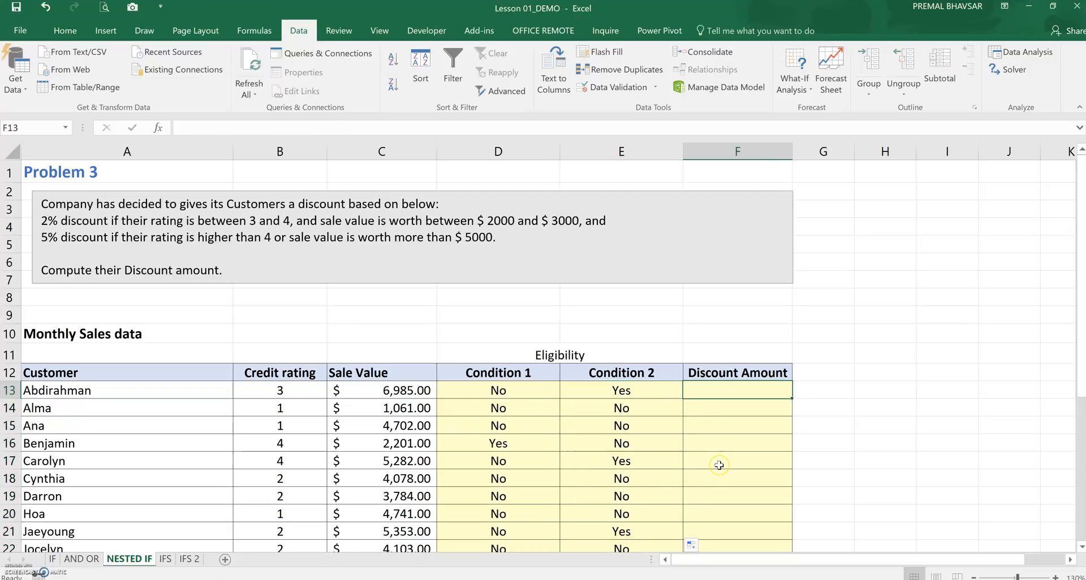
type("=")
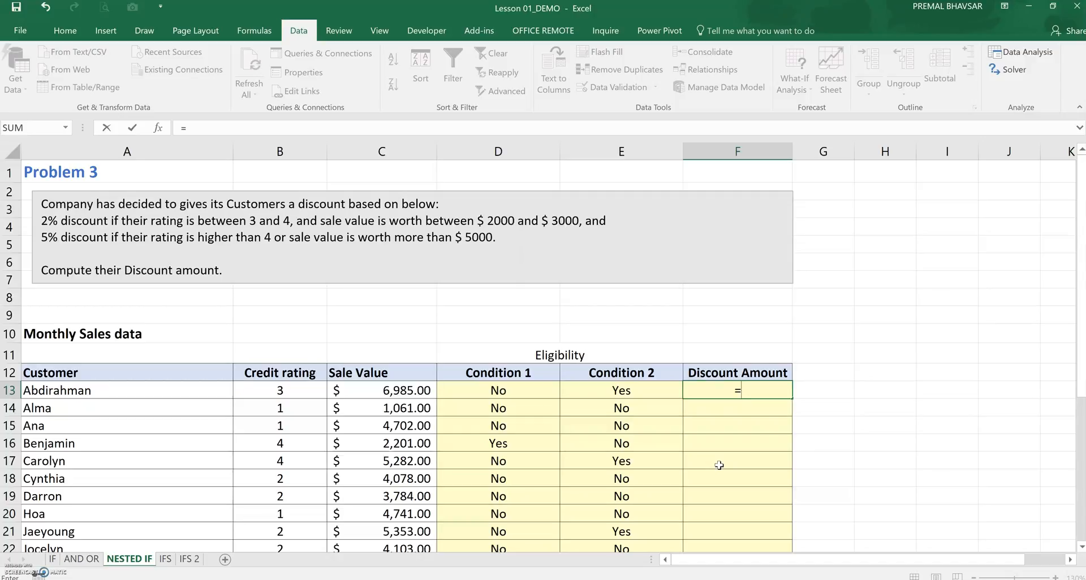
type("IF")
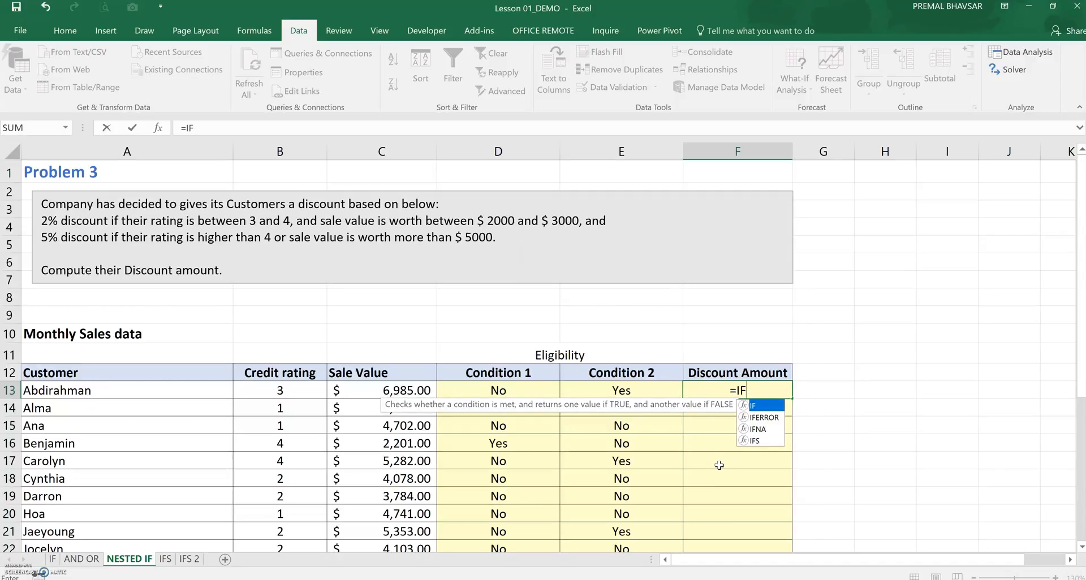
type("(")
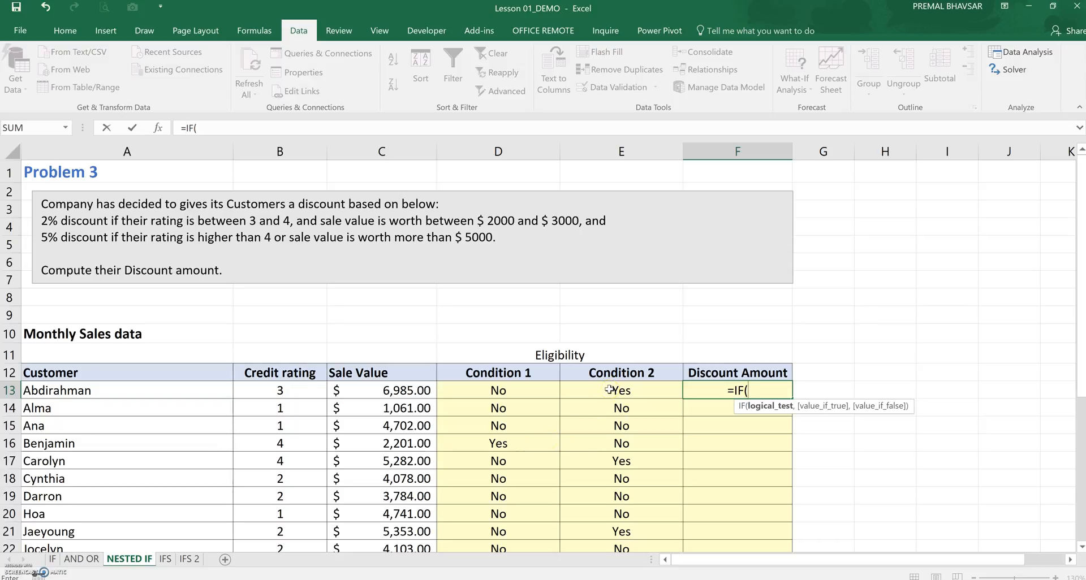
left_click(543, 388)
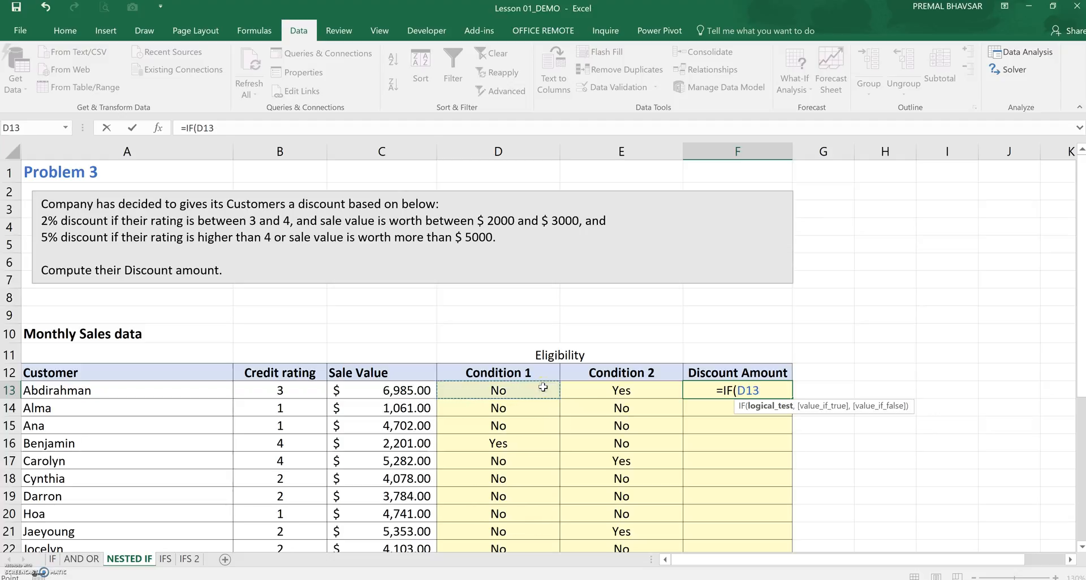
type("=\"Yes\"")
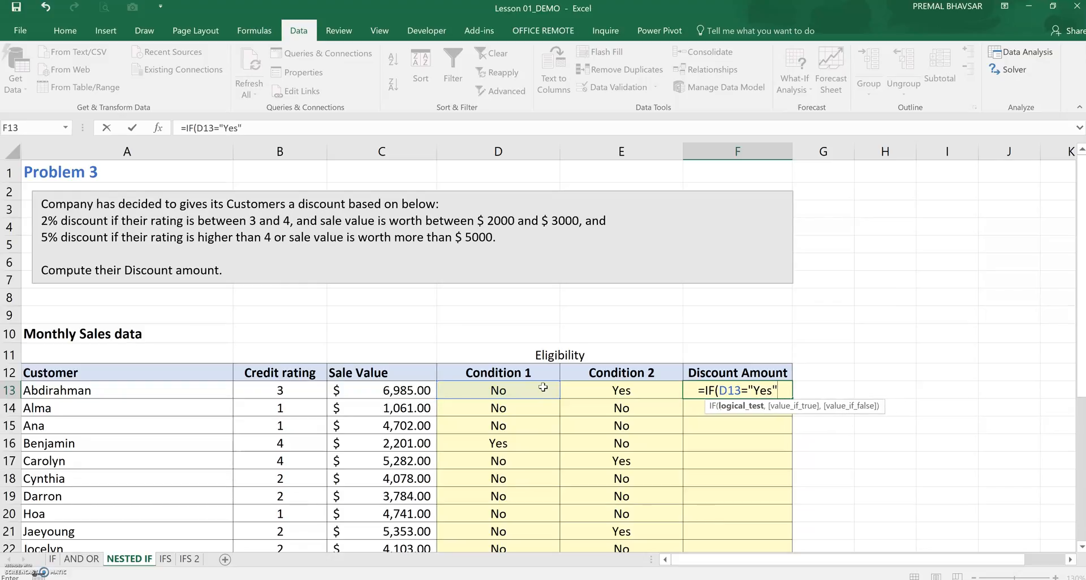
type(",")
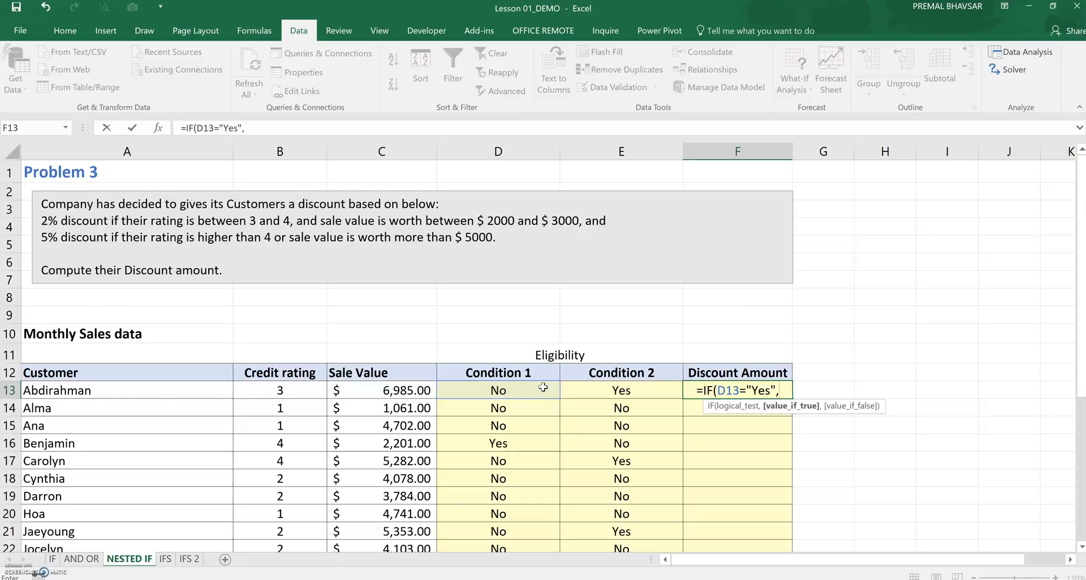
left_click(388, 390)
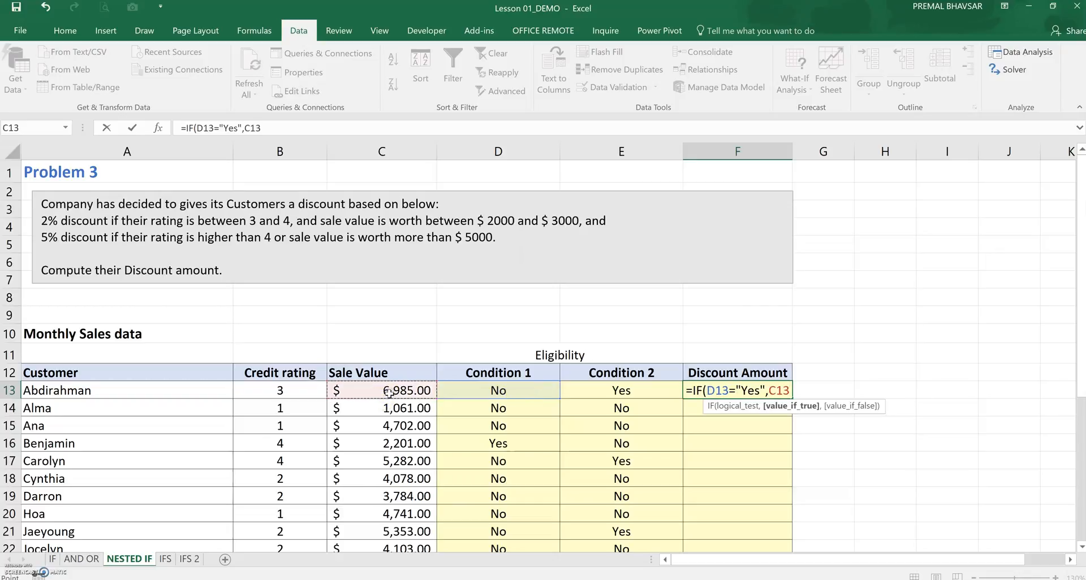
type("*2%")
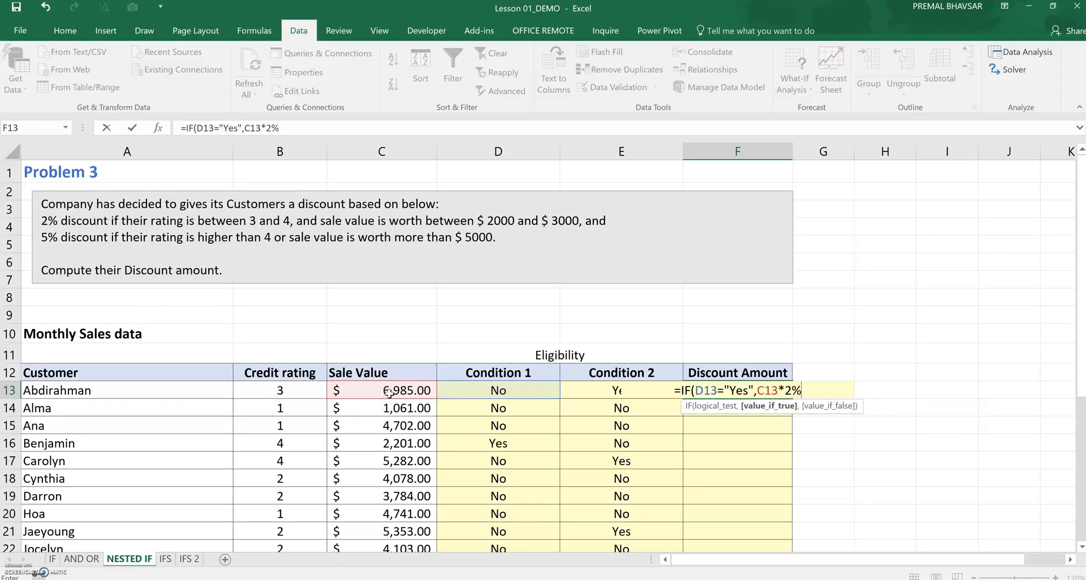
type(",")
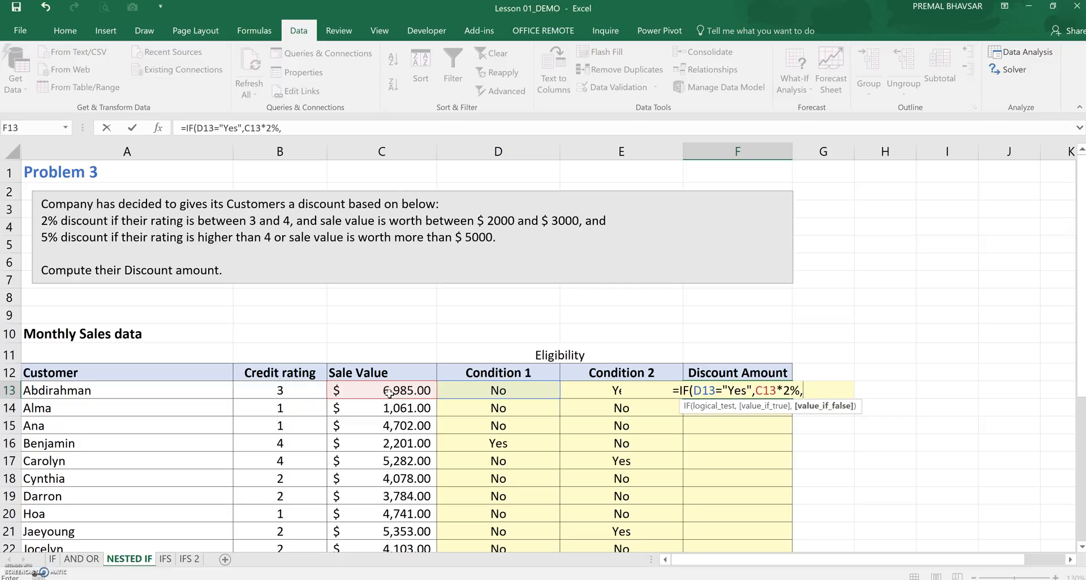
type("IF(")
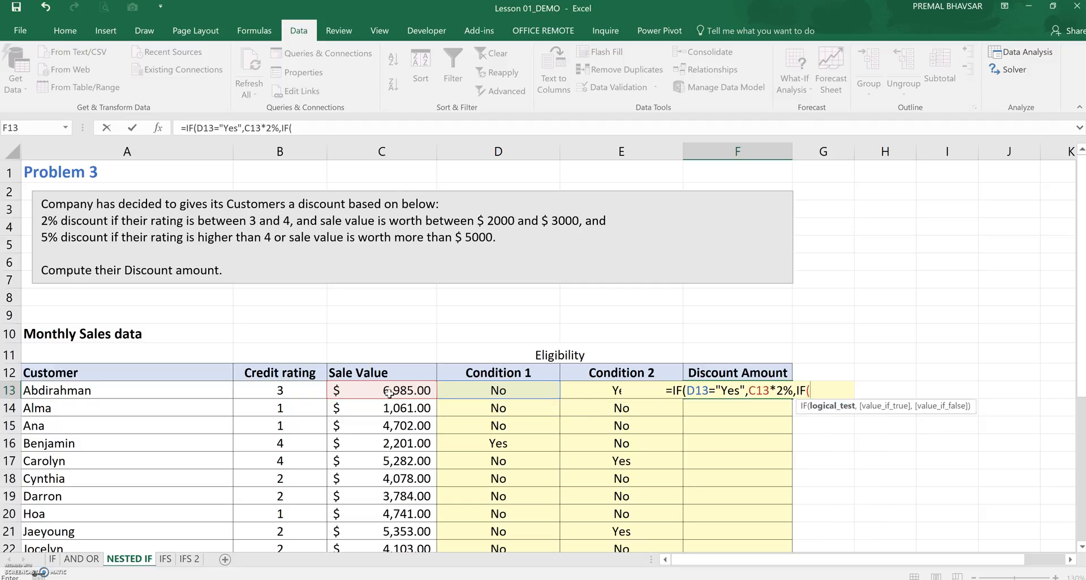
Complete the Discount Amount formula in F13 as =IF(D13="Yes",C13*2%,IF(E13="Yes",C13*5%,0))
left_click(576, 393)
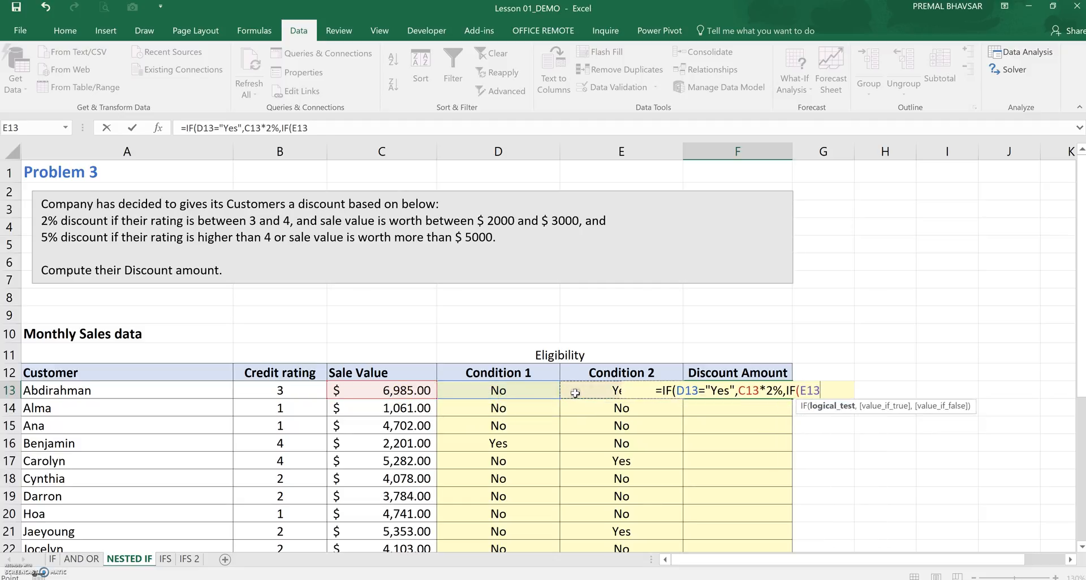
type("=\"Y")
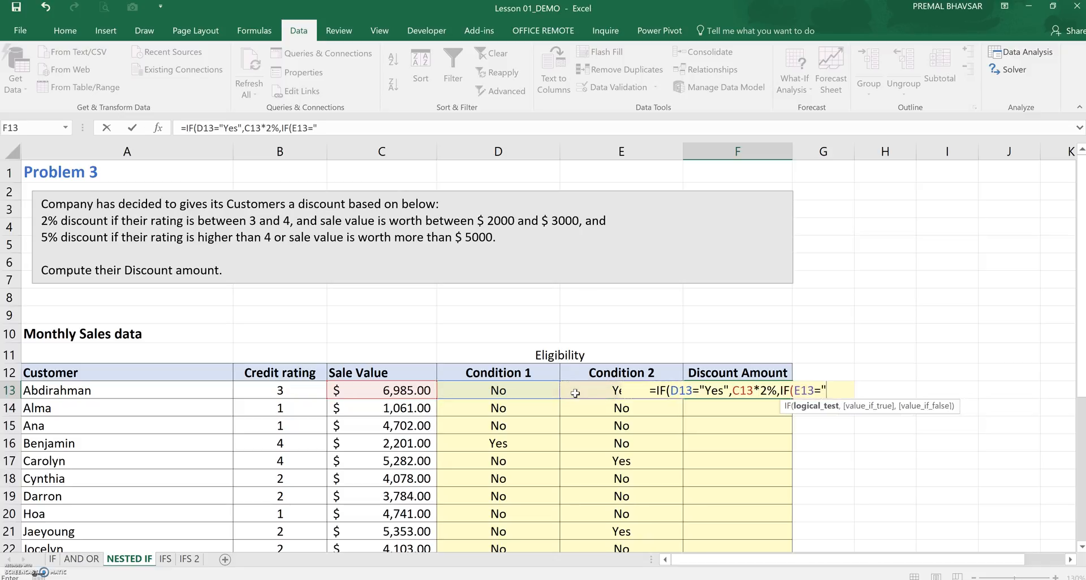
type("es\",")
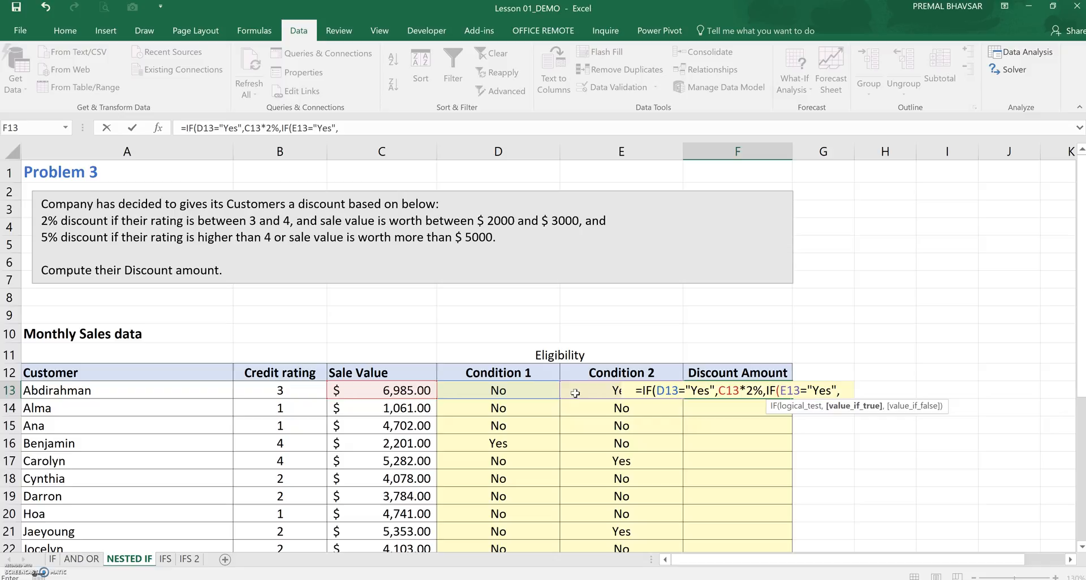
left_click(415, 386)
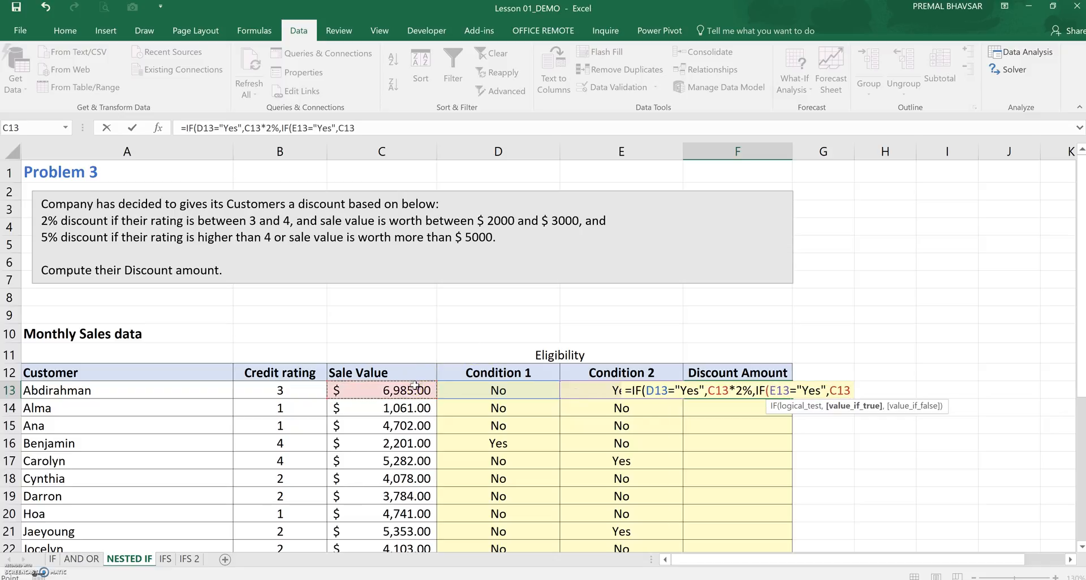
type("*5%")
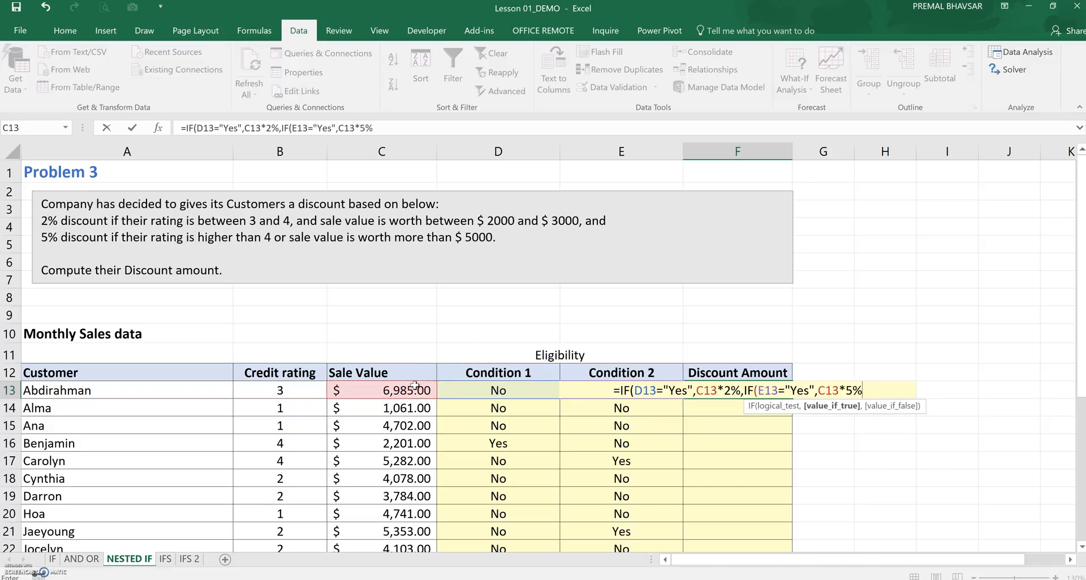
type(",")
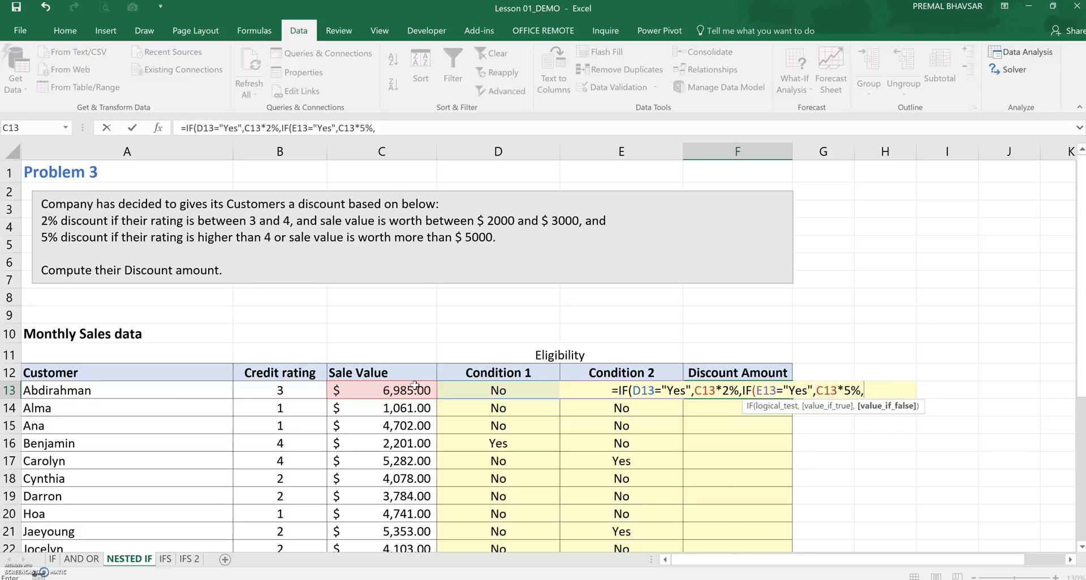
type("0")
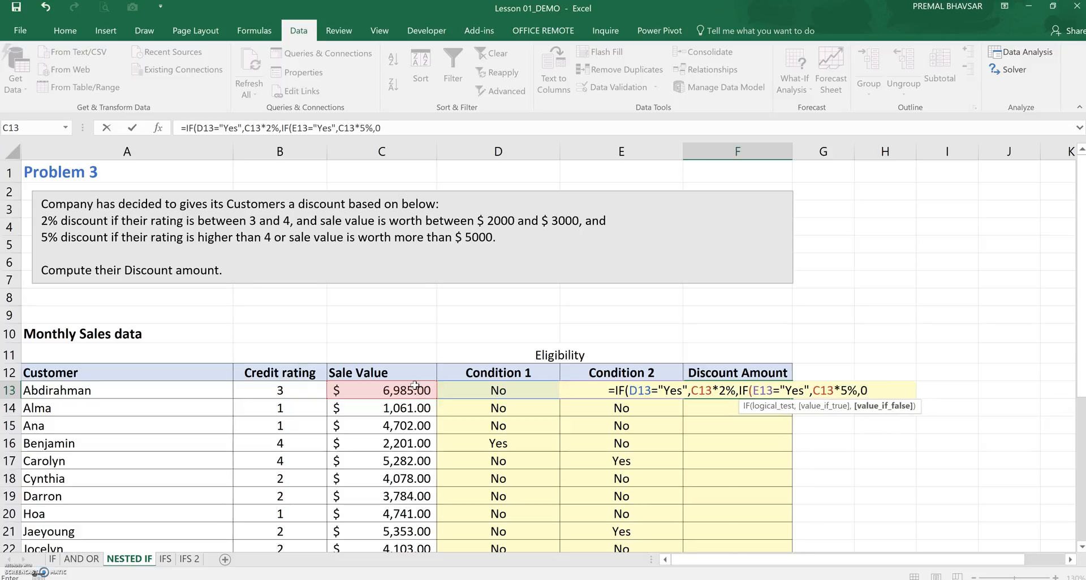
type("))")
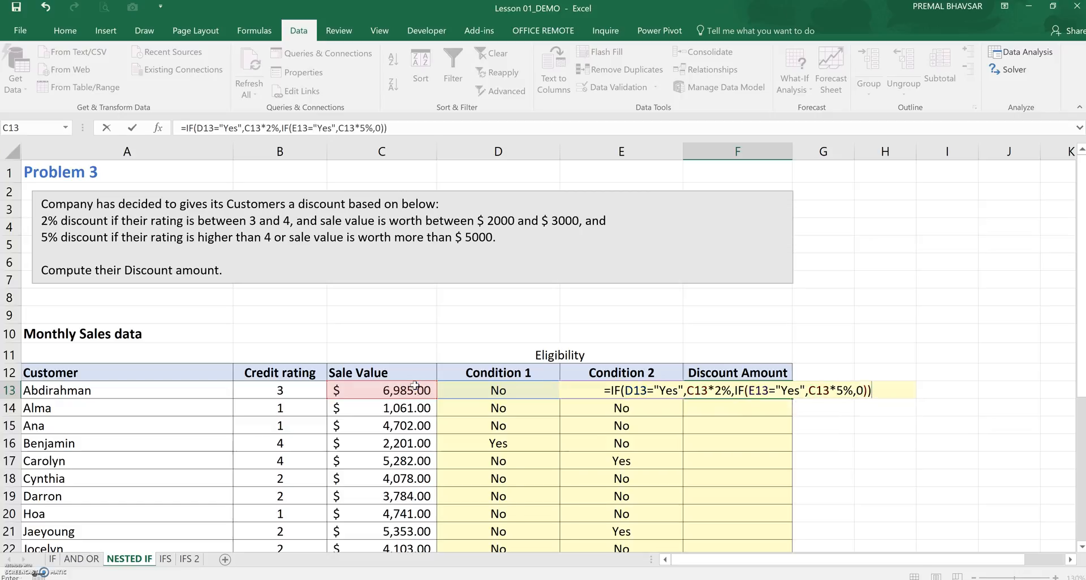
key("Return")
Fill the F13 discount formula down for all customers and review the Discount Amount and Condition formulas
left_click(732, 390)
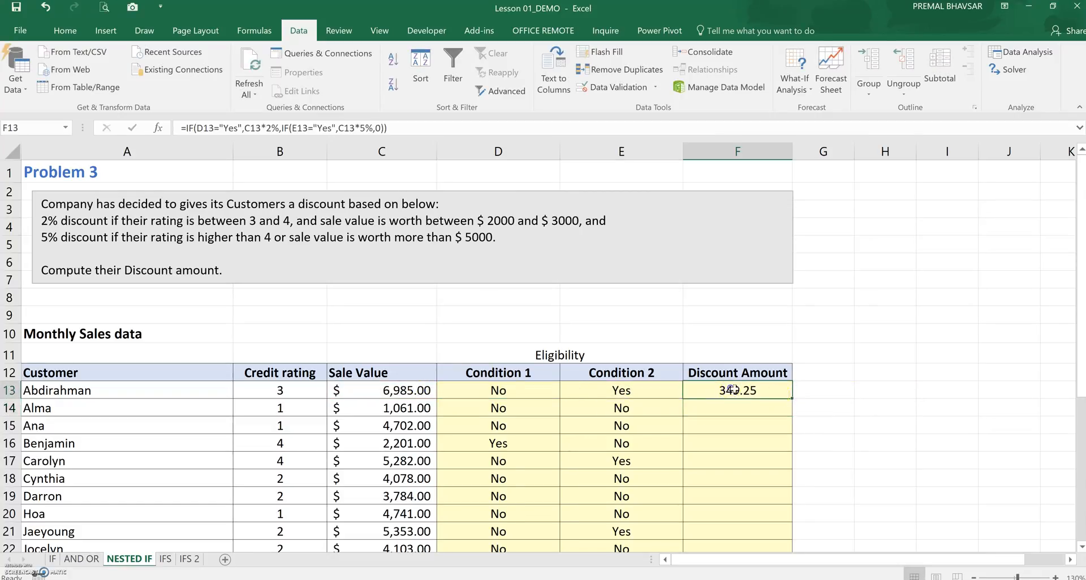
double_click(792, 398)
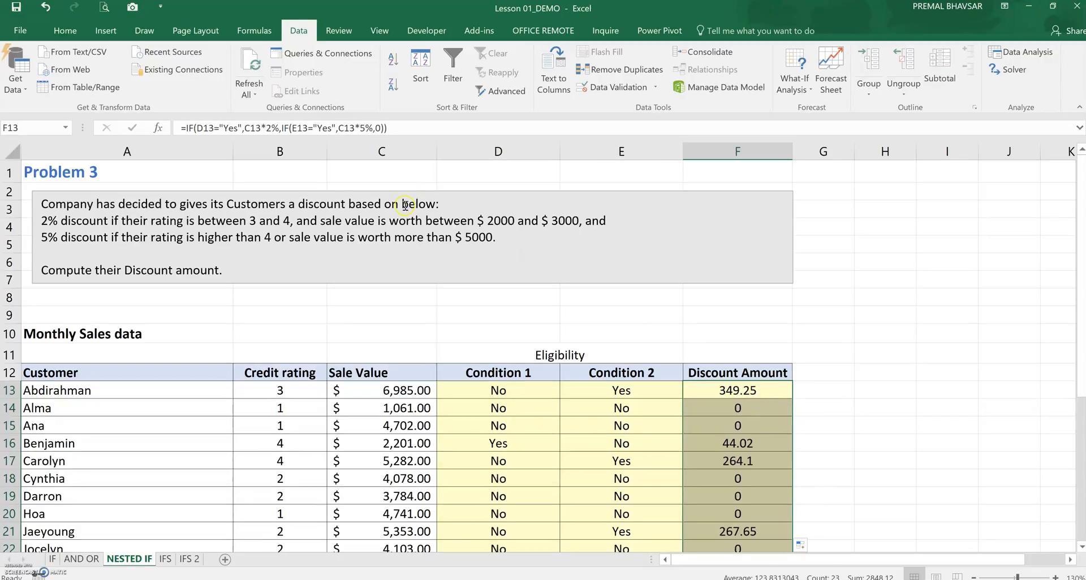
left_click(733, 390)
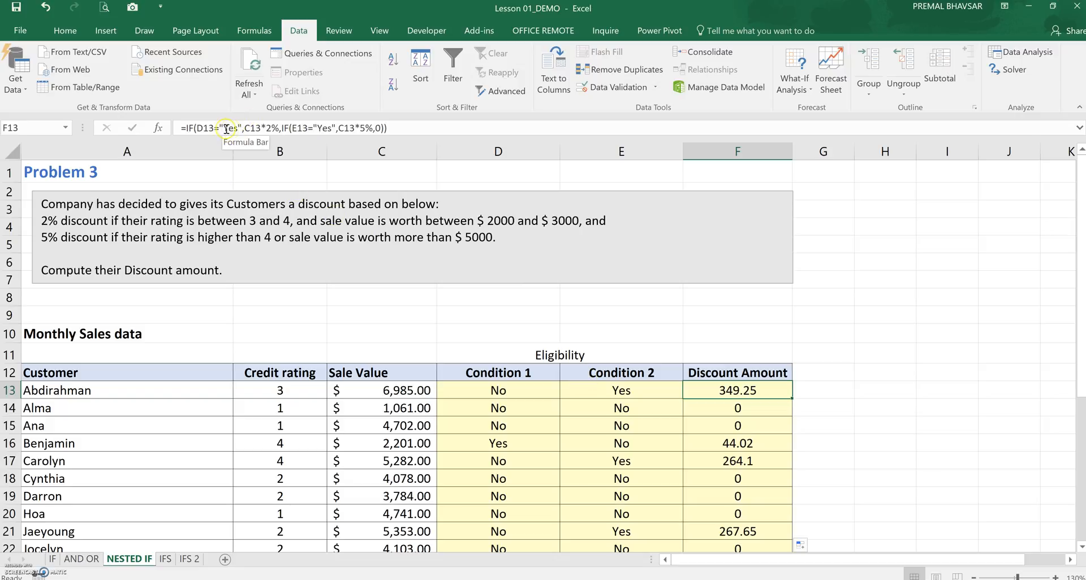
left_click(530, 393)
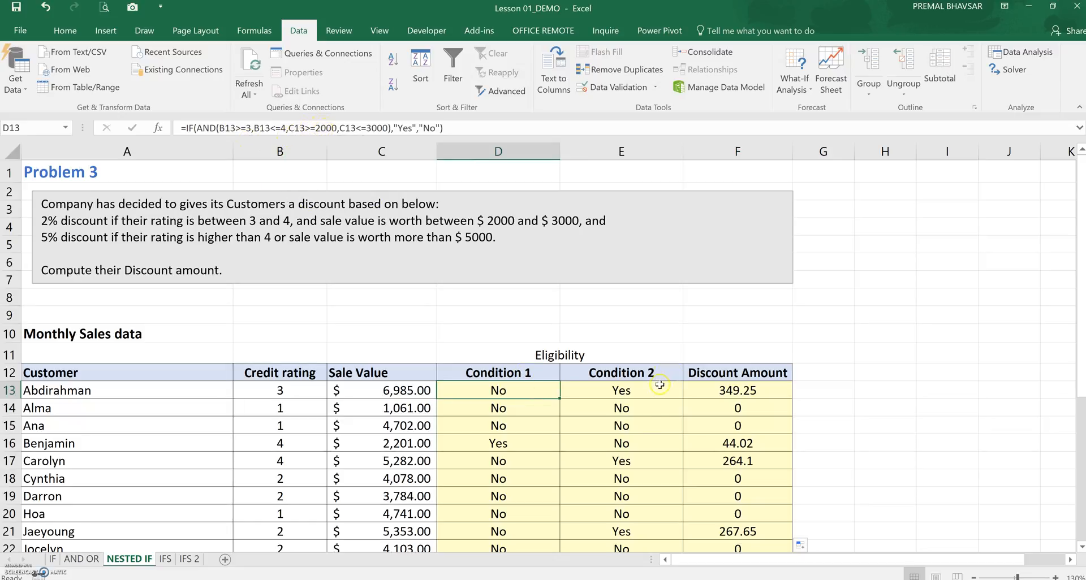
left_click(693, 391)
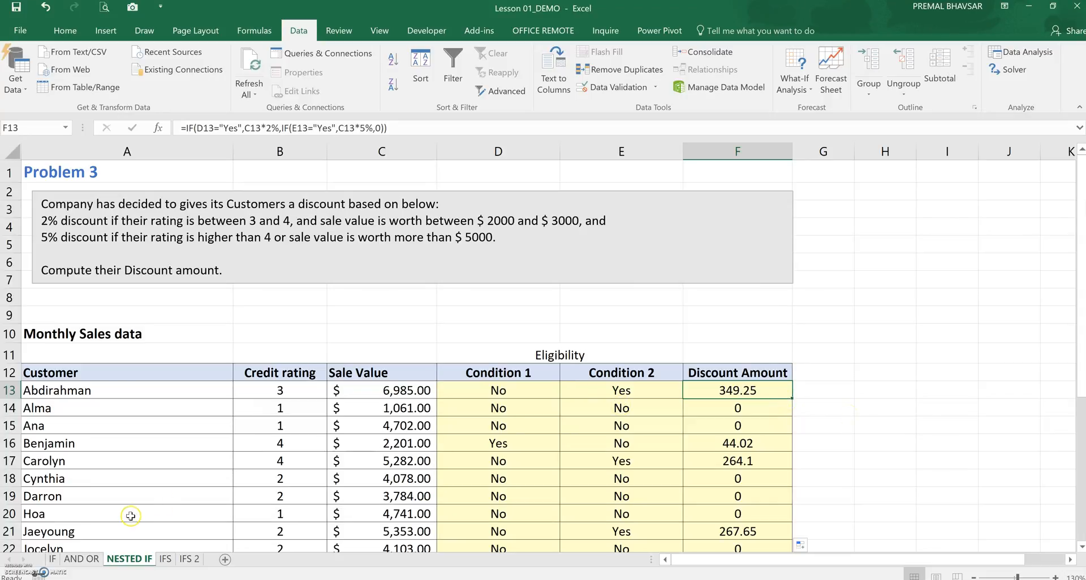
left_click(840, 476)
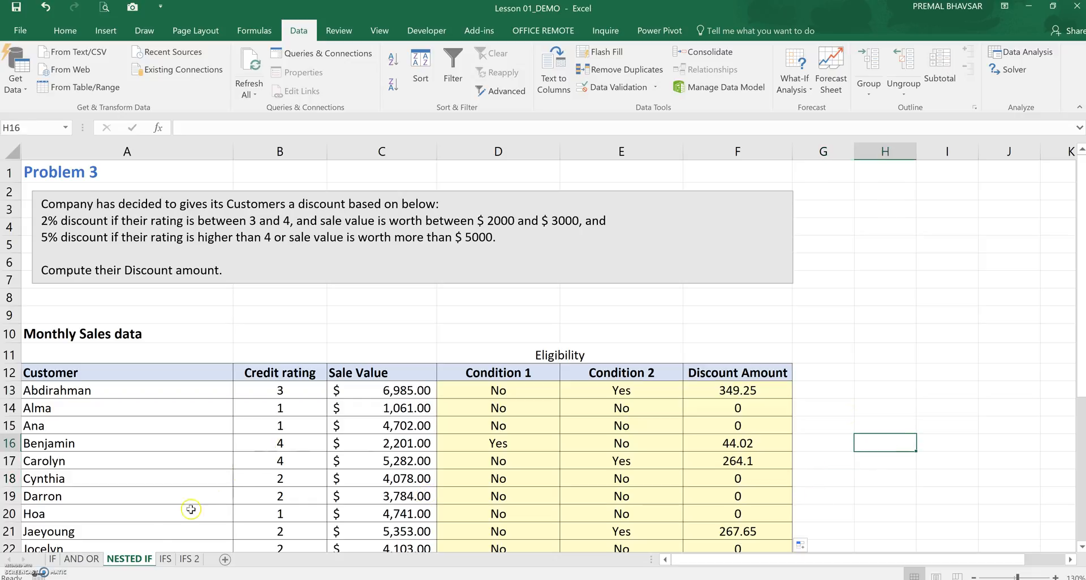
Open the IFS sheet and review the Problem 4 bonus rules and the sales data
left_click(165, 559)
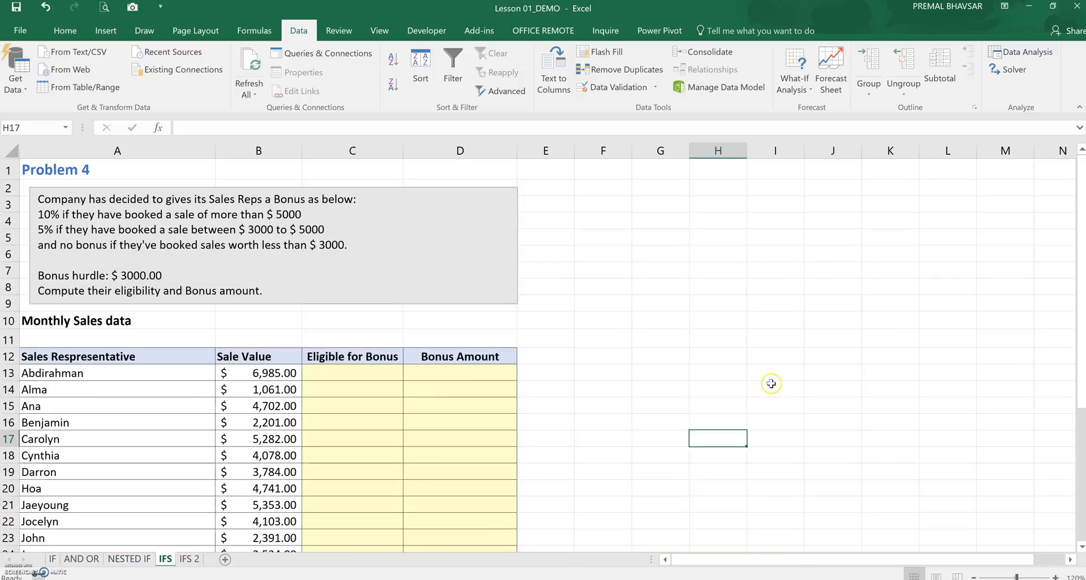
left_click(679, 377)
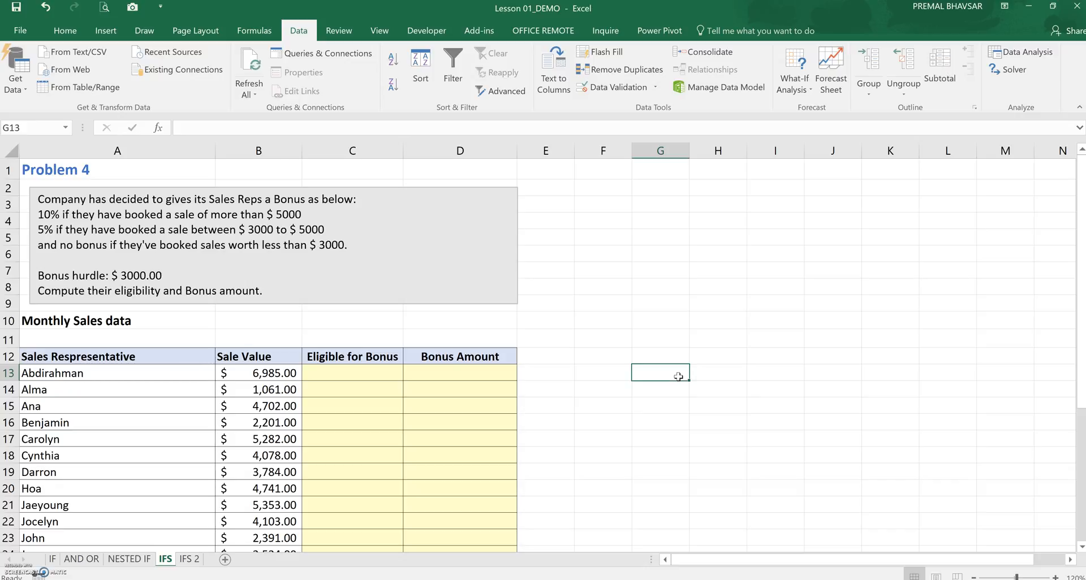
left_click(667, 357)
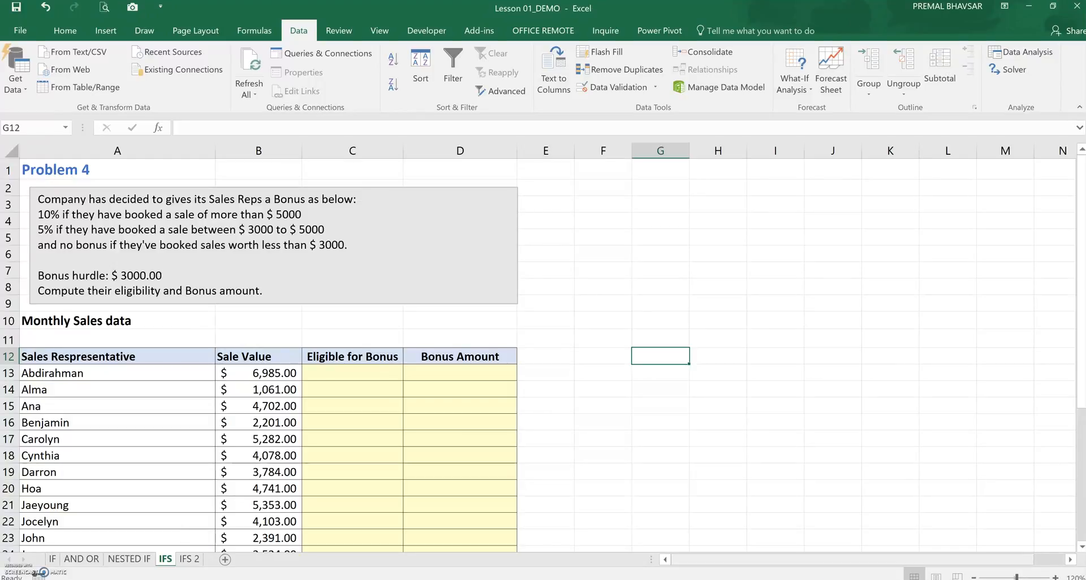
left_click(741, 460)
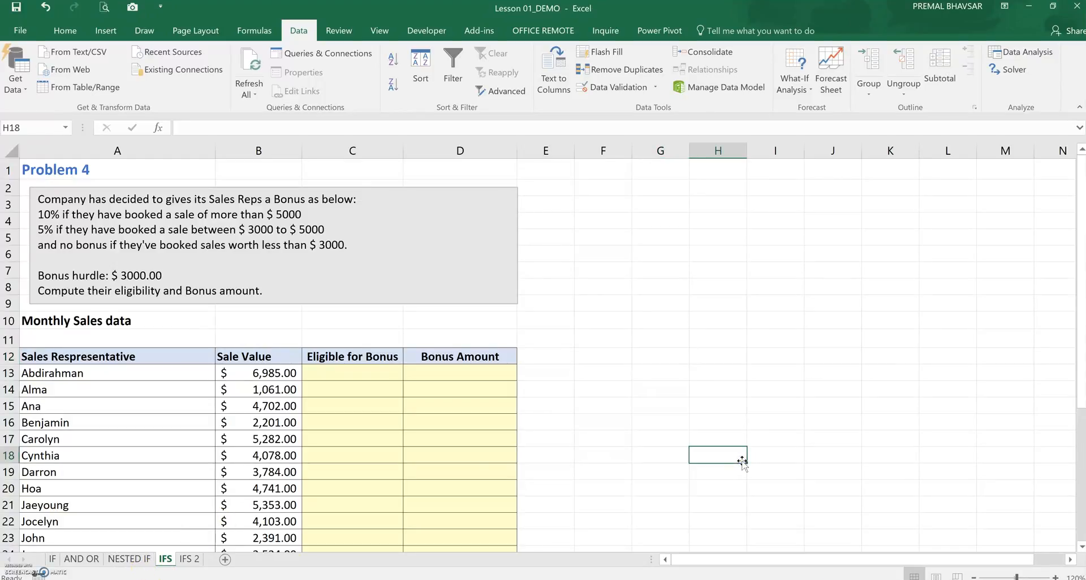
left_click(381, 378)
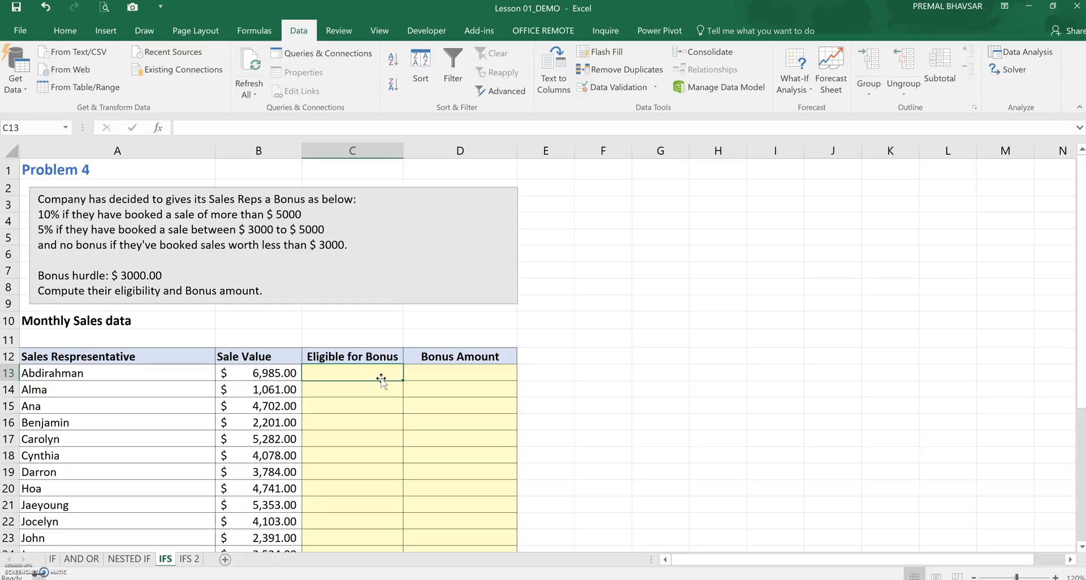
left_click(258, 374)
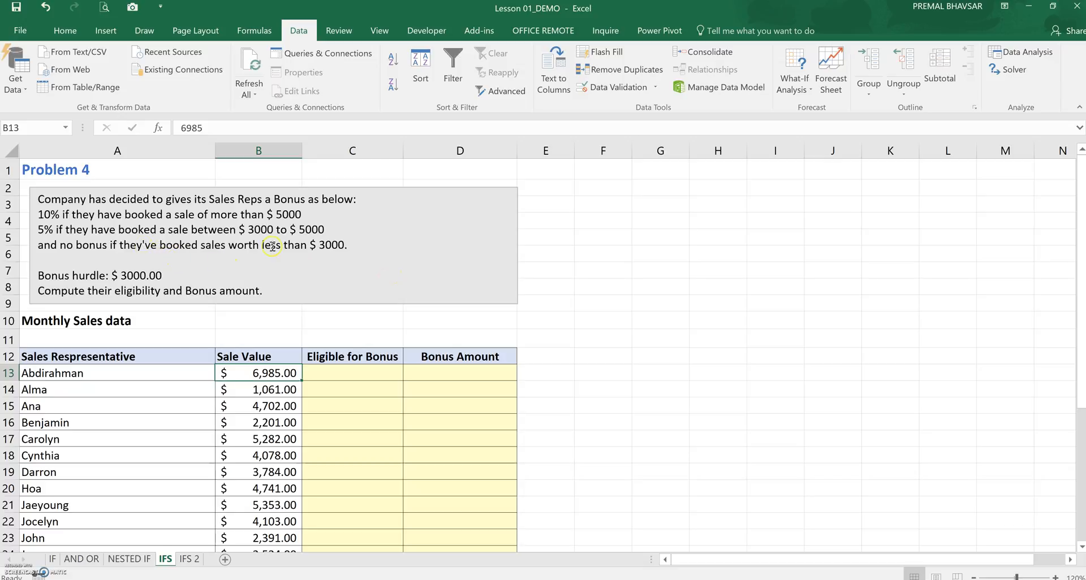
Enter =IF(B13<3000,"No","Yes") in Eligible for Bonus cell C13 and fill it down for all sales representatives
left_click(319, 375)
type("=IF(")
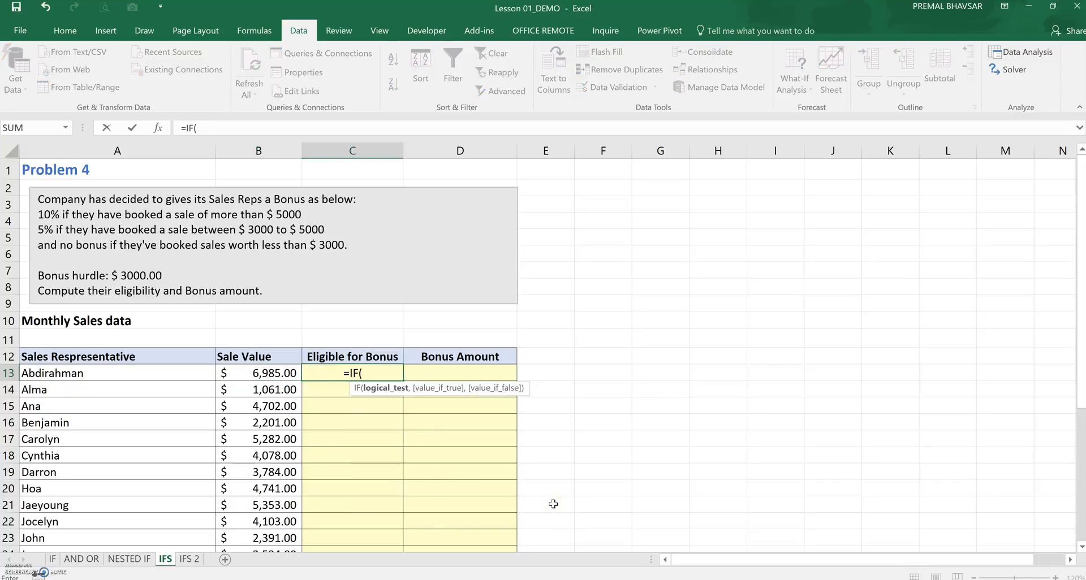
left_click(286, 376)
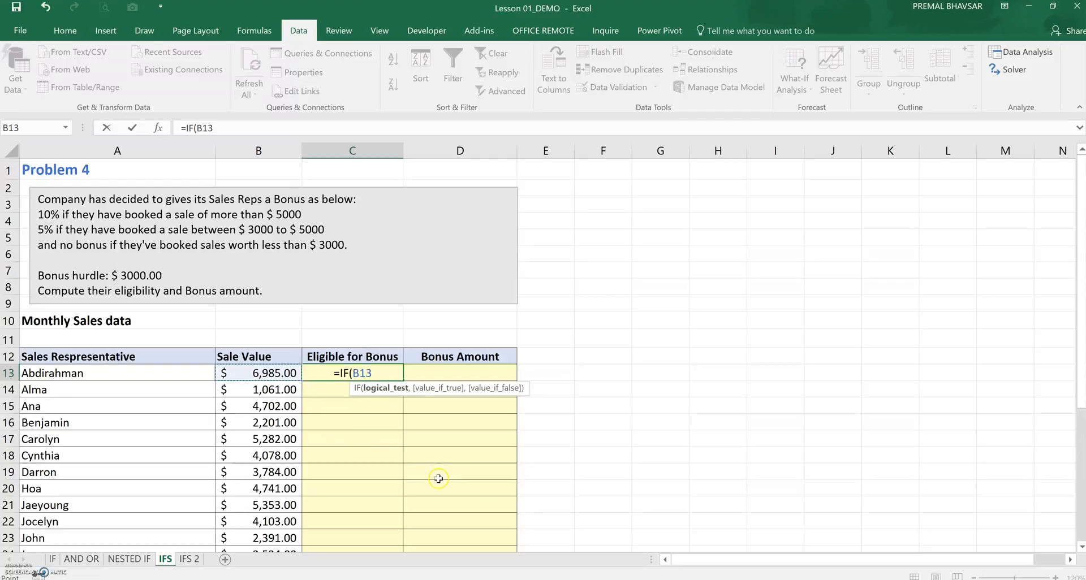
type("<3000")
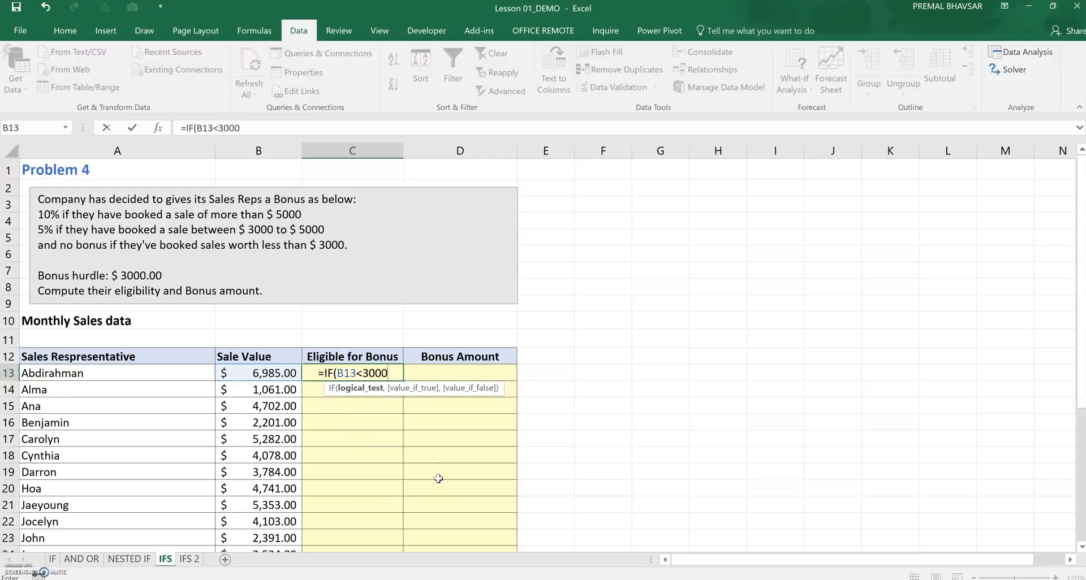
type(",")
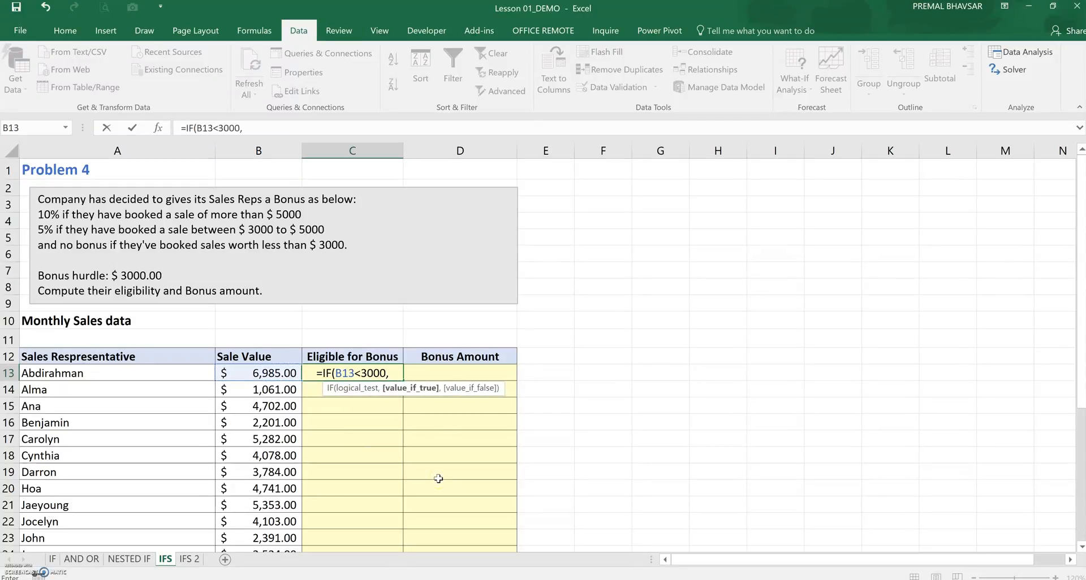
type("\"No\",\"Yes\")")
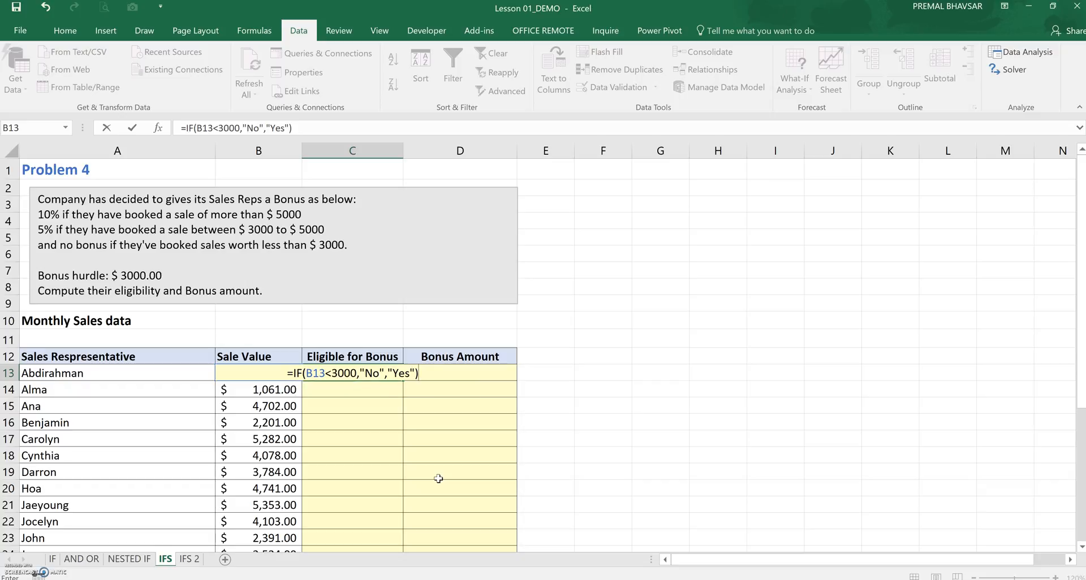
key("Return")
left_click(385, 374)
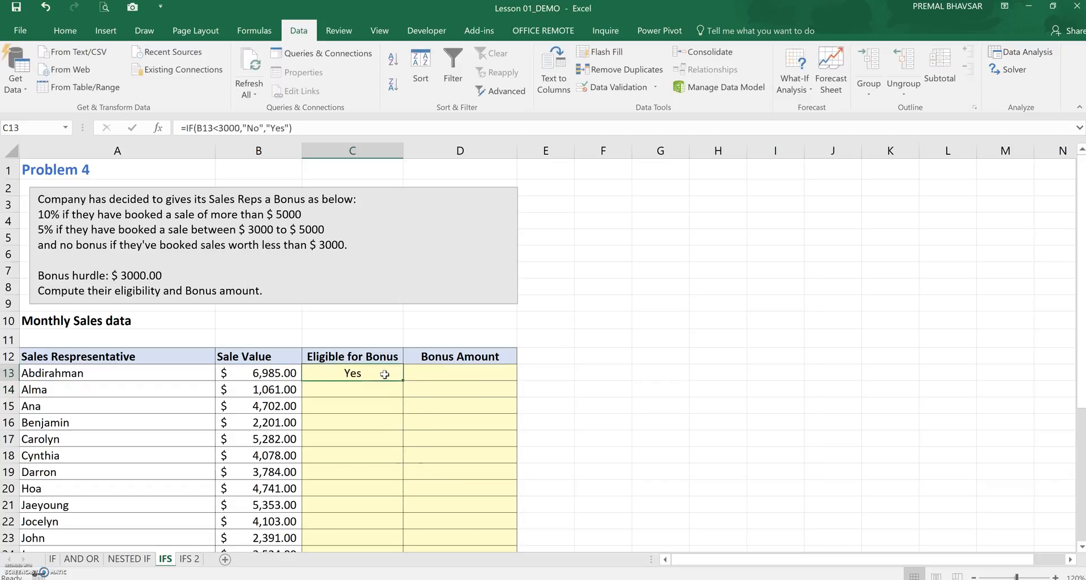
double_click(403, 380)
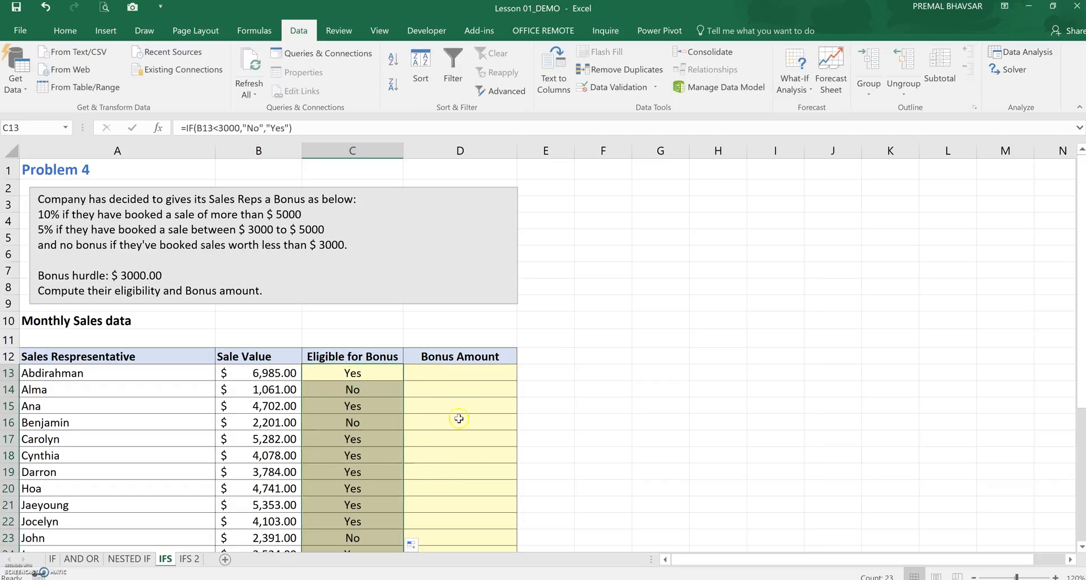
Start an IFS formula in Bonus Amount cell D13 whose first condition B13>5000 returns B13*10%
left_click(446, 373)
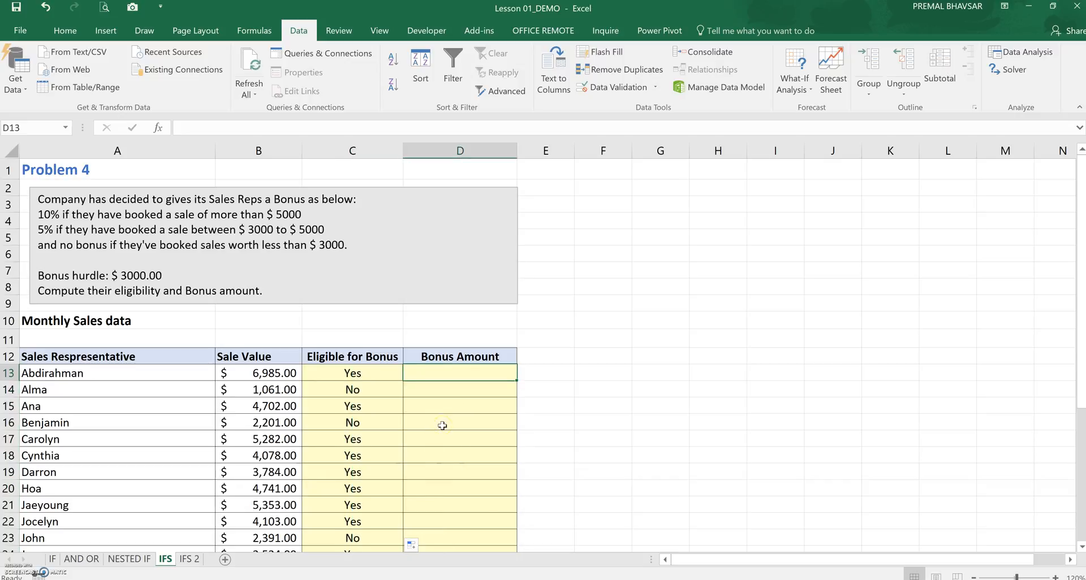
type("=IFS")
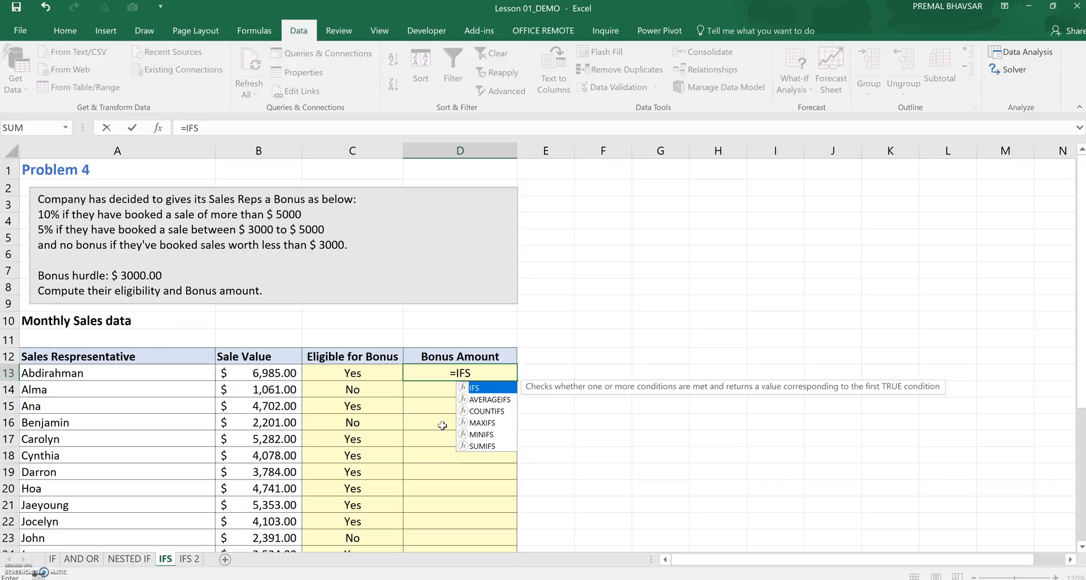
type("(")
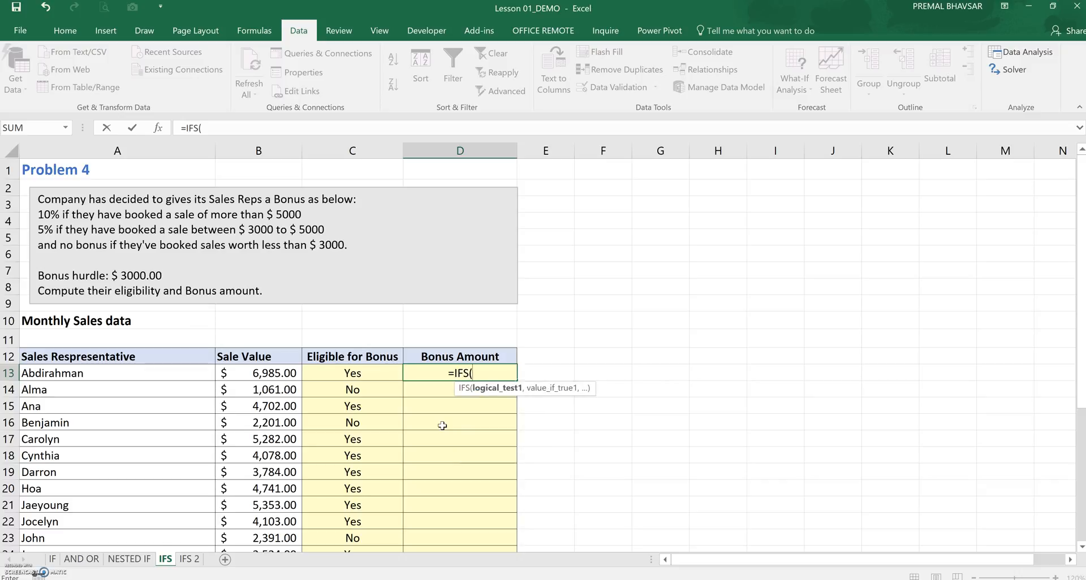
left_click(269, 372)
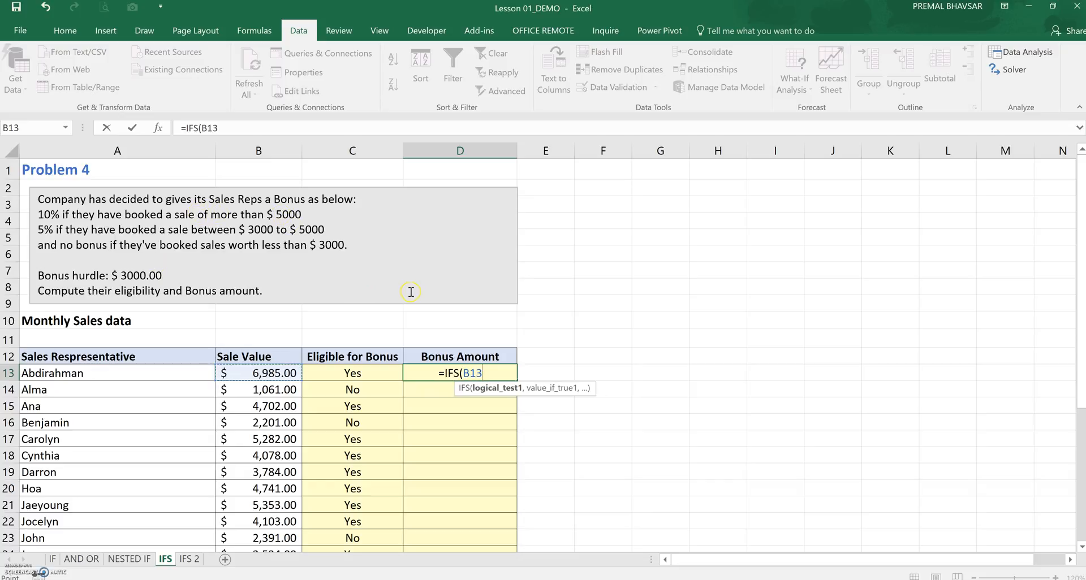
type(">5000")
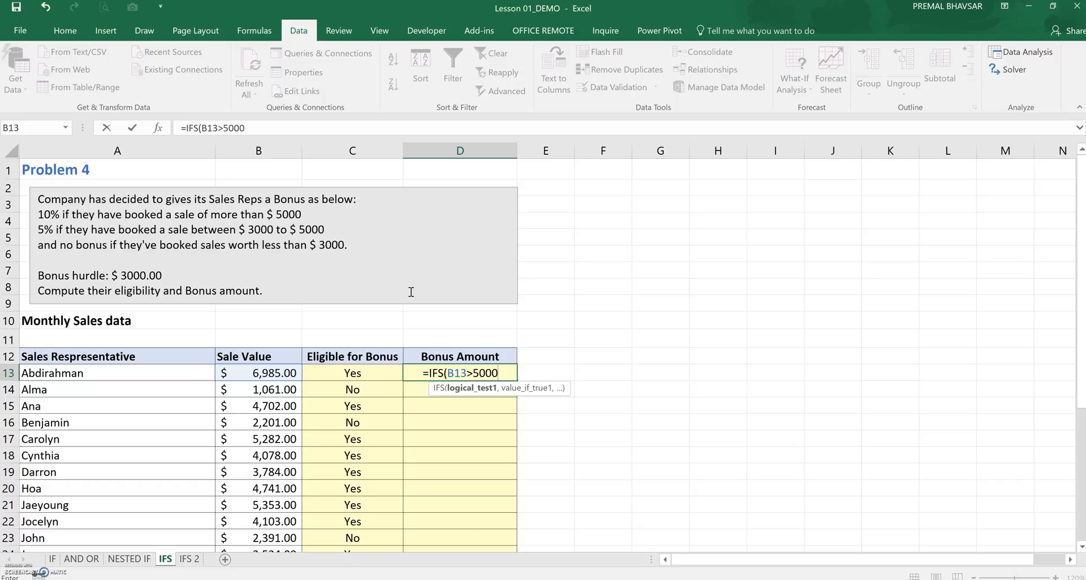
type(",")
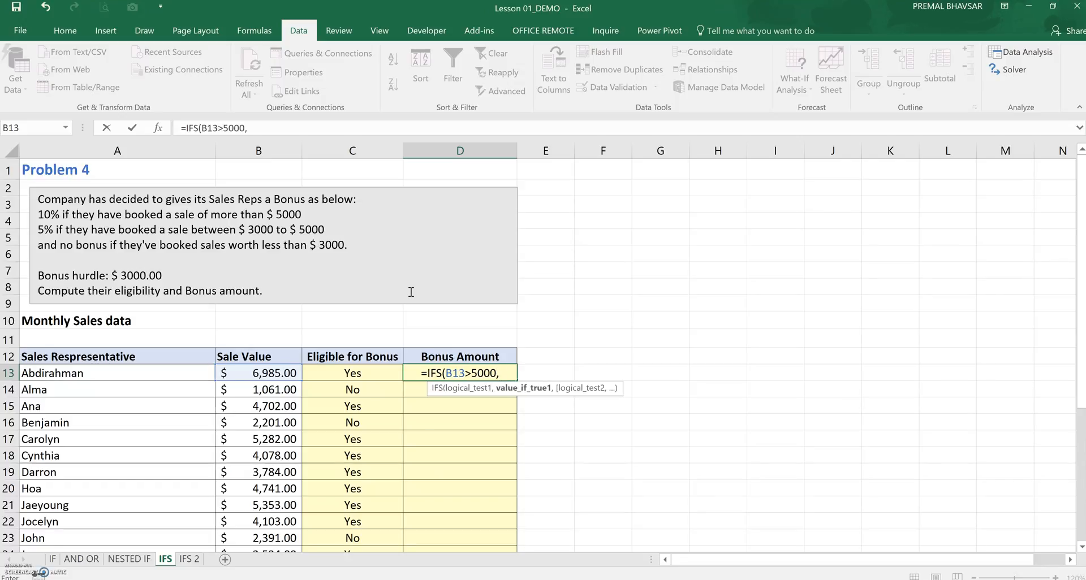
left_click(270, 371)
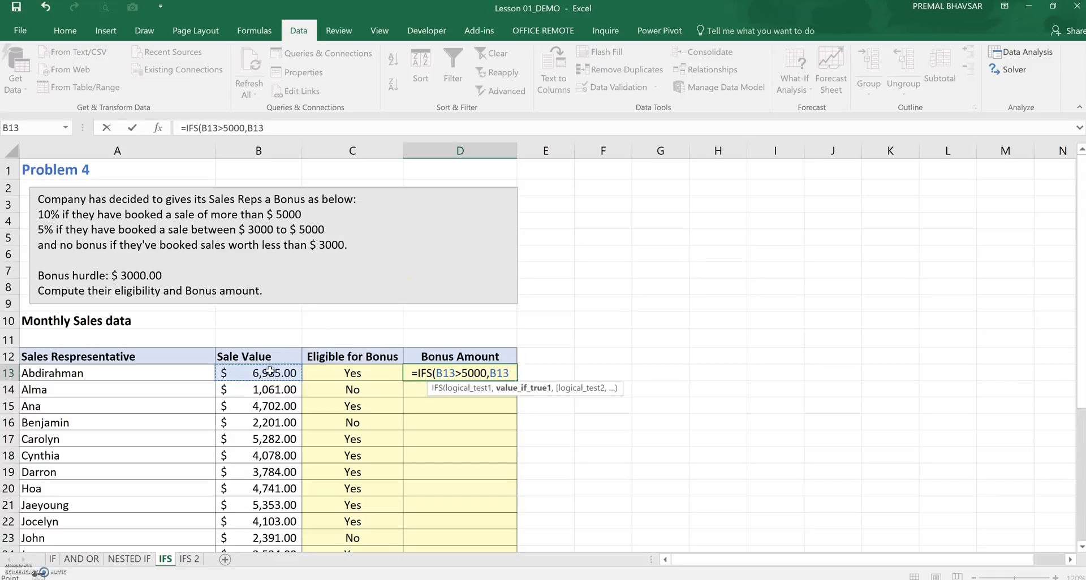
type("*10%")
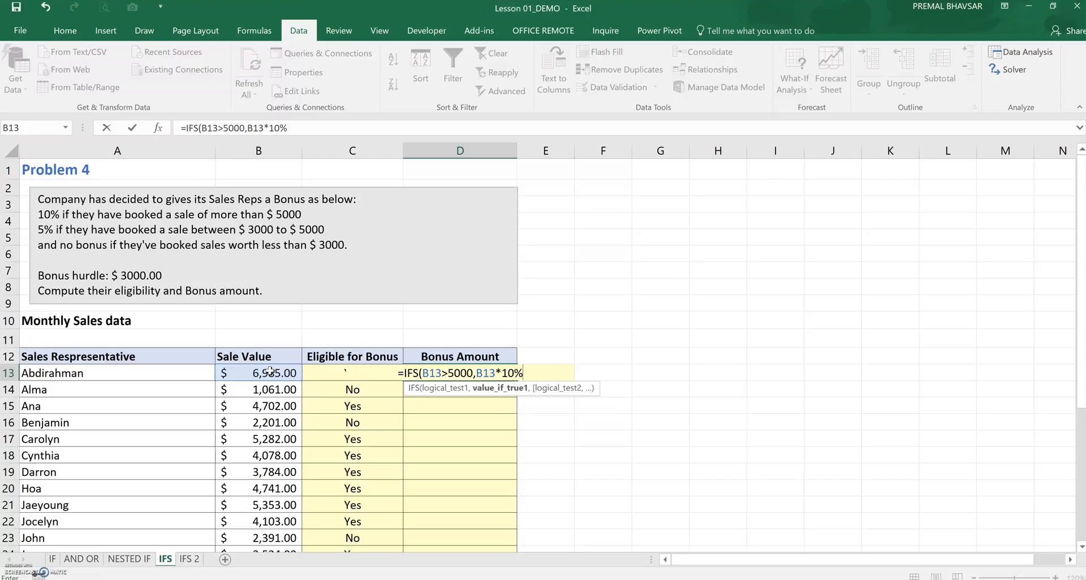
type(",")
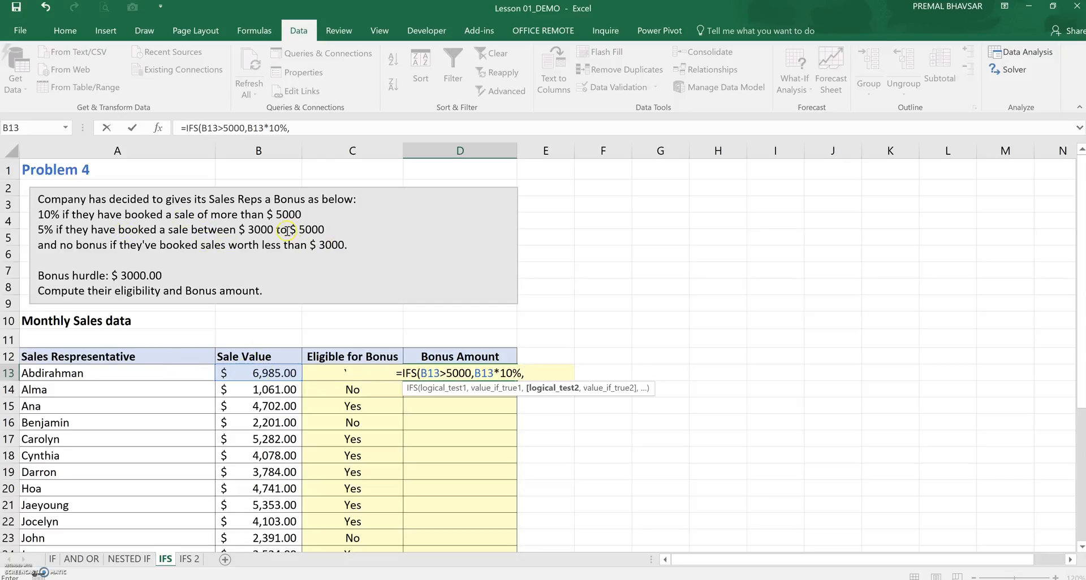
Add the second IFS condition AND(B13>=3000,B13<=5000) returning B13*5%
type("and(")
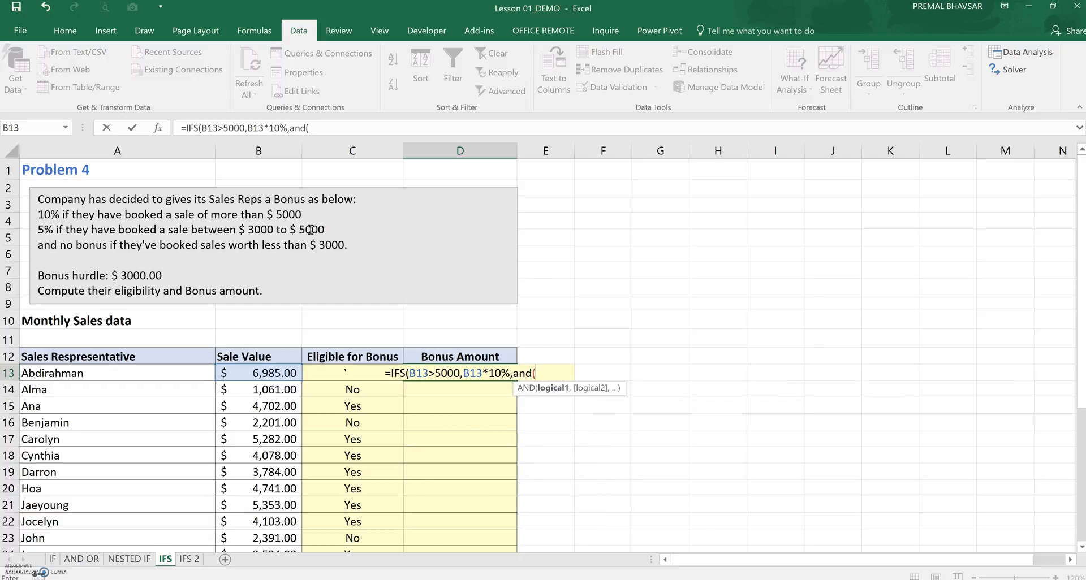
left_click(275, 373)
type(">=3000,")
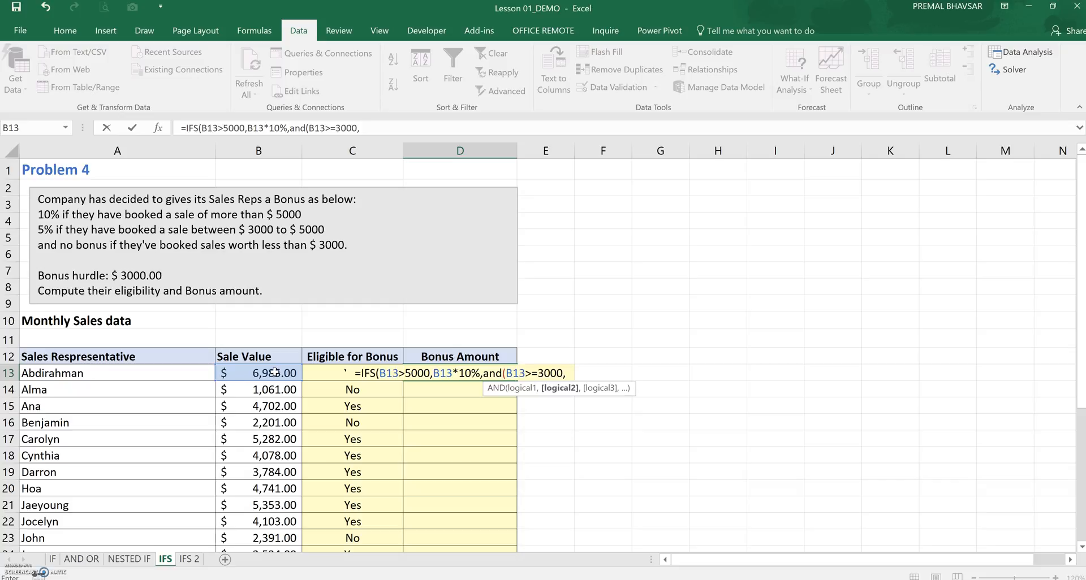
type("b")
key("BackSpace")
type("B13")
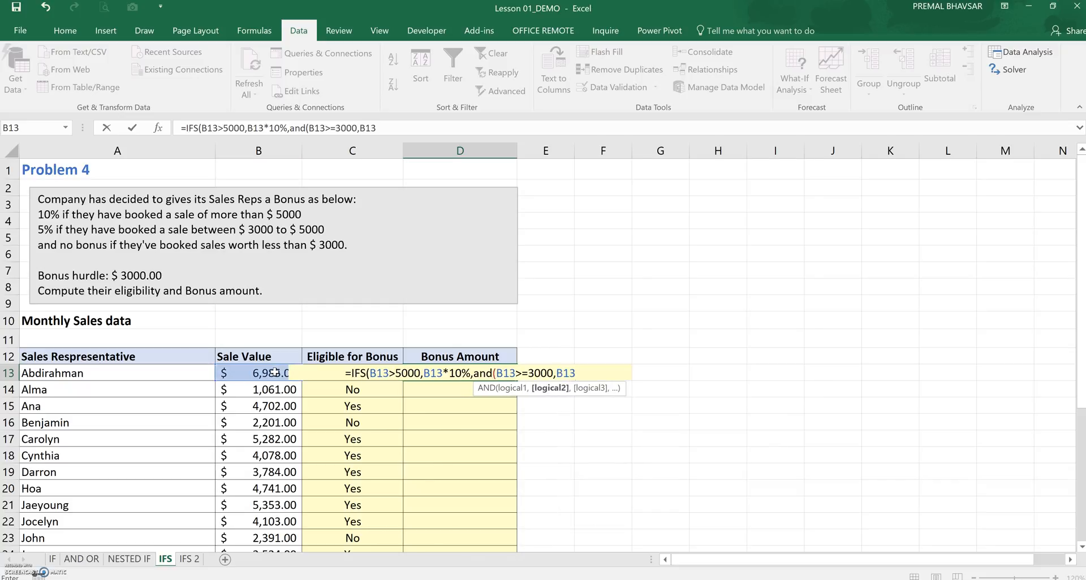
type("<=")
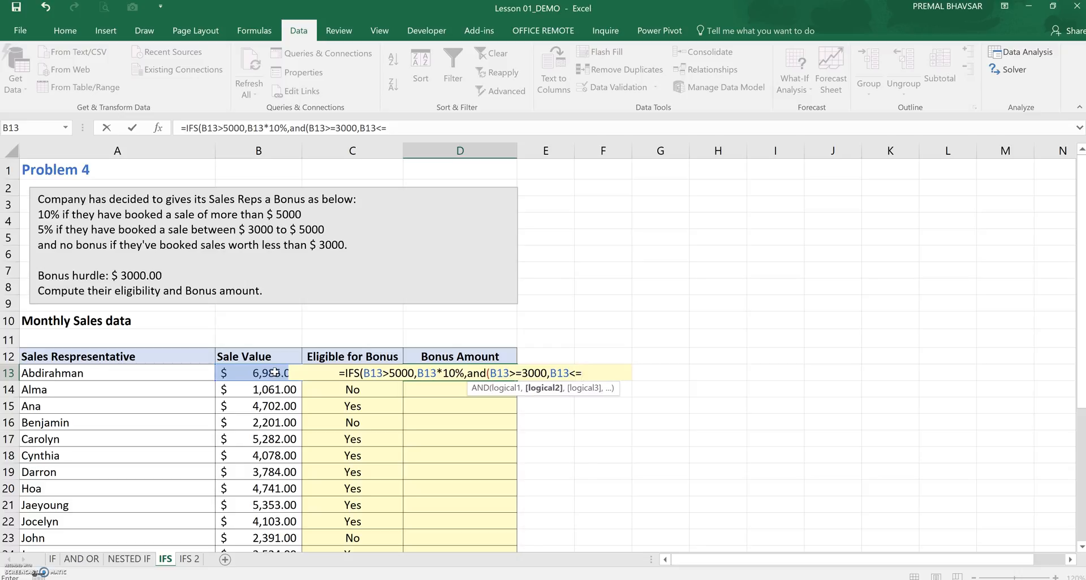
type("5000")
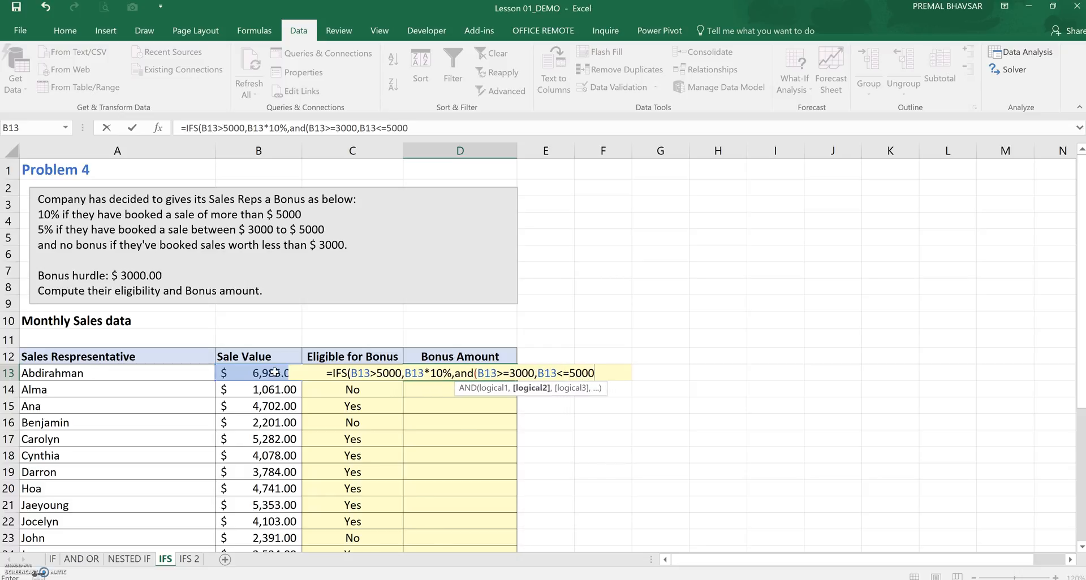
type(")")
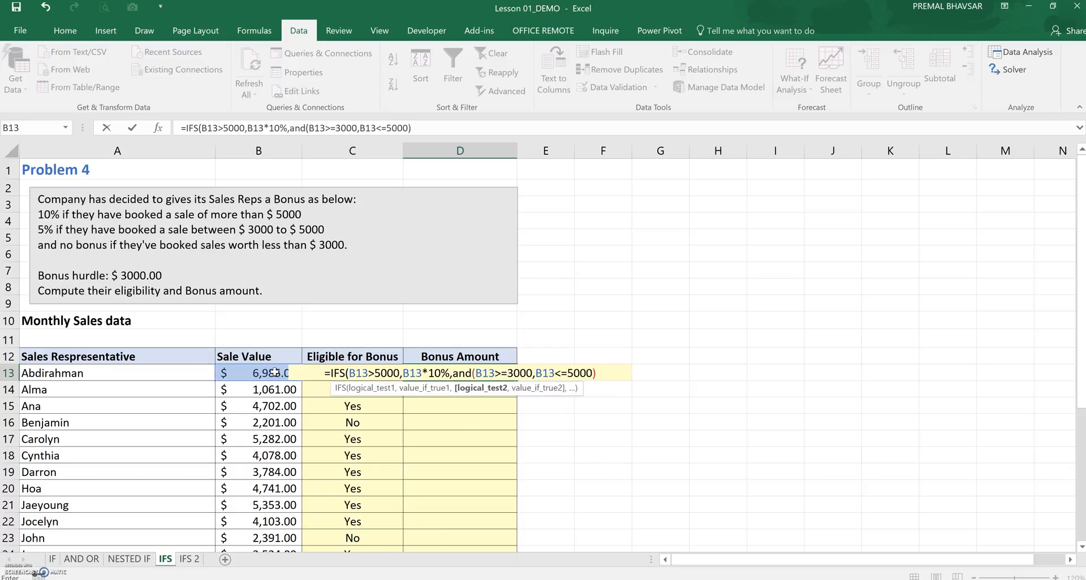
type(",")
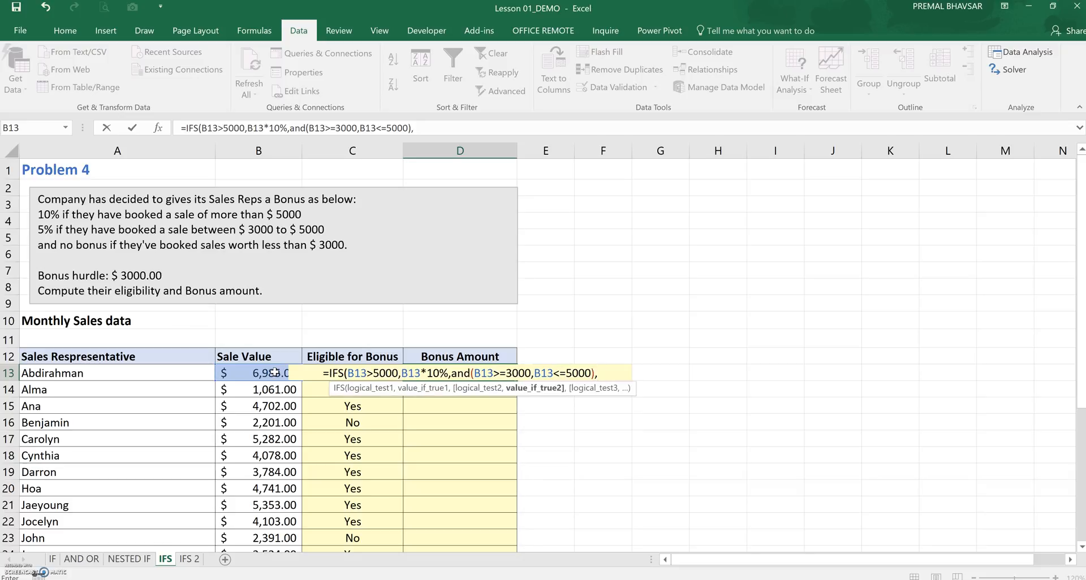
left_click(274, 372)
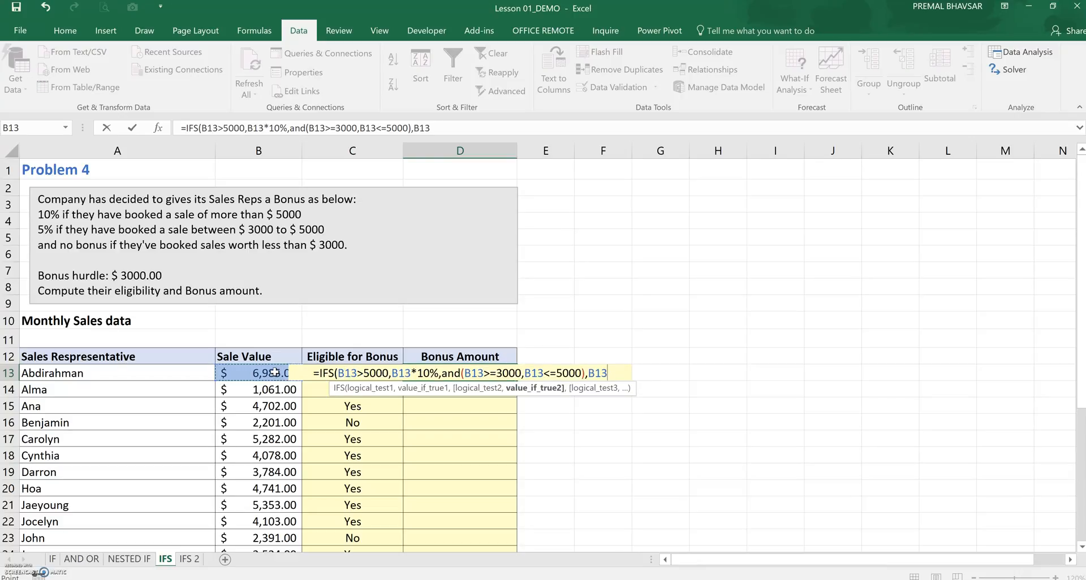
type("*5%")
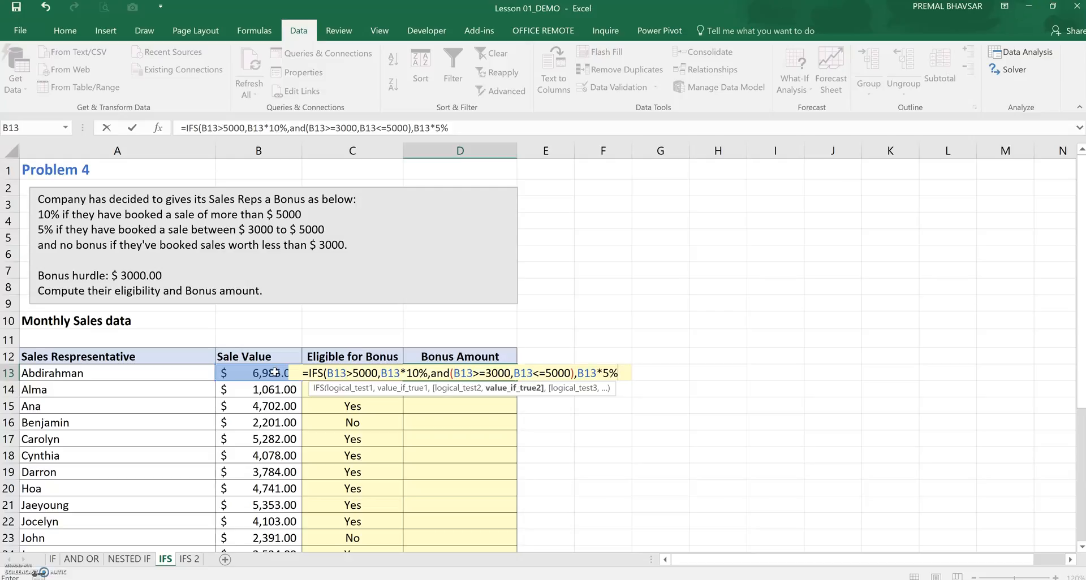
type(",")
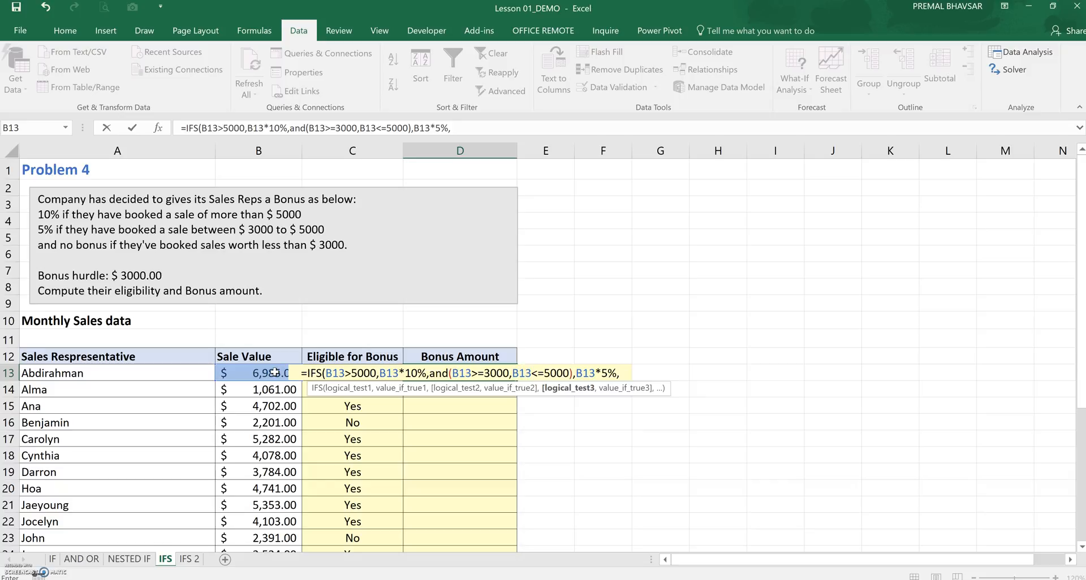
Finish the formula with condition B13<3000 returning 0 and enter it in D13
type("B")
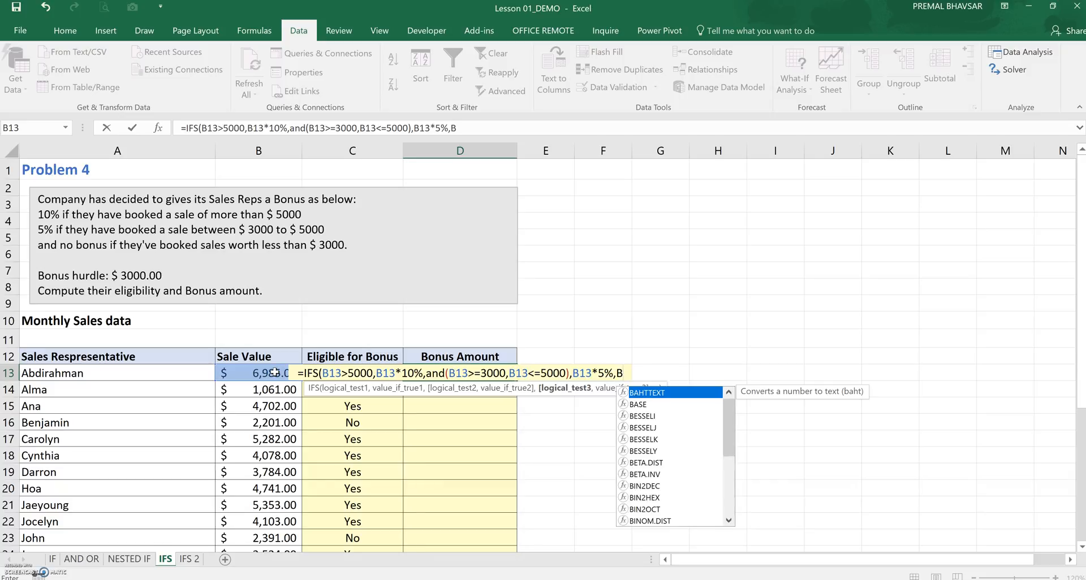
type("13")
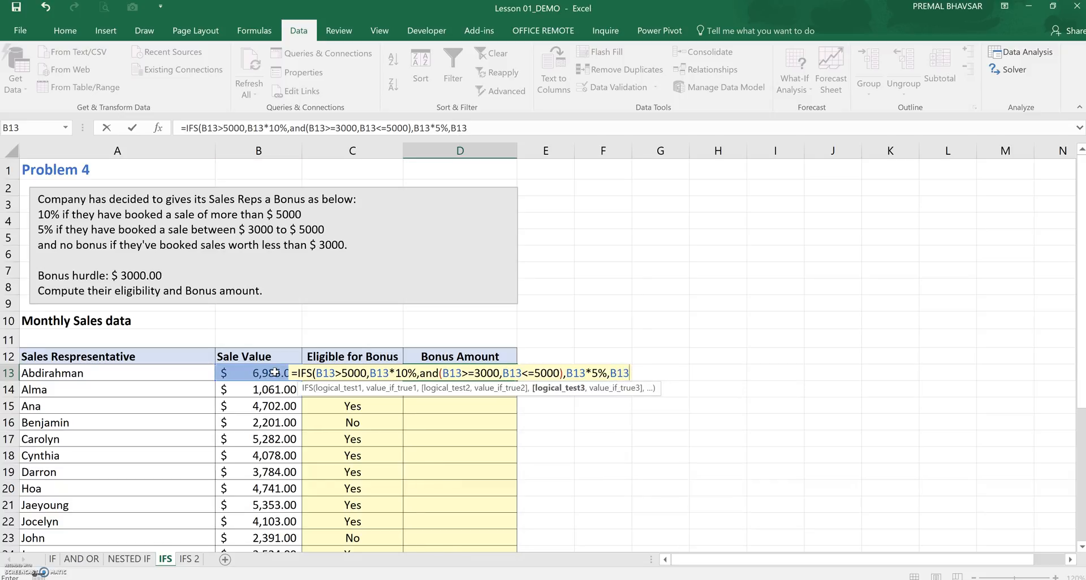
type("<3000")
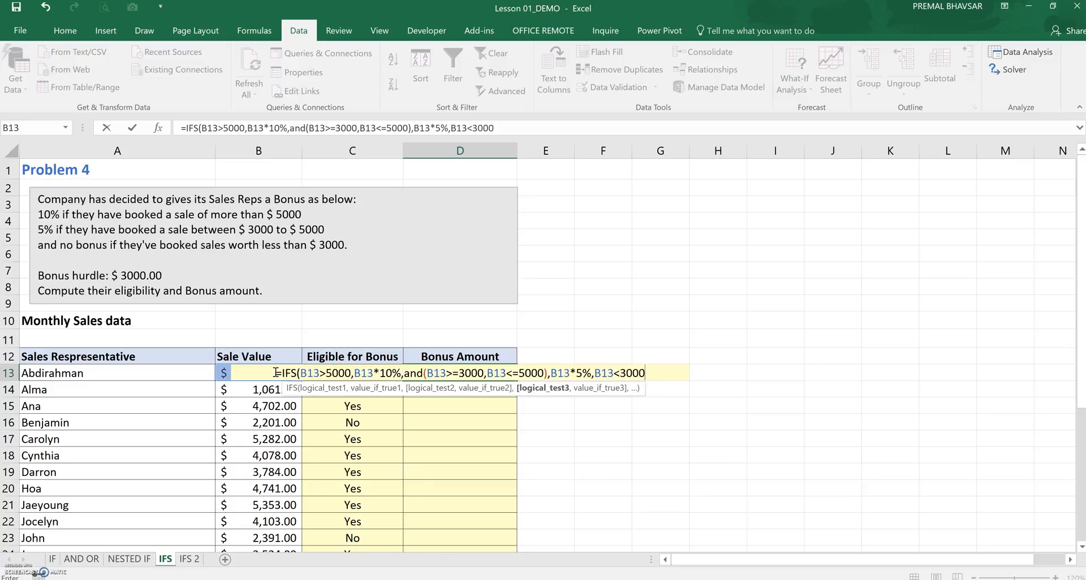
type(",")
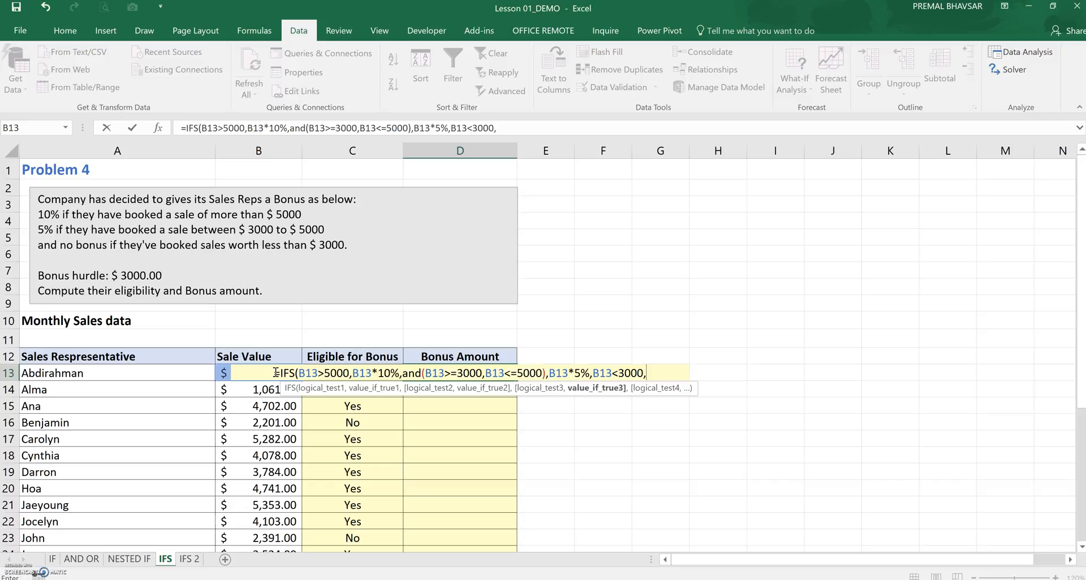
type("0)")
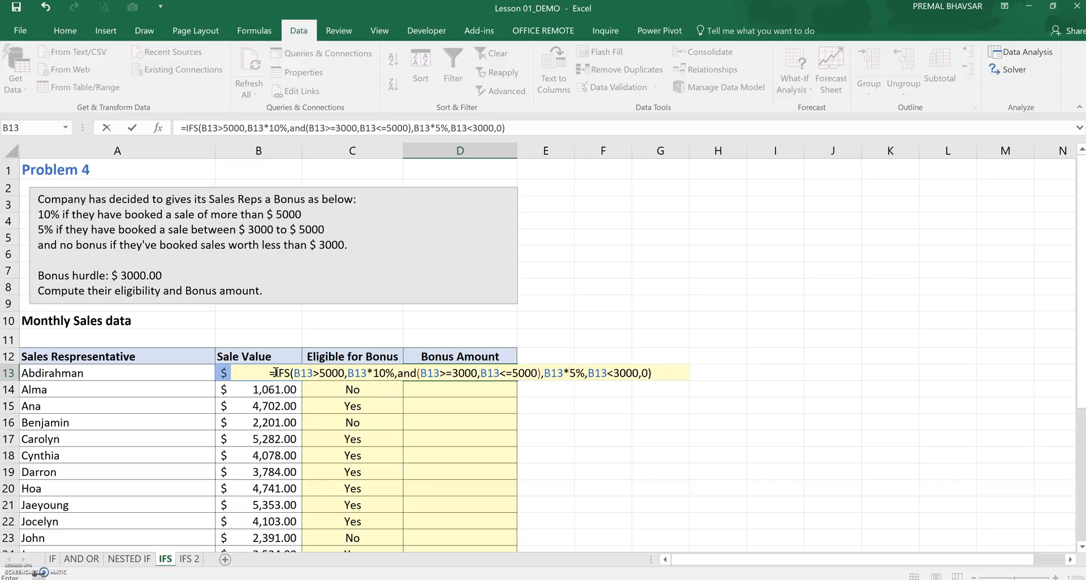
key("Return")
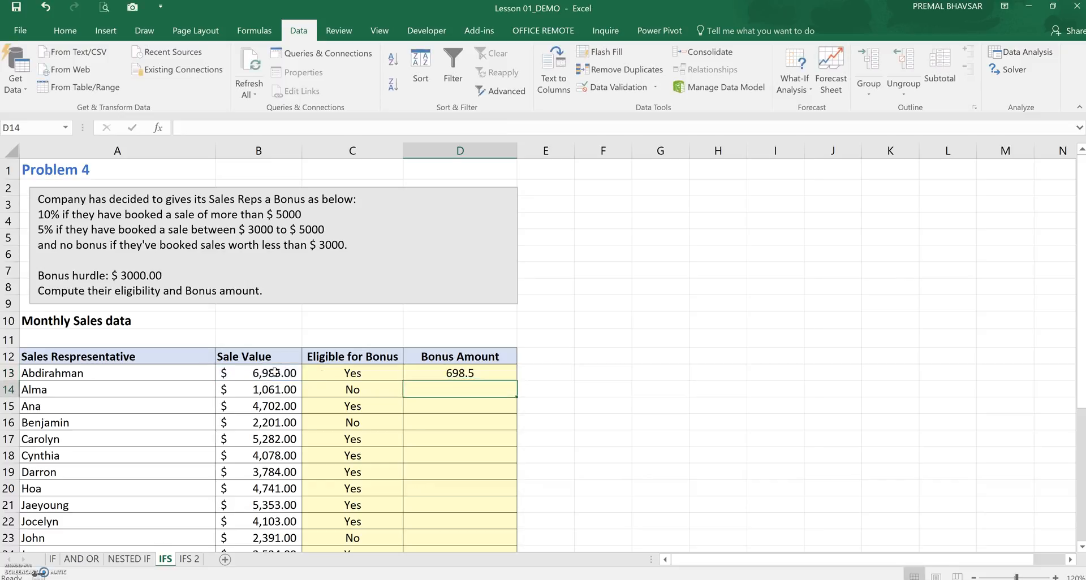
Fill the D13 bonus formula down for all sales representatives and apply Accounting number format to the results
left_click(456, 372)
double_click(516, 379)
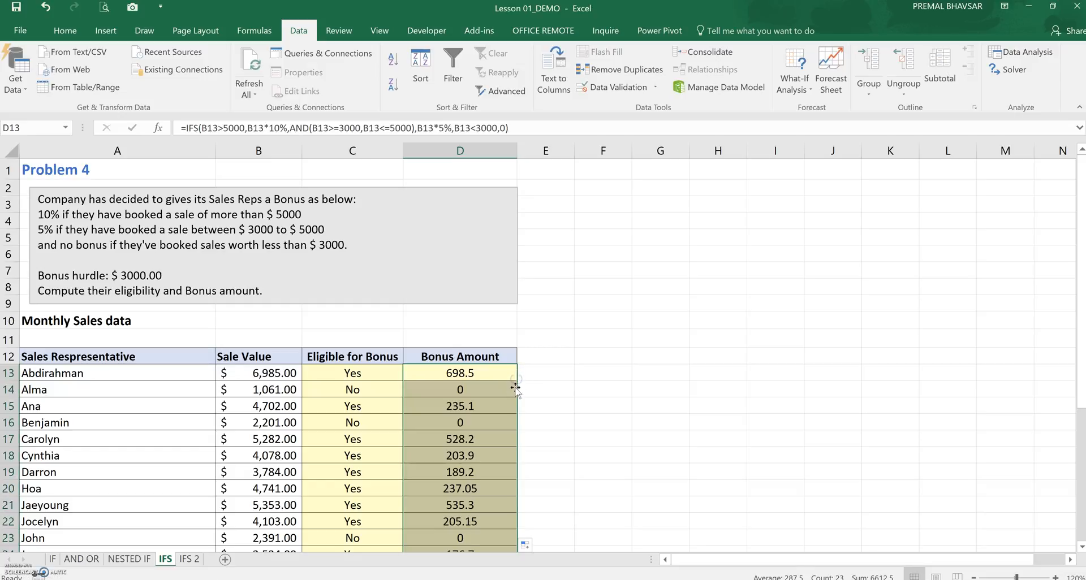
left_click(65, 30)
left_click(478, 84)
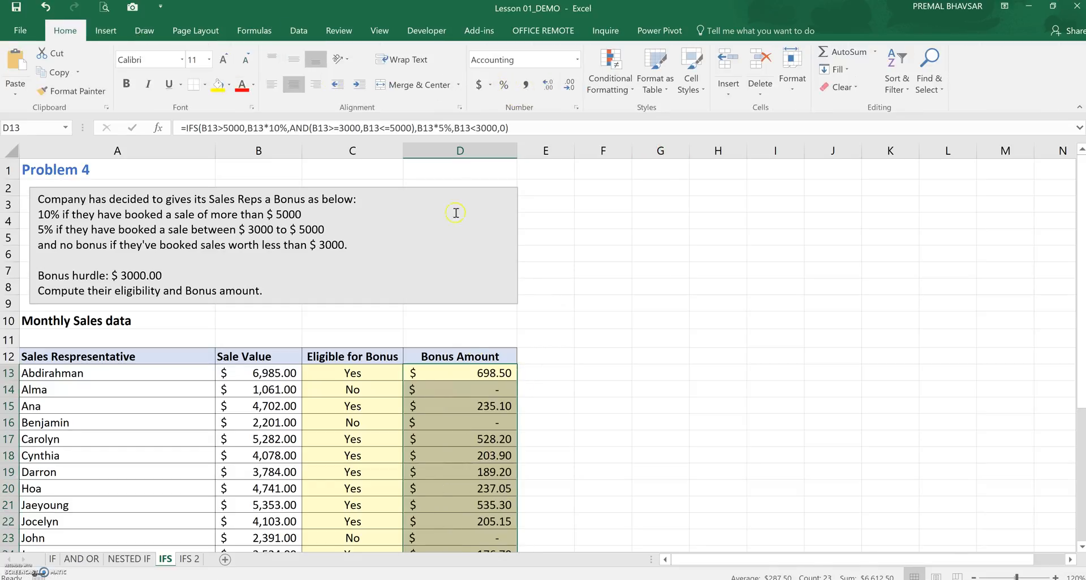
Review the Bonus Amount results against the sale values and eligibility for all representatives
left_click(581, 419)
scroll(581, 419, "down", 3)
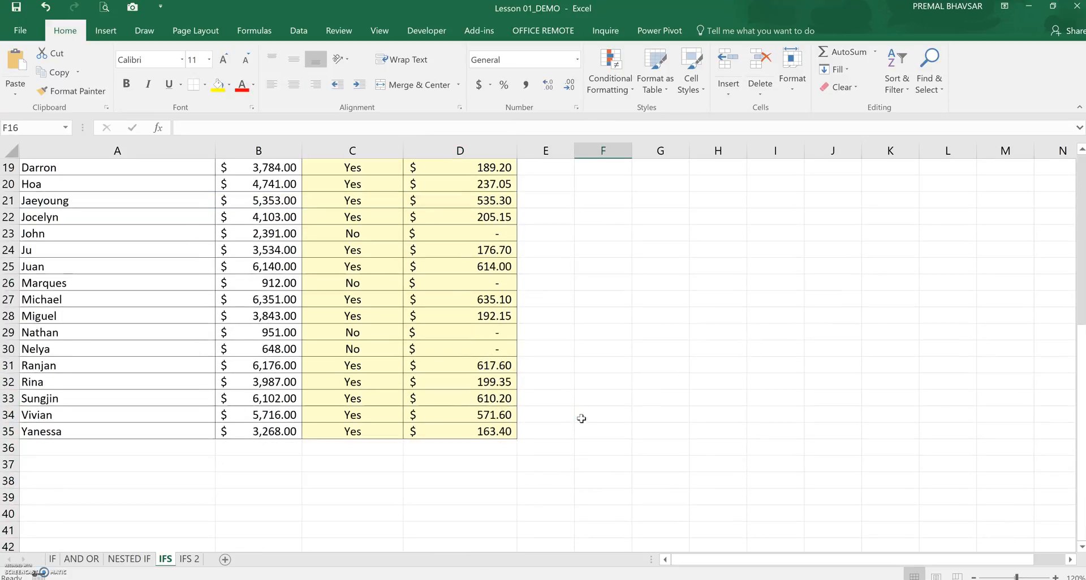
scroll(383, 366, "up", 3)
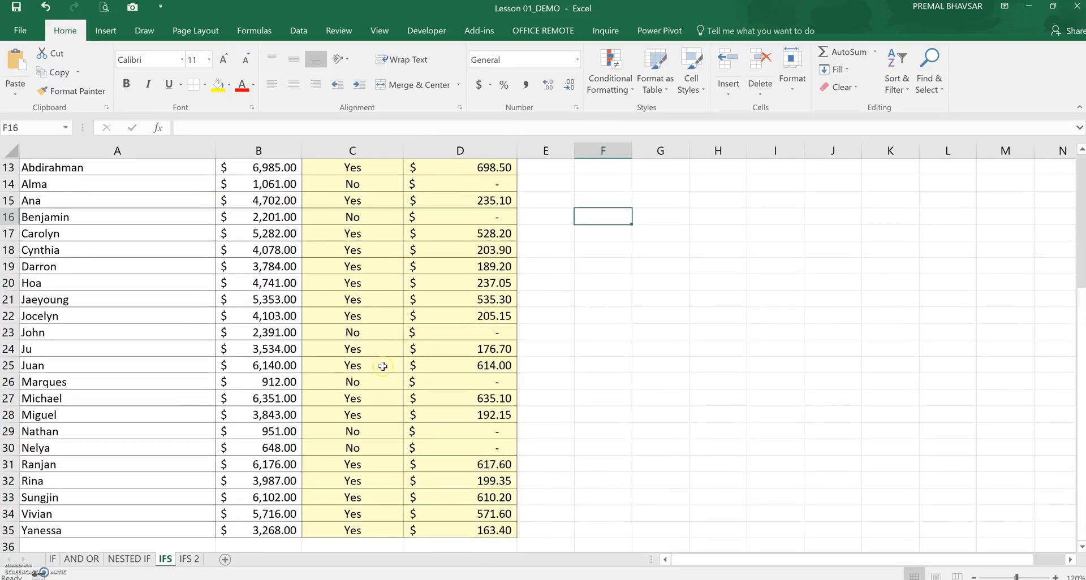
left_click(374, 252)
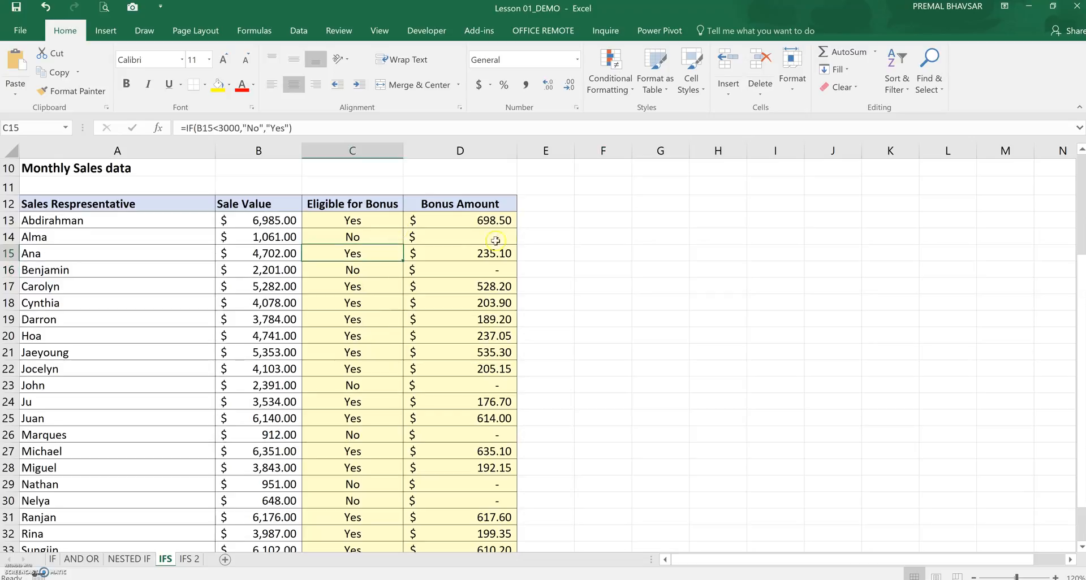
scroll(494, 327, "up", 2)
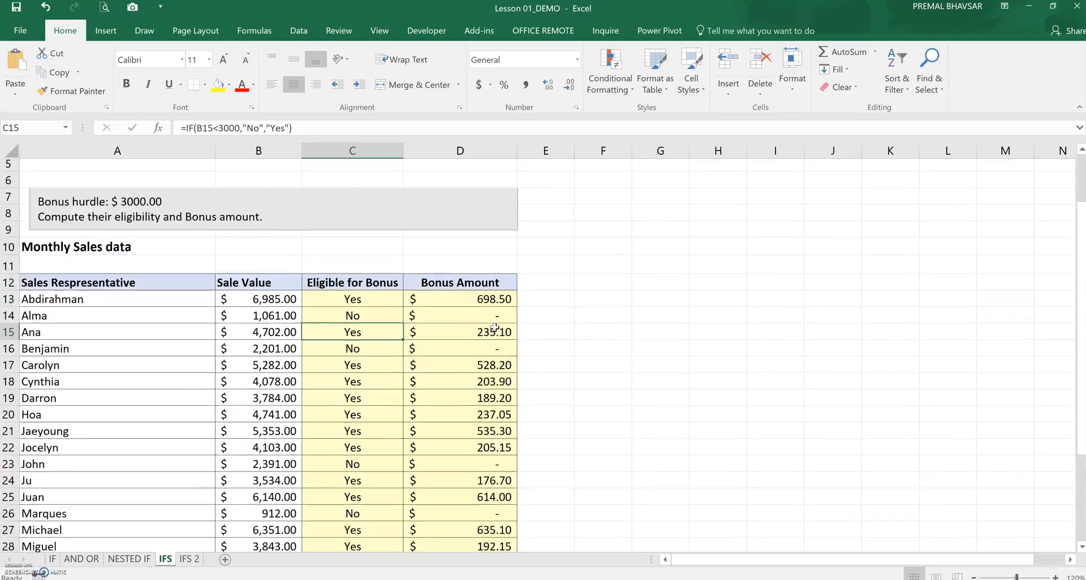
scroll(589, 308, "up", 1)
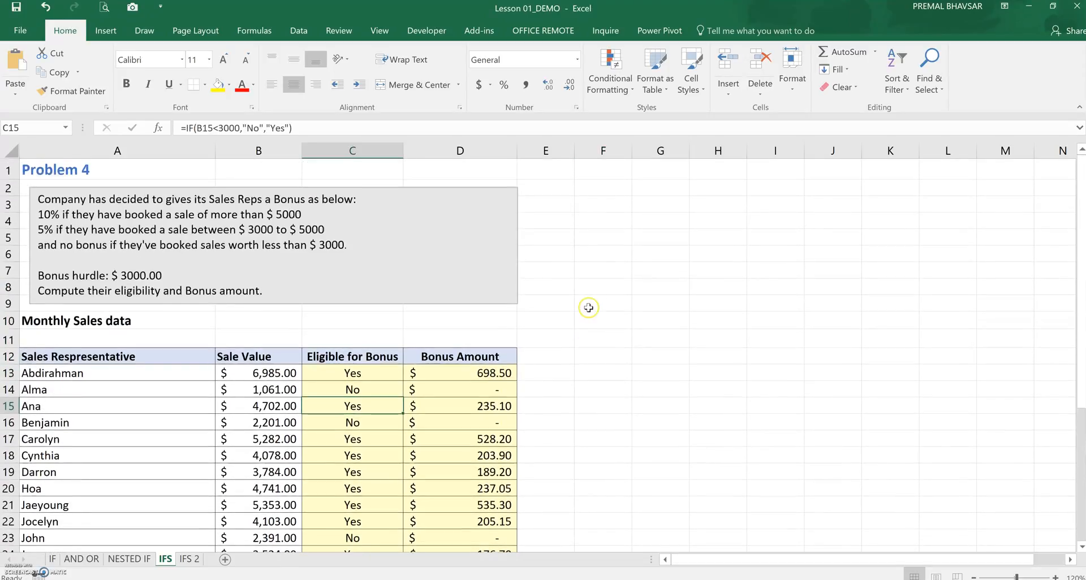
left_click(616, 372)
Open the IFS 2 sheet and review the Problem 5 discount rules and the empty Condition and Discount Amount columns
left_click(188, 559)
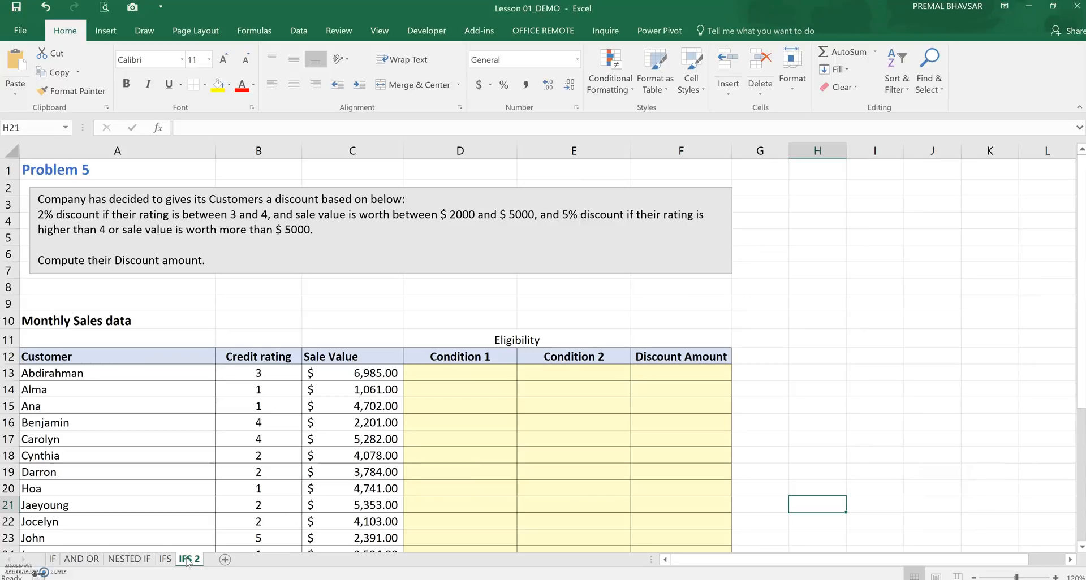
left_click(129, 559, "ctrl")
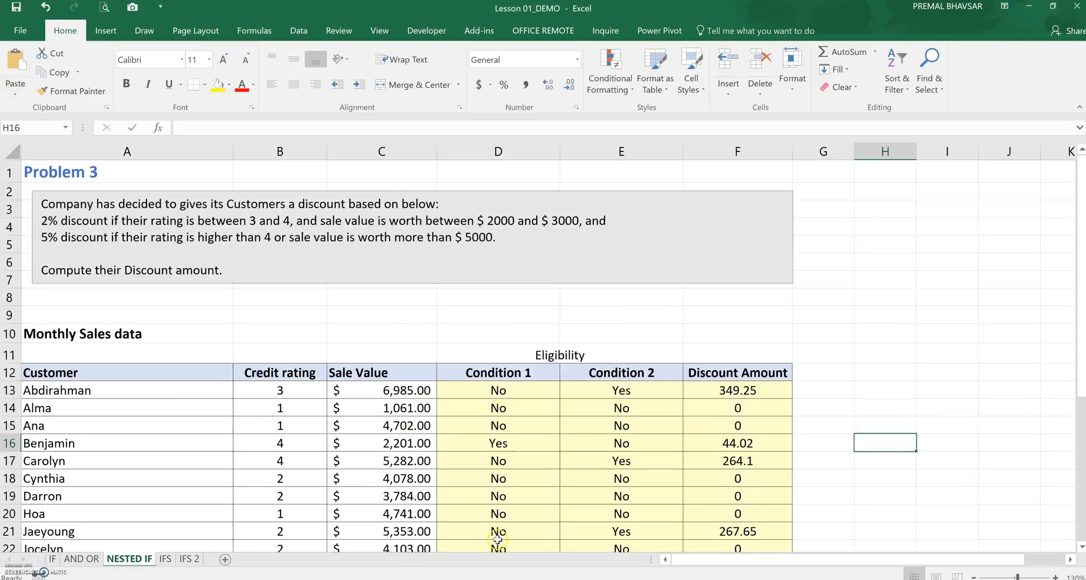
left_click(196, 566)
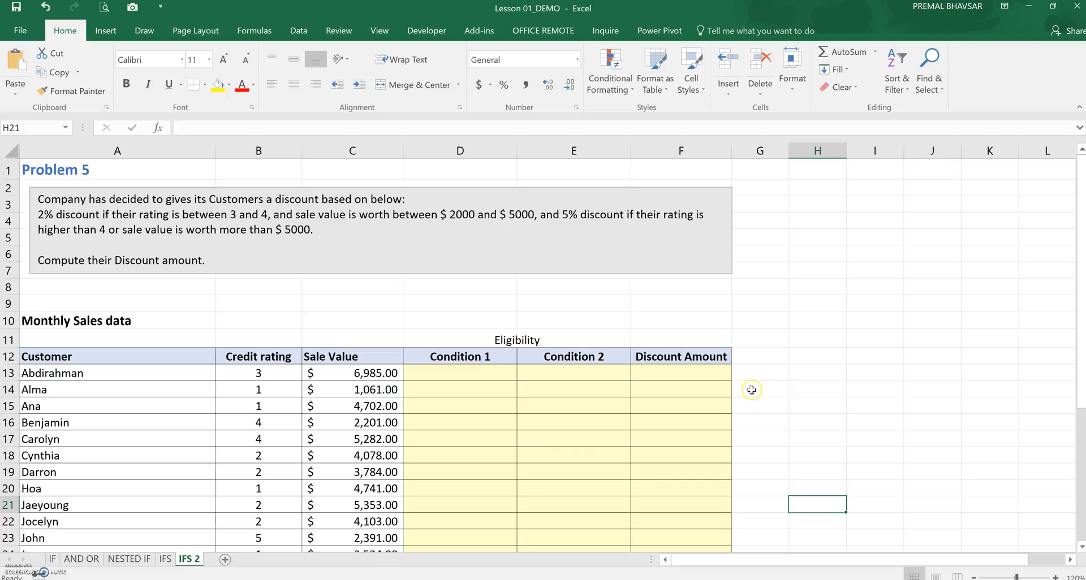
left_click(707, 373)
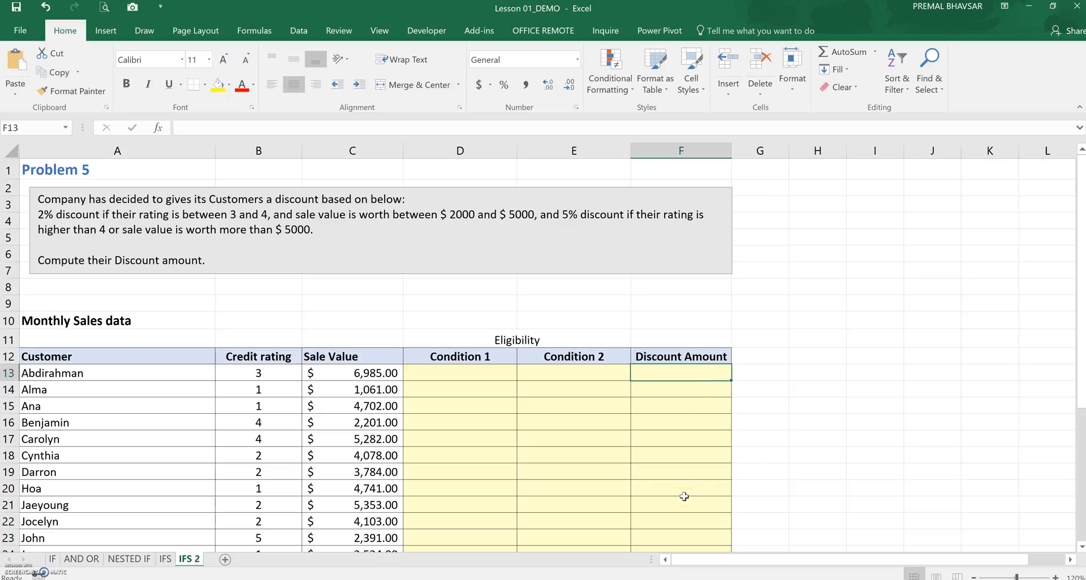
left_click_drag(497, 373, 532, 375)
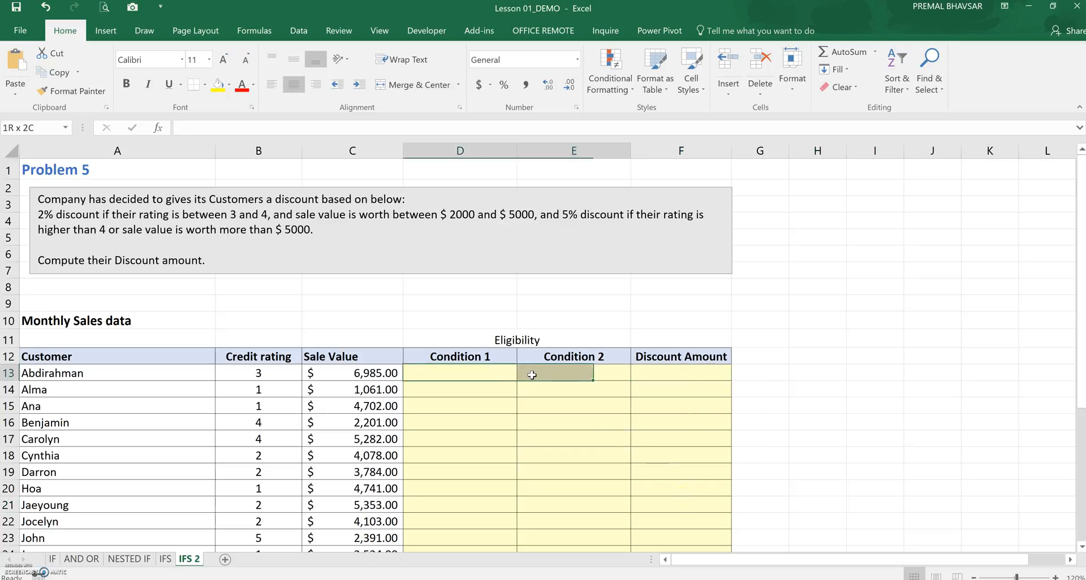
left_click(660, 374)
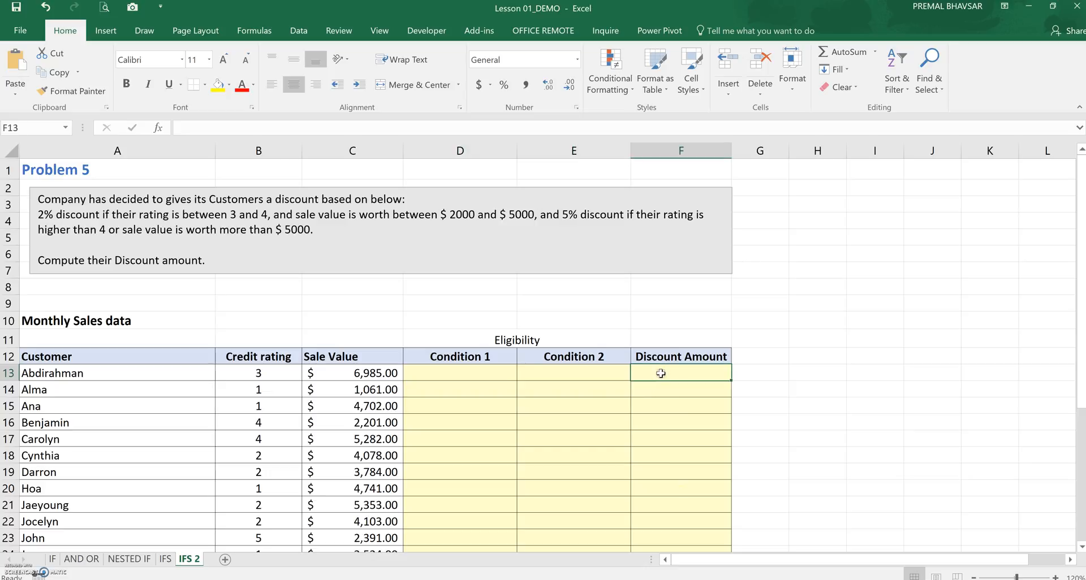